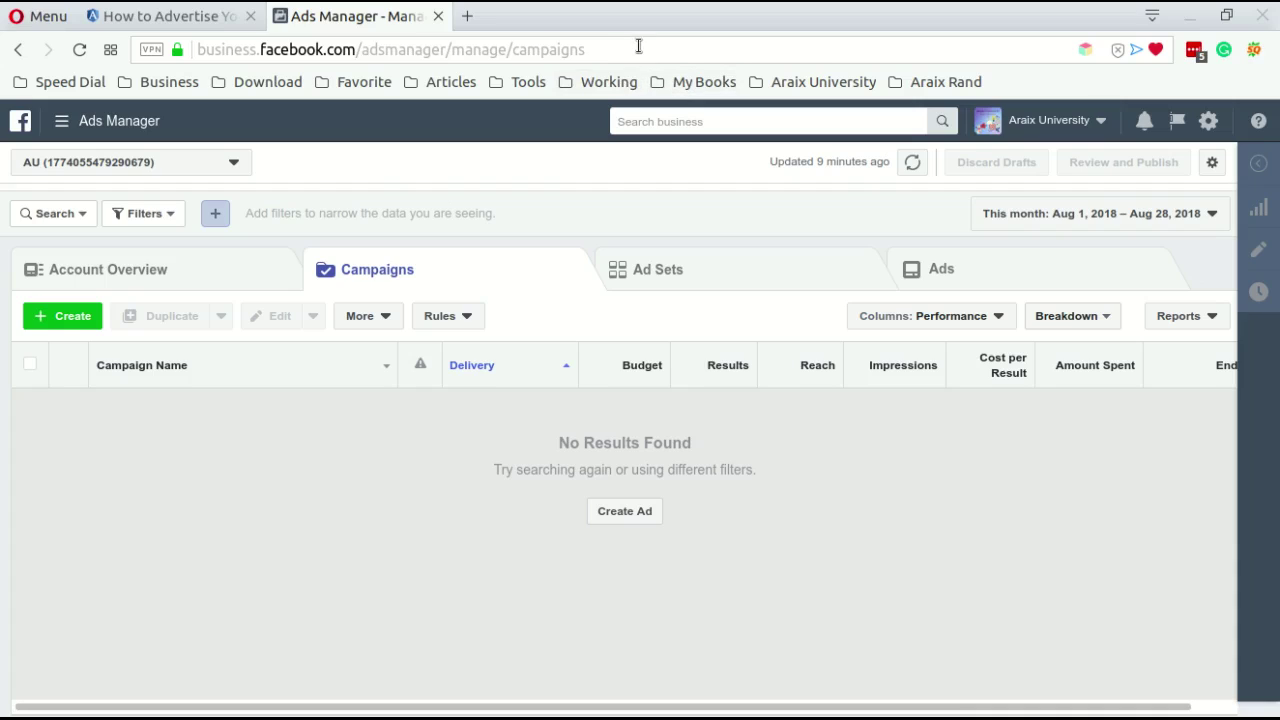
click(638, 49)
click(548, 50)
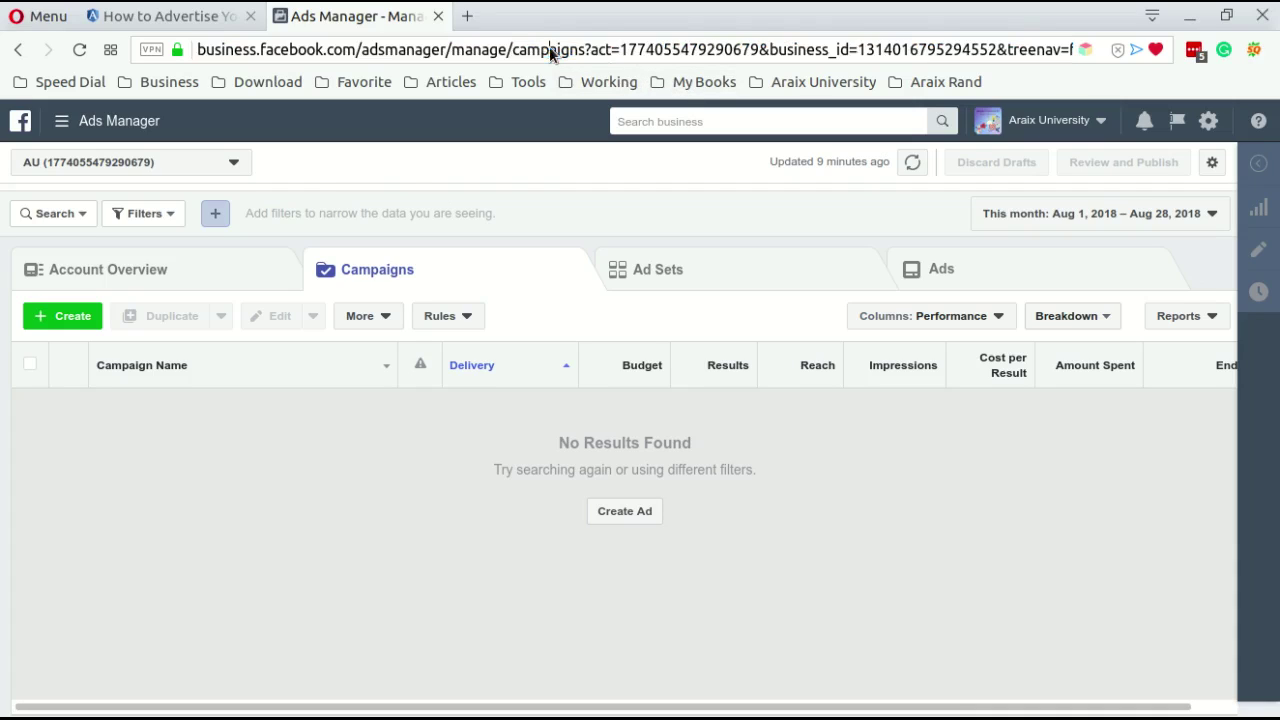
click(404, 179)
- Create a new campaign with the Conversions objective and accept the ad account's preset country, currency and time zone
click(70, 318)
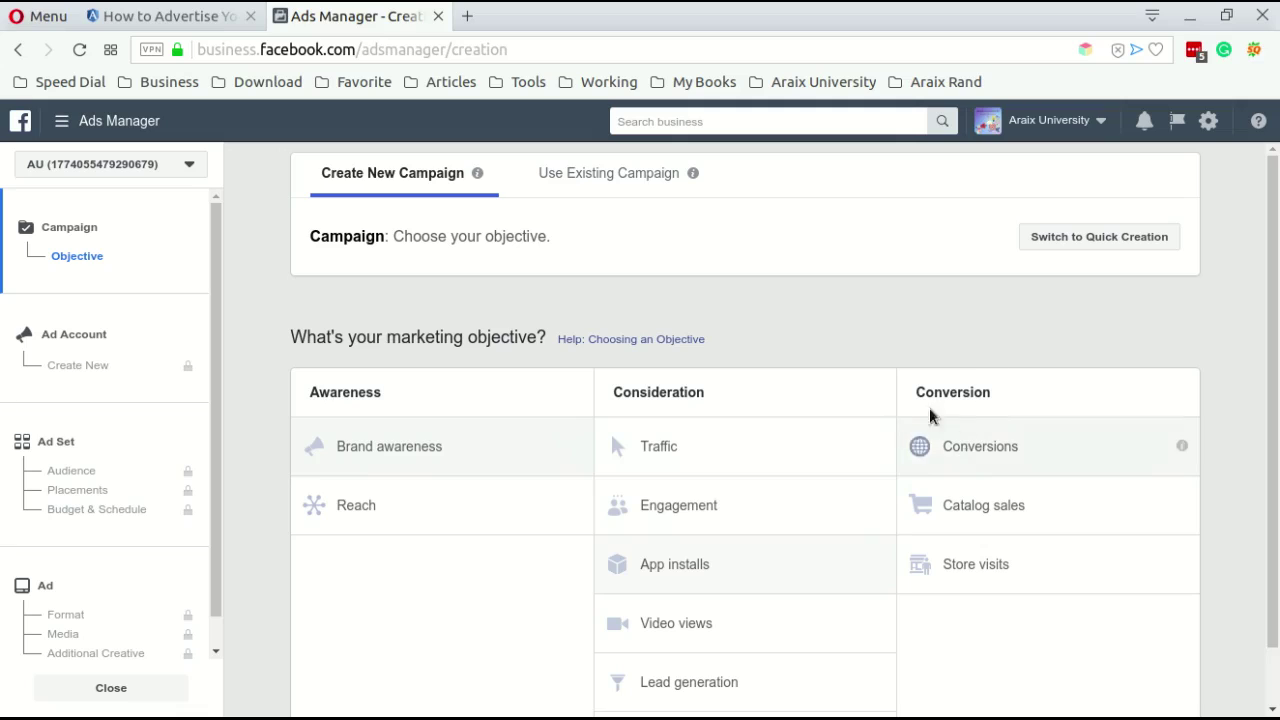
scroll(1190, 525, down, 1)
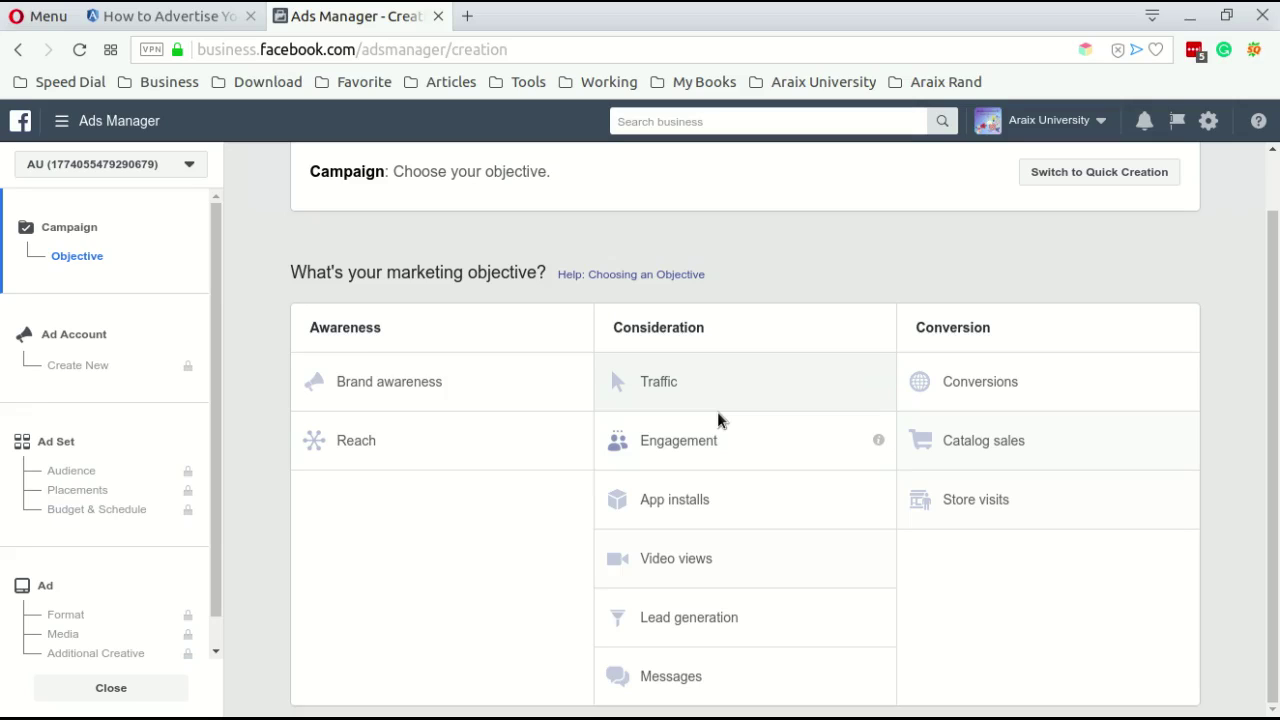
click(982, 383)
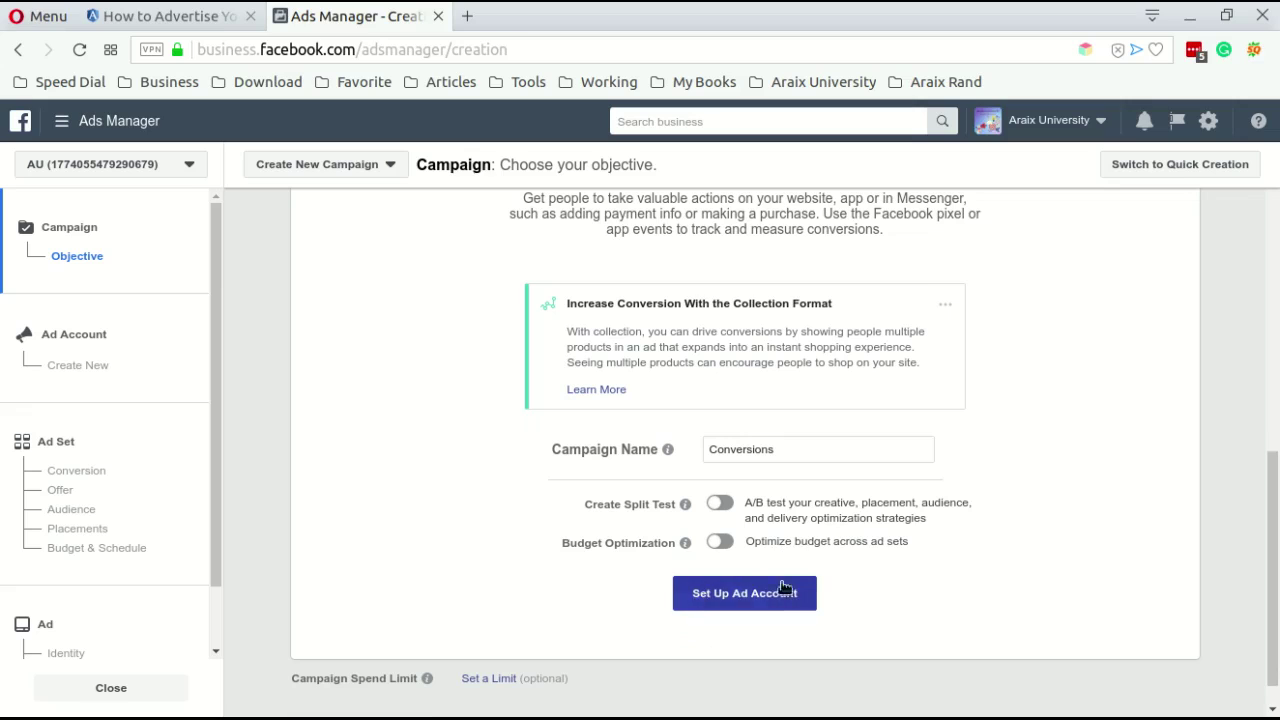
click(701, 600)
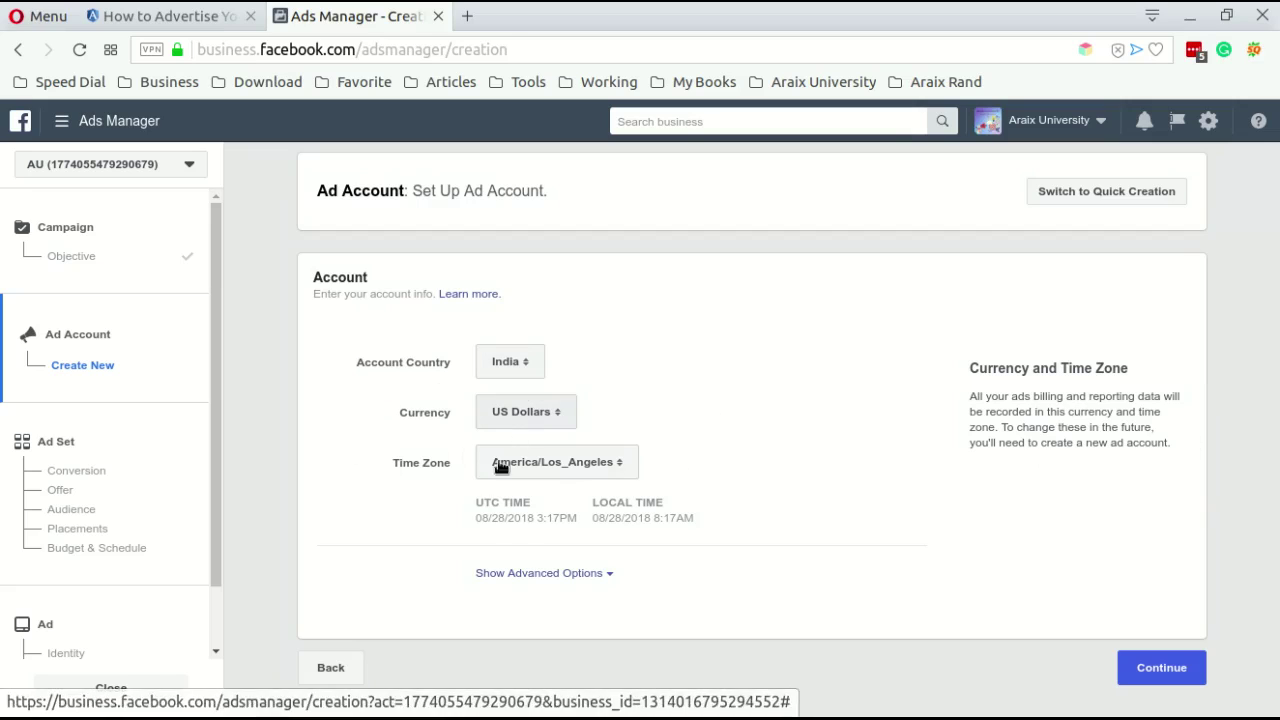
click(1146, 667)
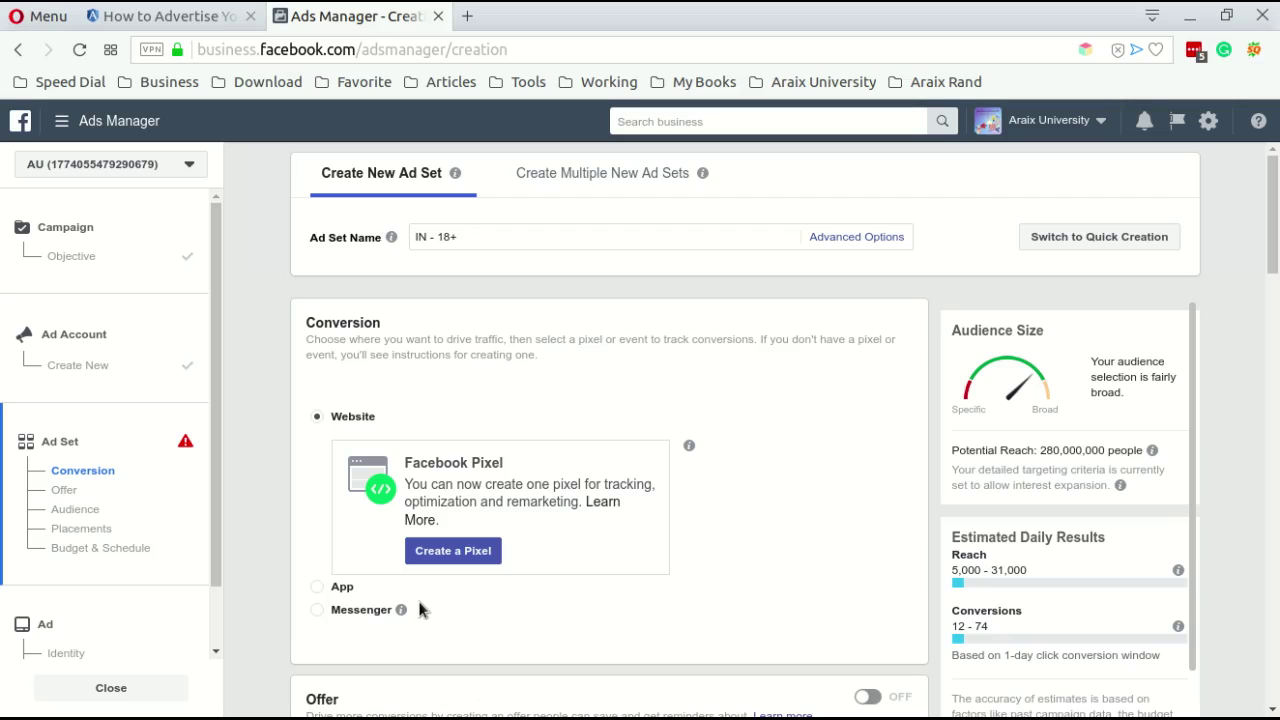
- Create a Facebook pixel named AU's Pixel for website conversions and skip its setup to continue with the ad set
click(446, 556)
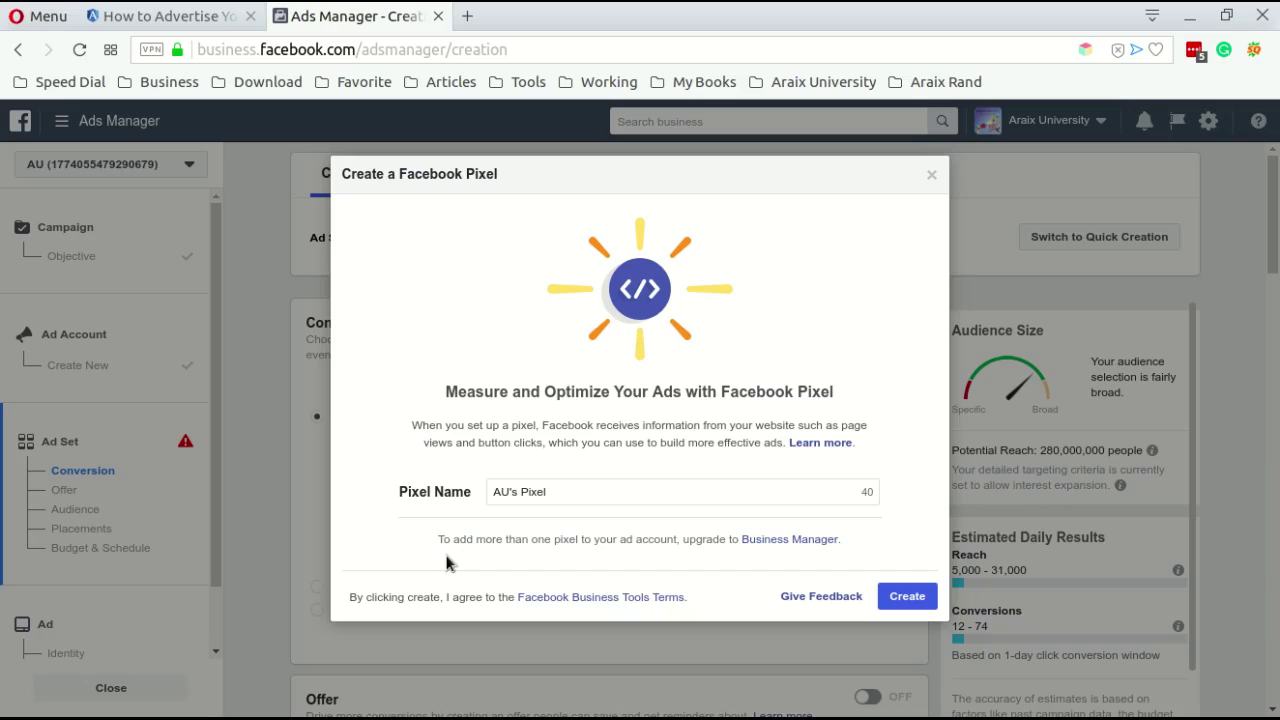
click(899, 600)
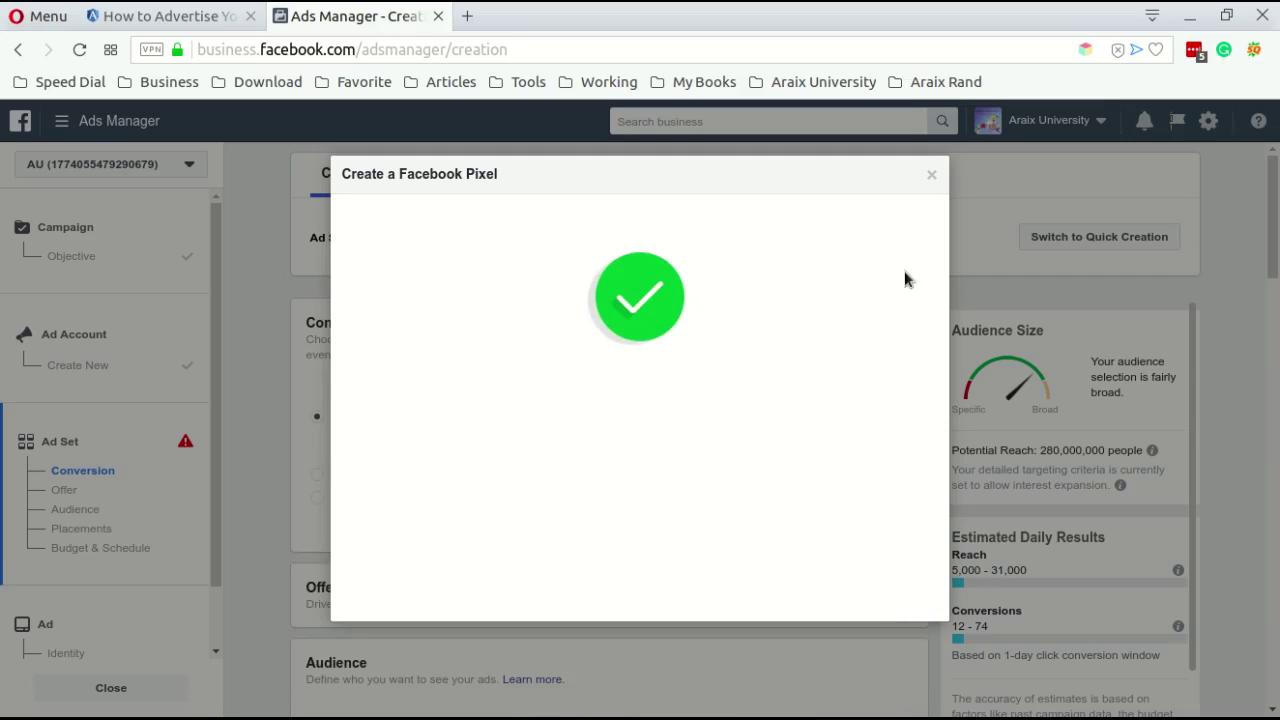
click(932, 177)
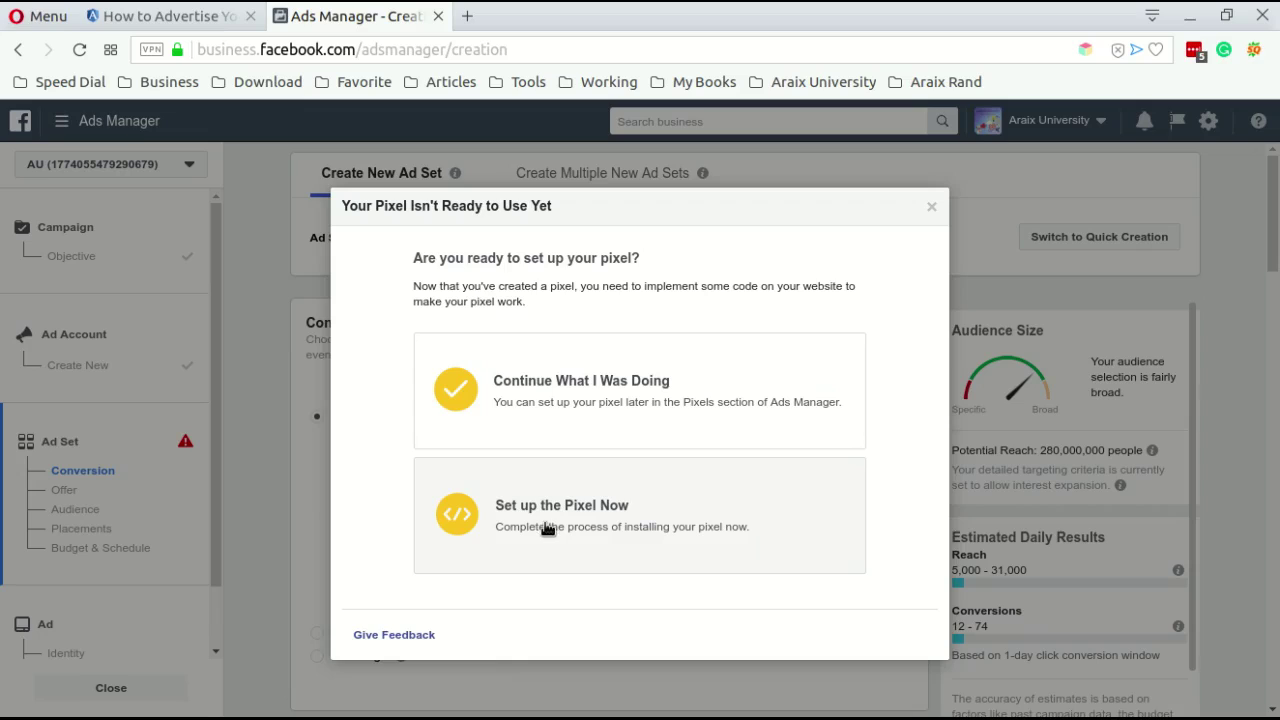
click(636, 386)
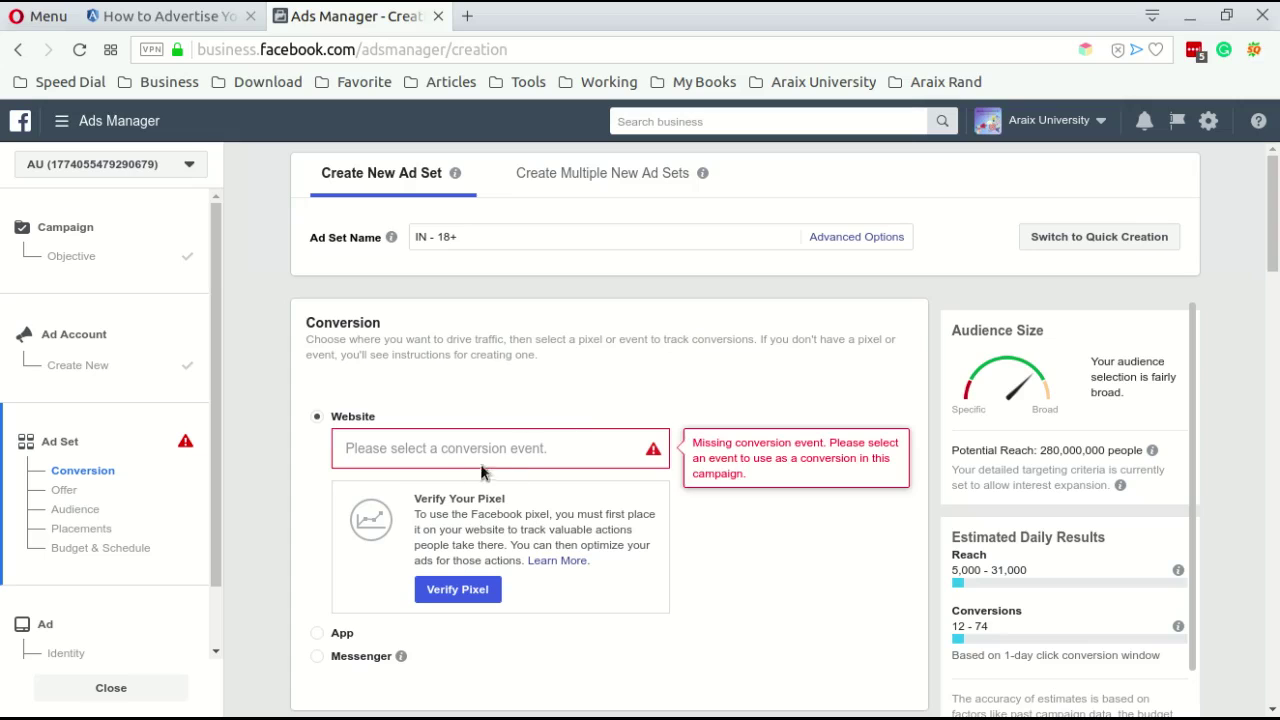
- Choose Purchase as the website conversion event for the ad set
click(448, 451)
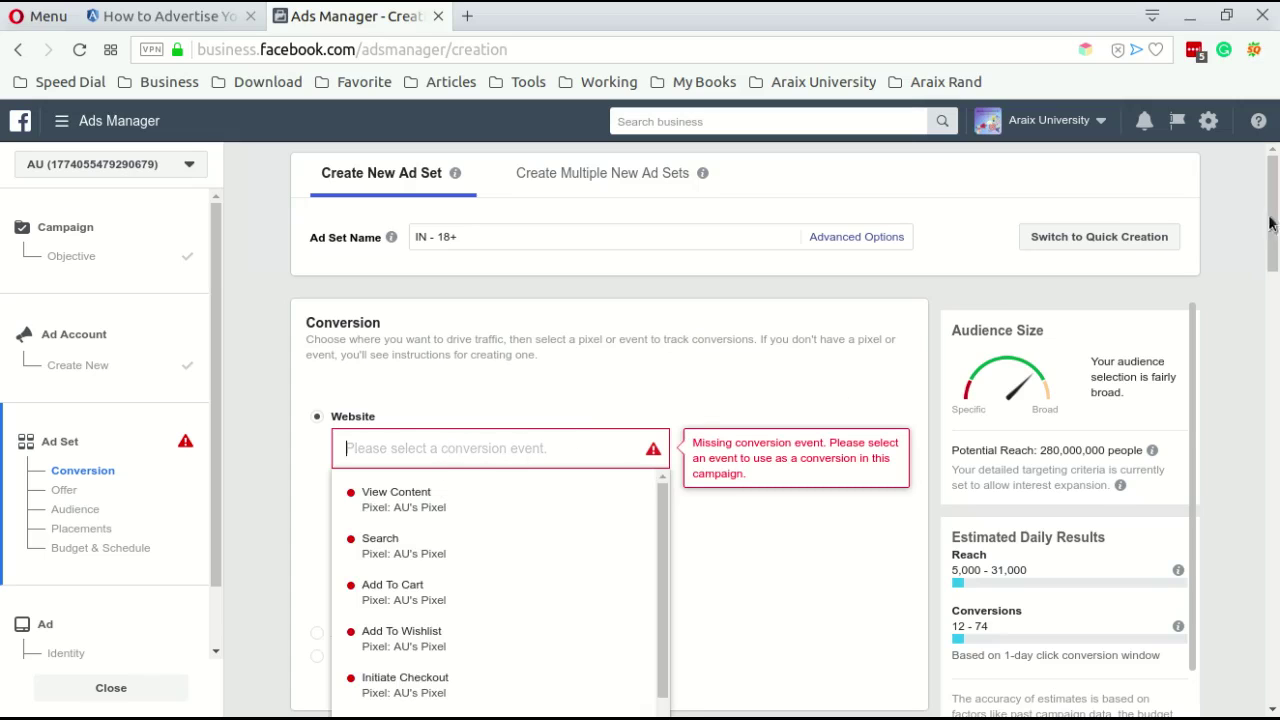
drag(1274, 225, 1274, 265)
scroll(610, 430, down, 1)
scroll(610, 430, up, 1)
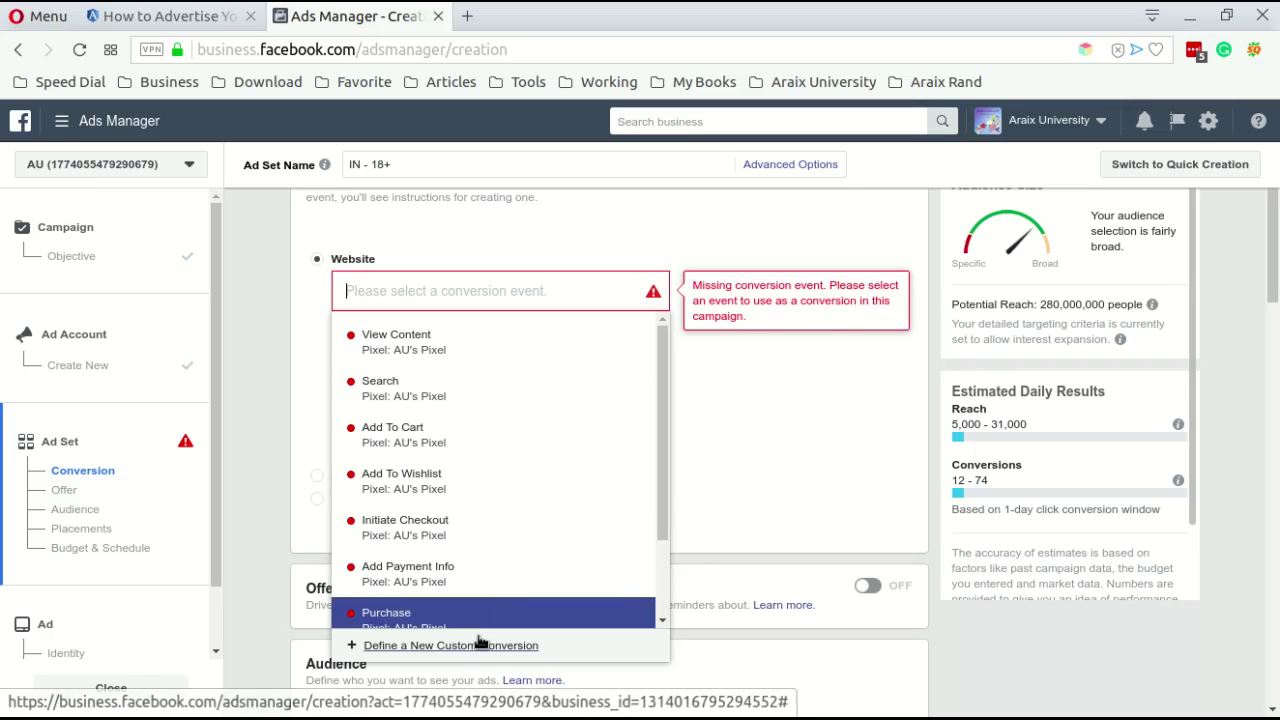
click(660, 575)
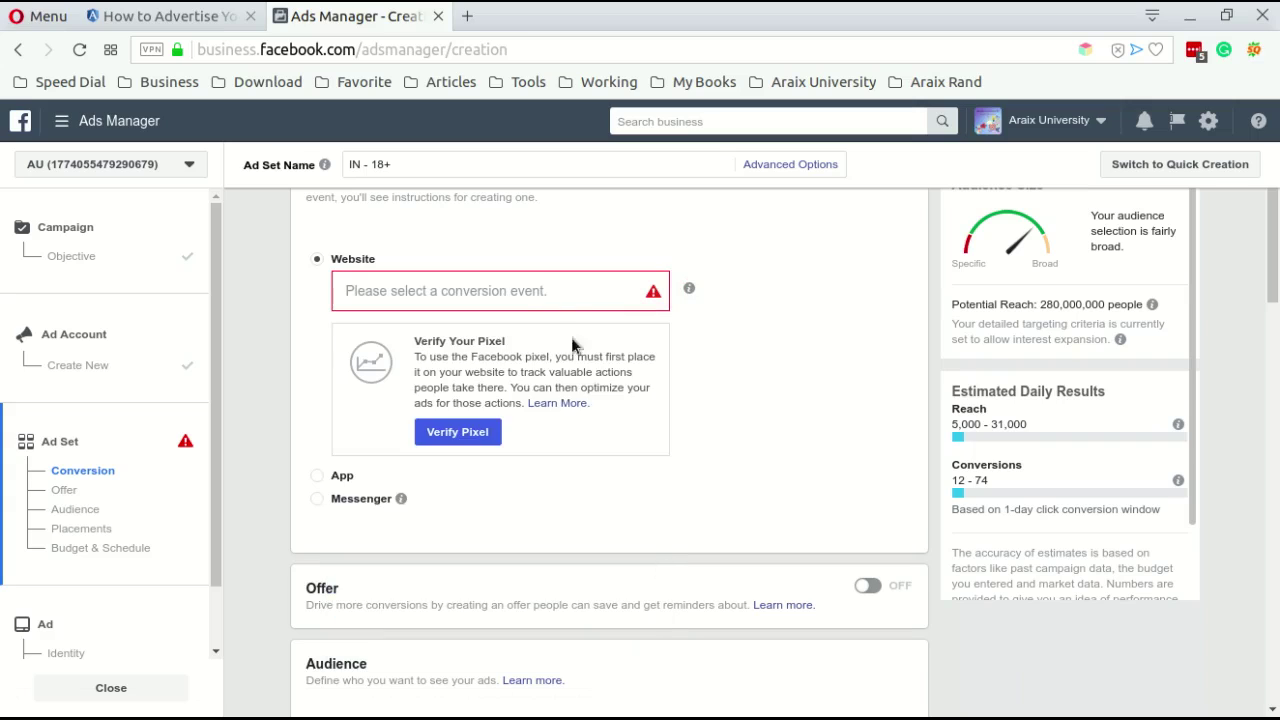
click(522, 296)
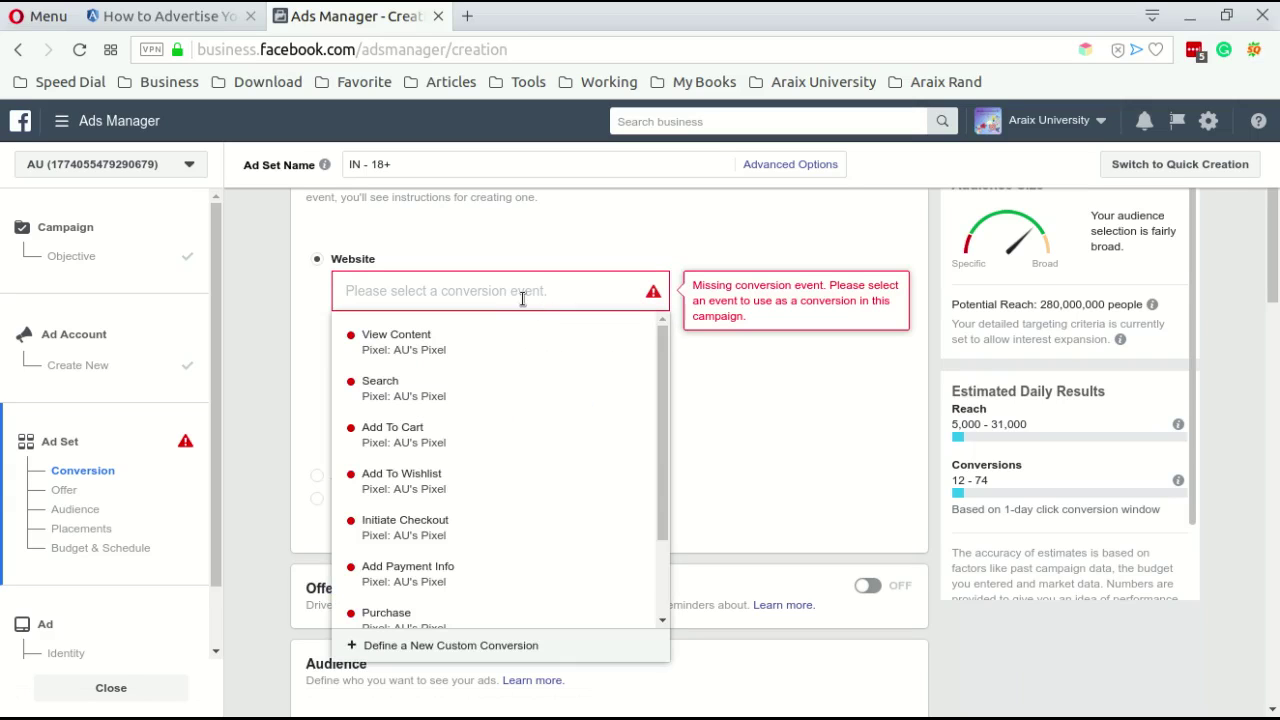
text(pu)
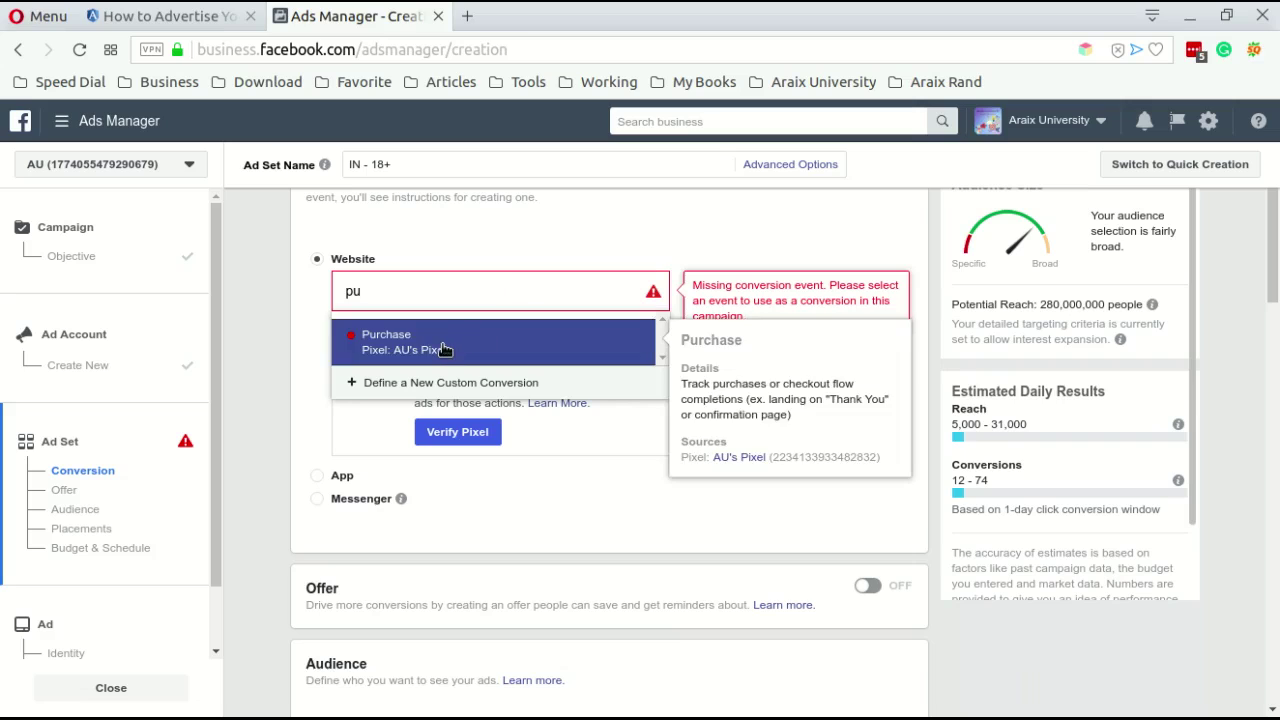
click(444, 349)
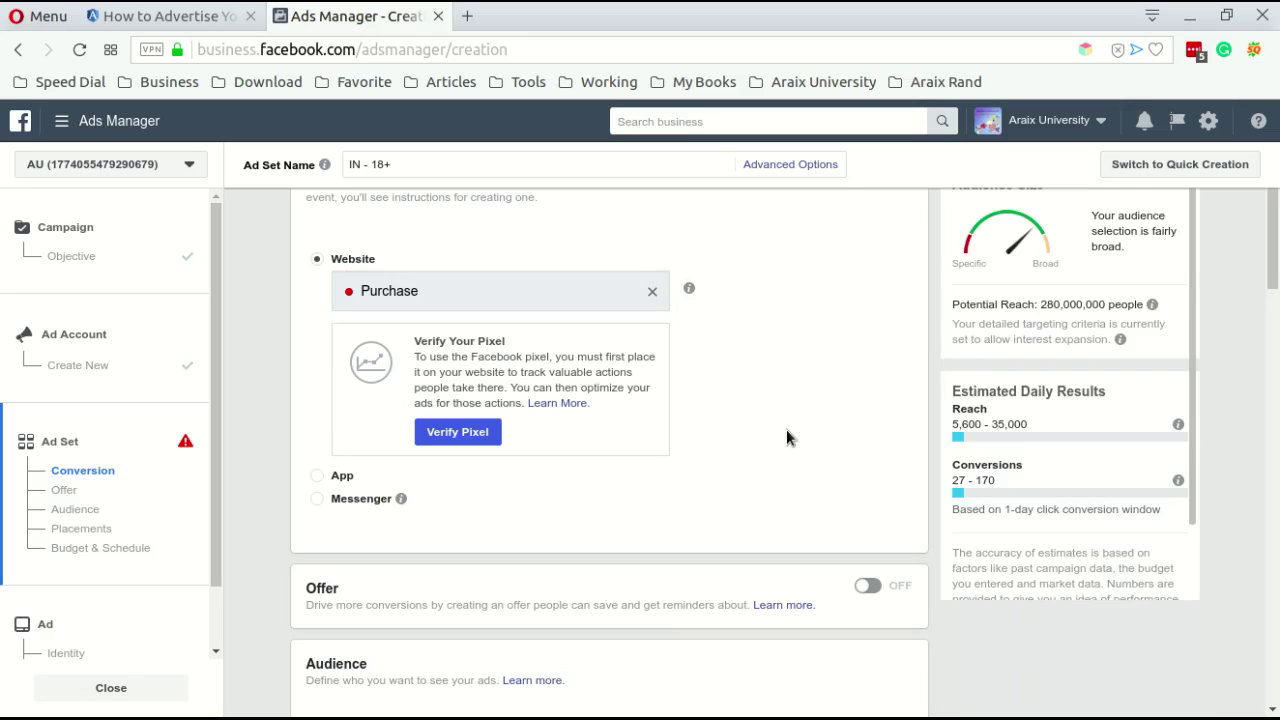
- Examine the ad set's audience options, from custom audiences and locations to age, gender, languages and detailed targeting
scroll(1272, 260, down, 2)
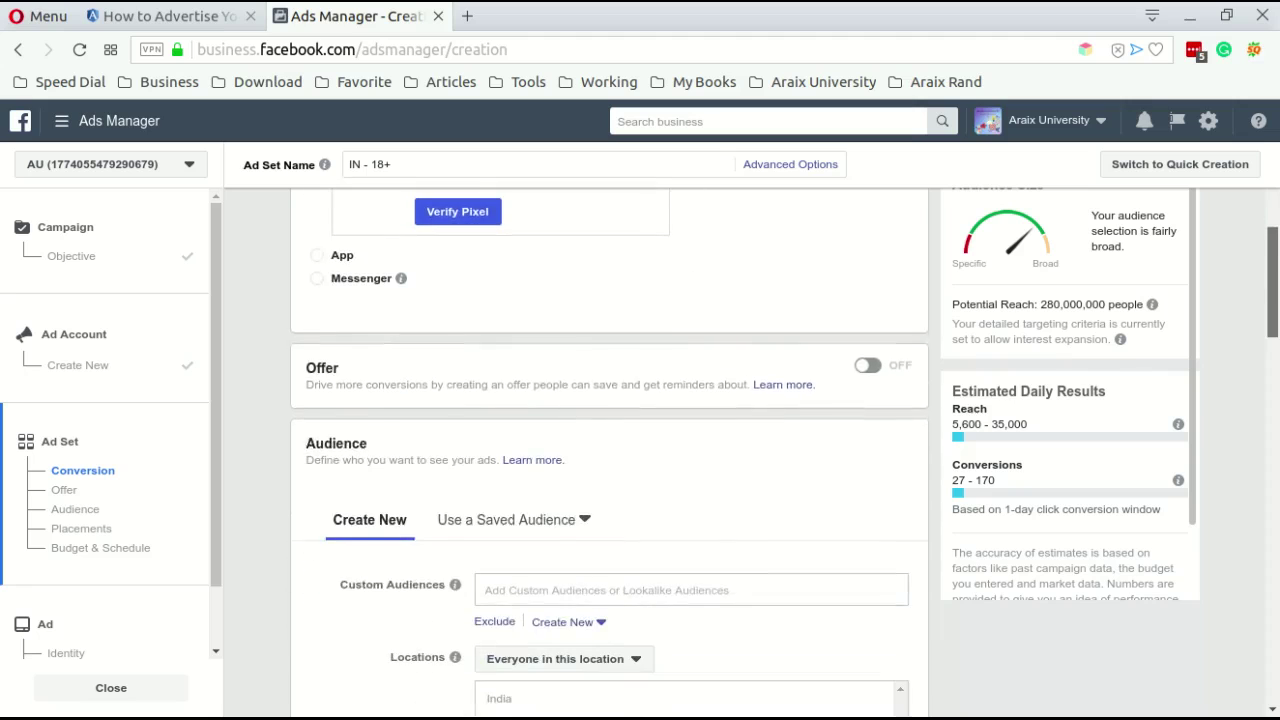
scroll(610, 450, up, 2)
scroll(610, 450, down, 3)
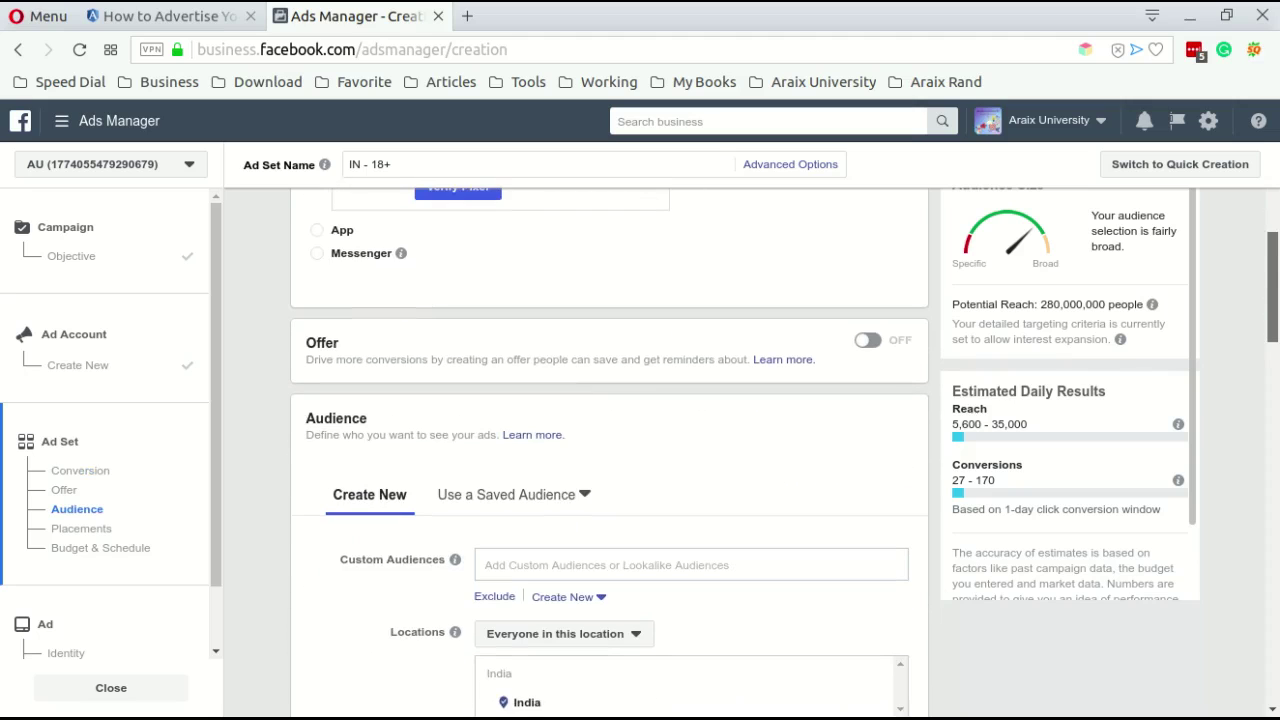
scroll(610, 450, down, 3)
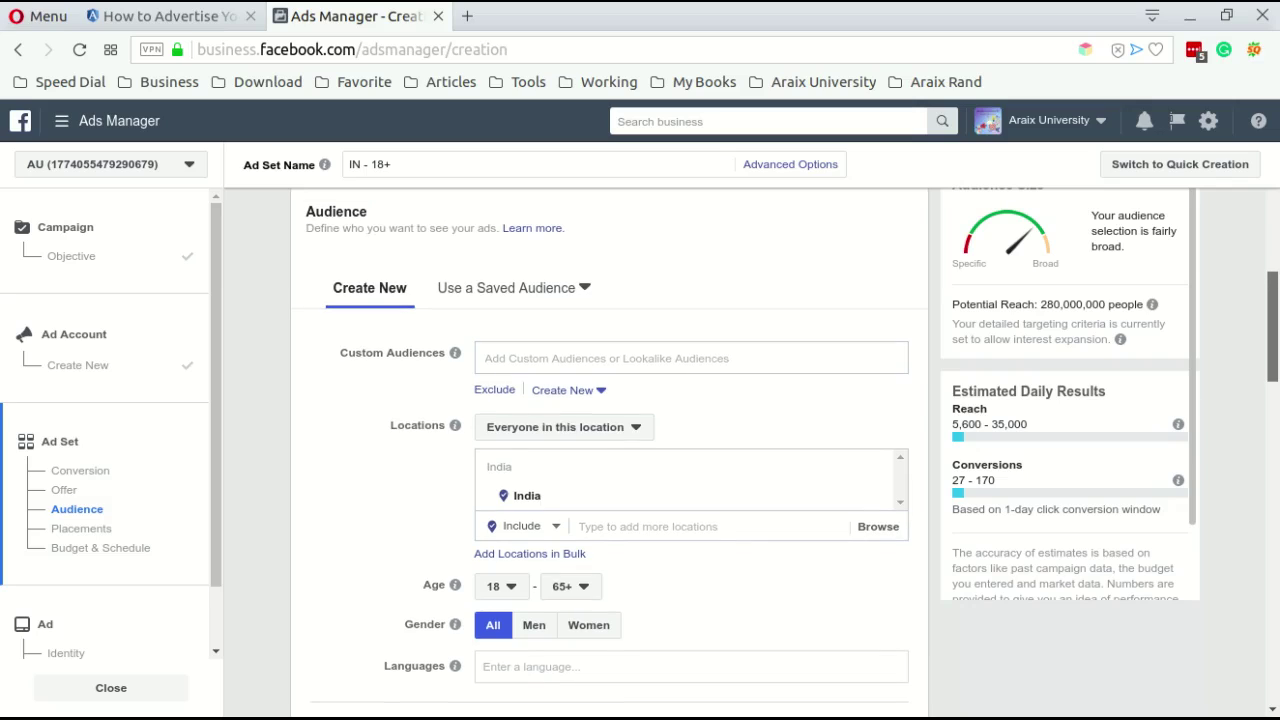
click(613, 368)
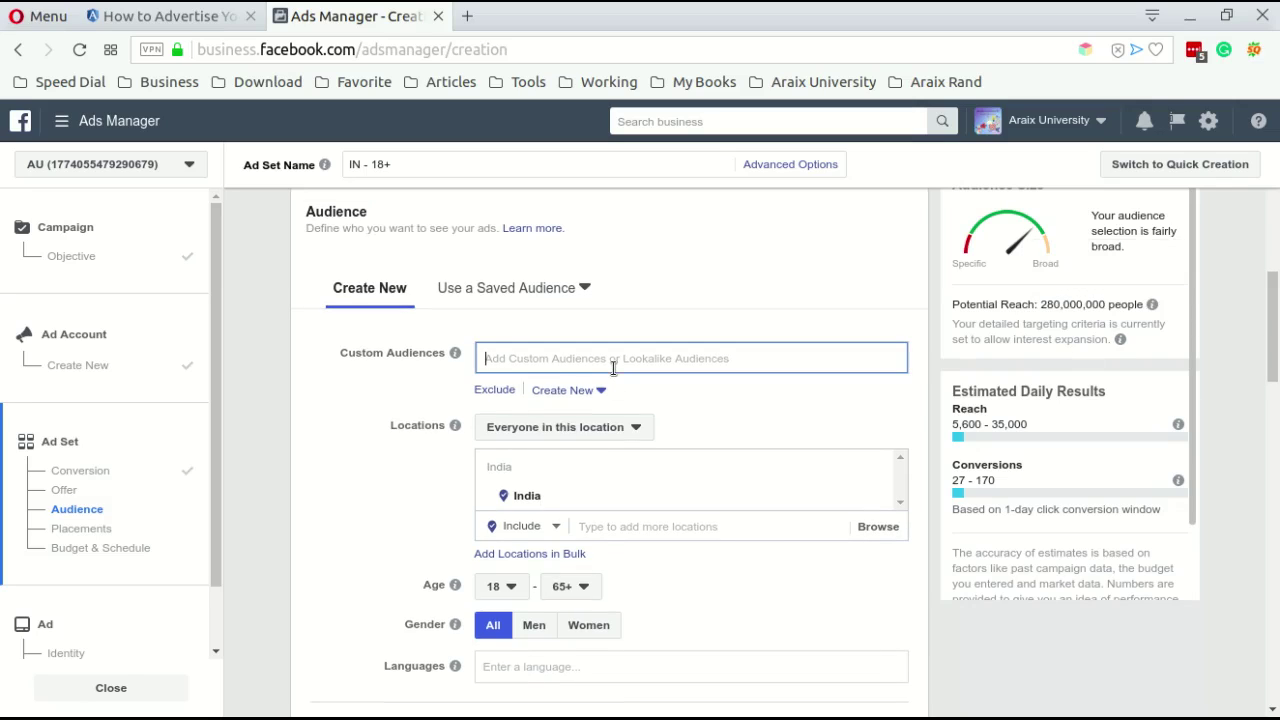
click(375, 478)
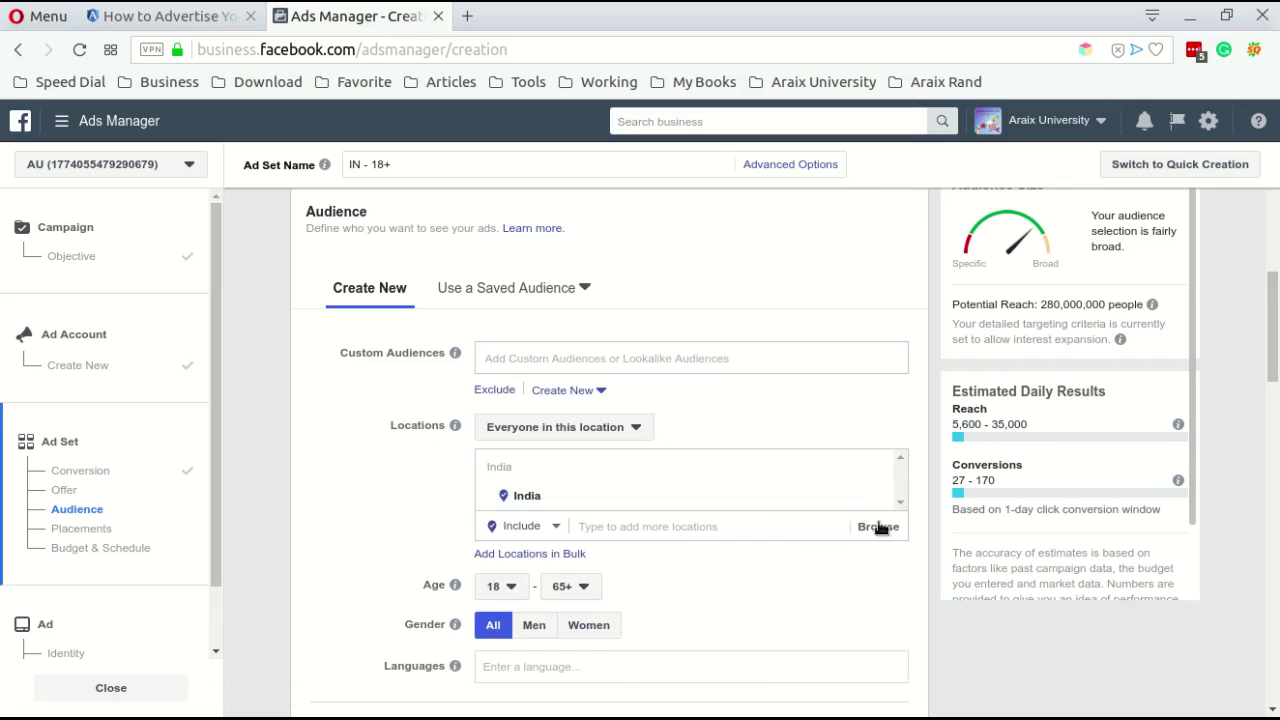
click(729, 530)
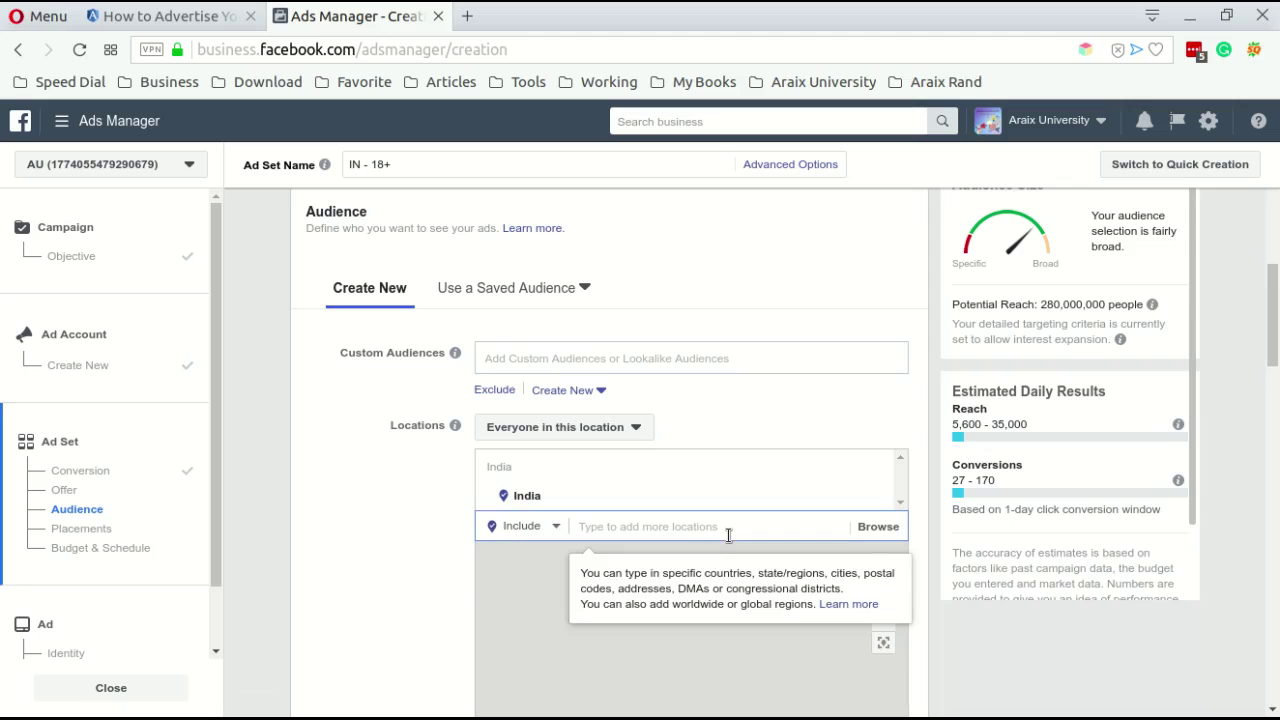
scroll(729, 535, up, 5)
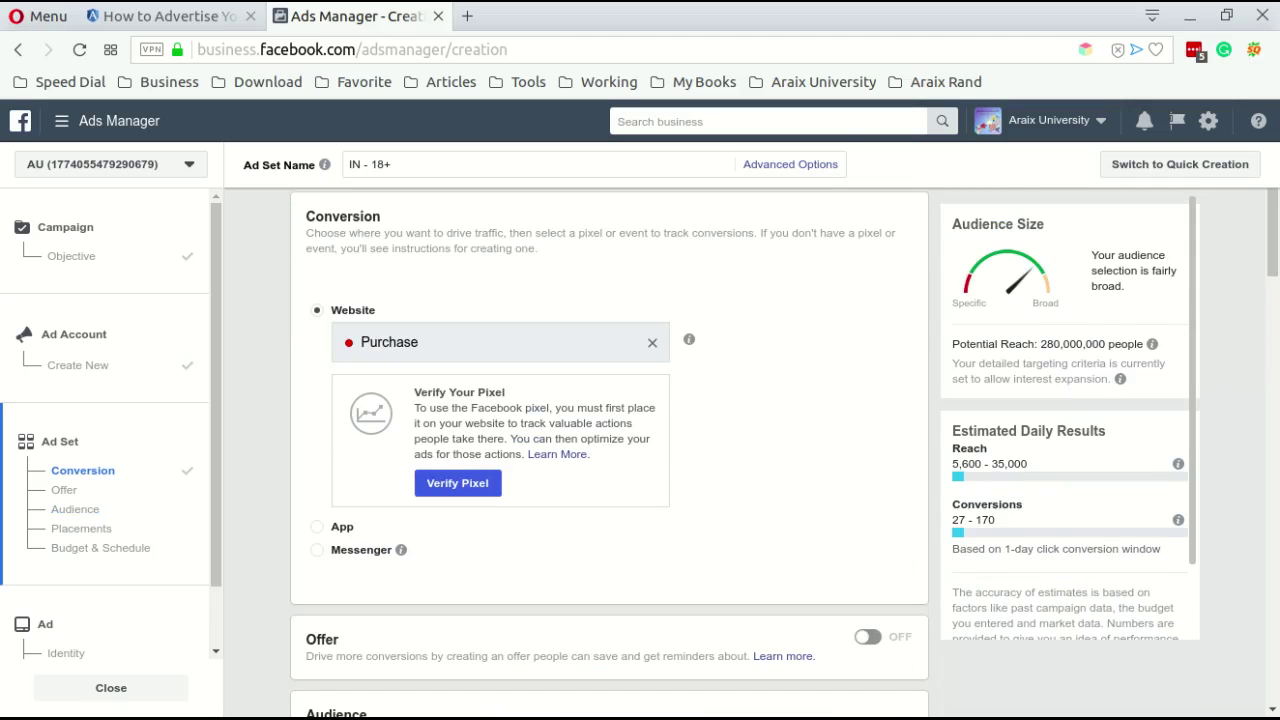
scroll(610, 450, down, 5)
scroll(690, 450, down, 3)
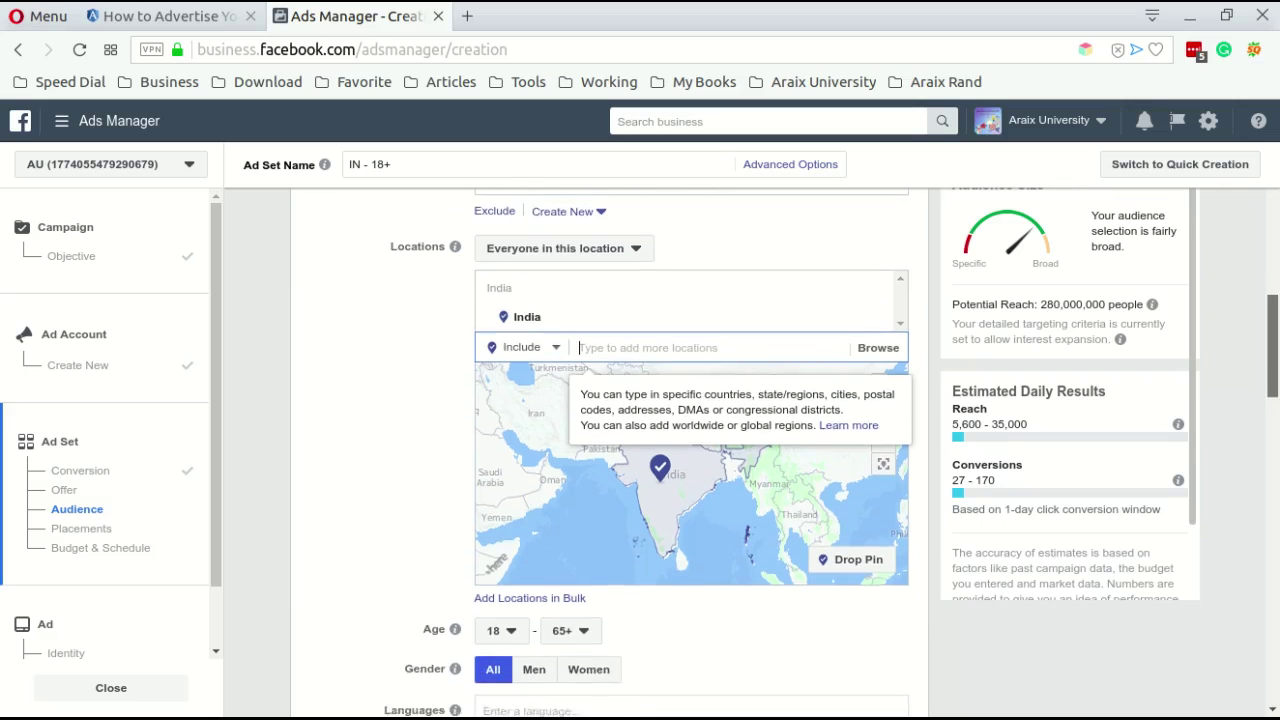
scroll(690, 450, down, 1)
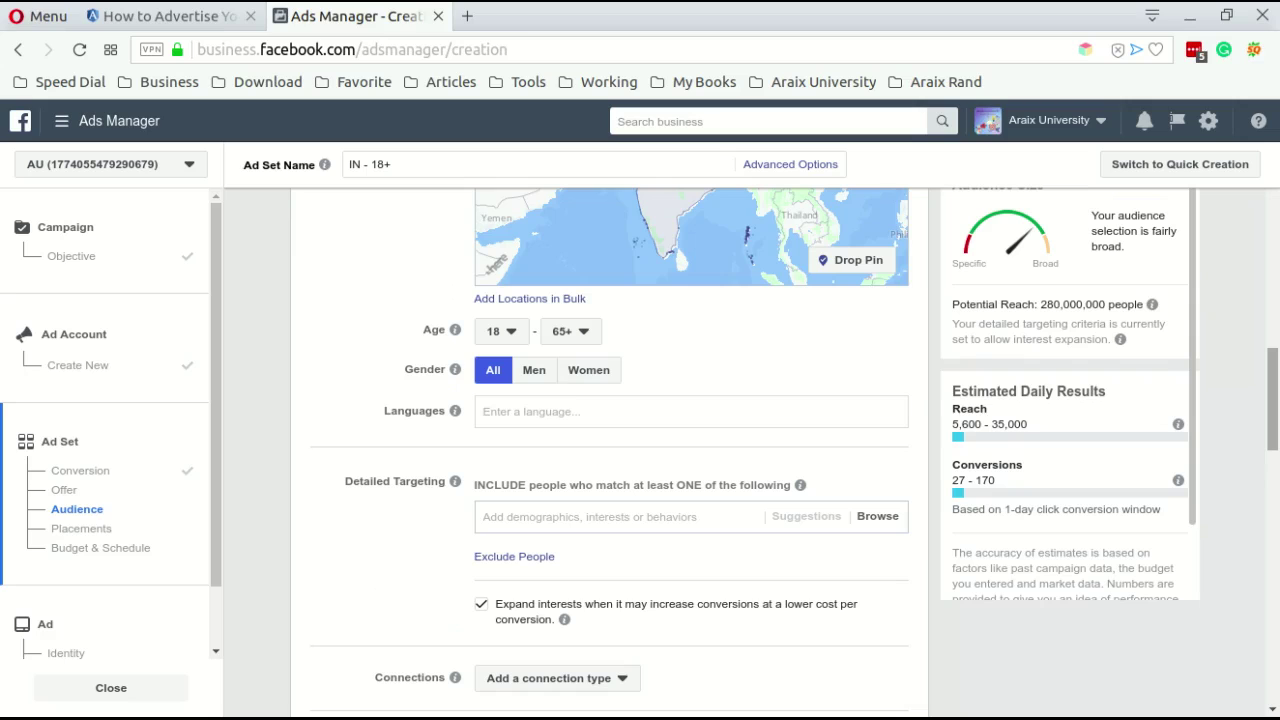
click(1078, 3)
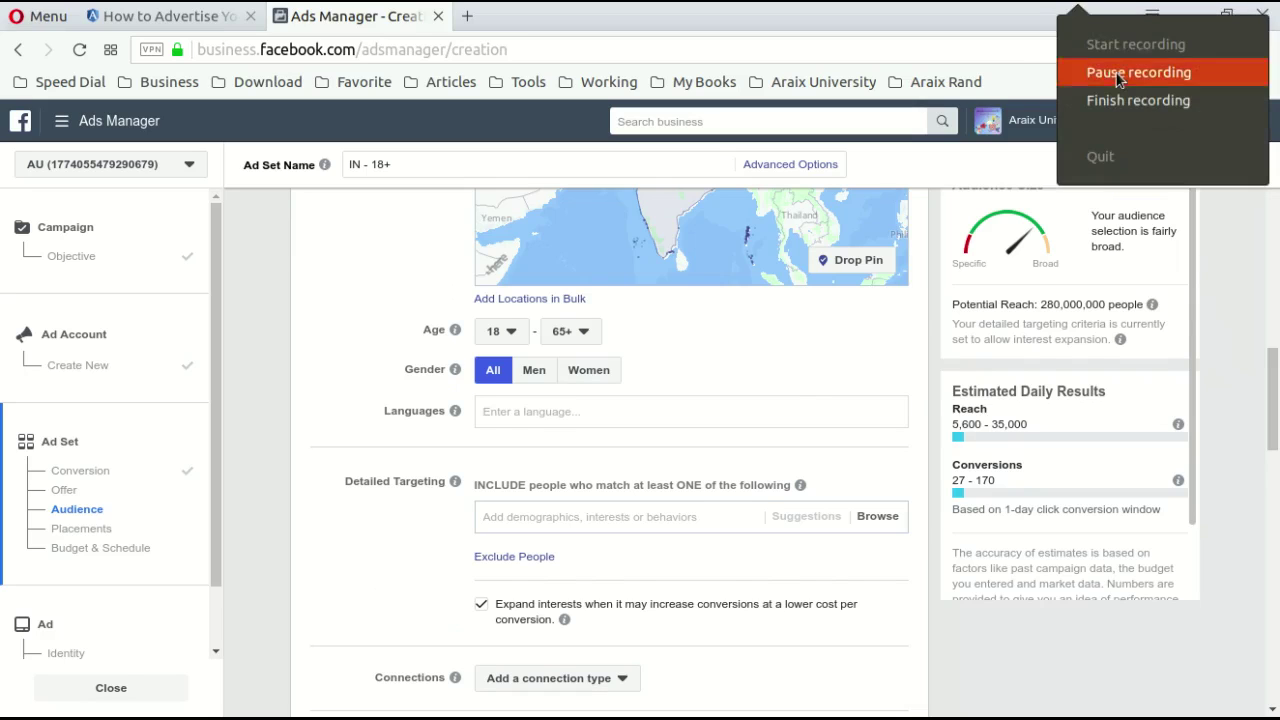
click(1116, 73)
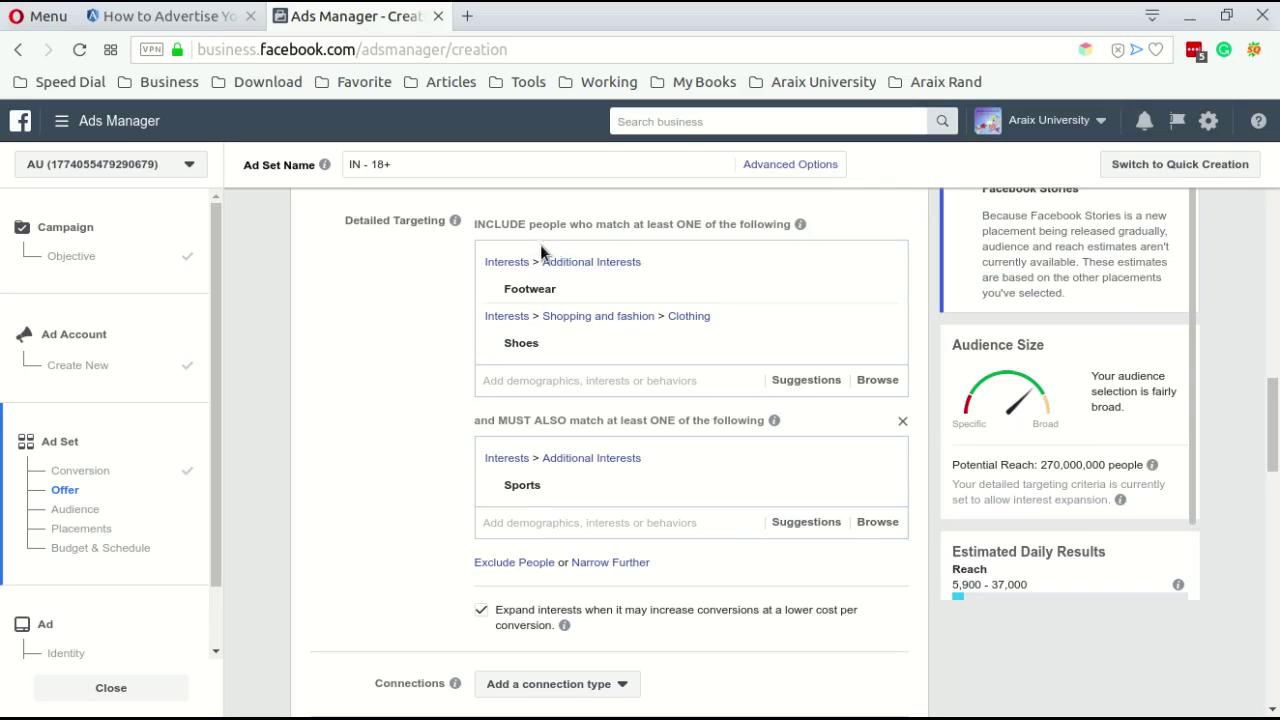
- Review the included Footwear and Shoes interests, the narrowing Sports interest and the explanation of the potential reach estimate
mouse_move(527, 293)
mouse_move(525, 344)
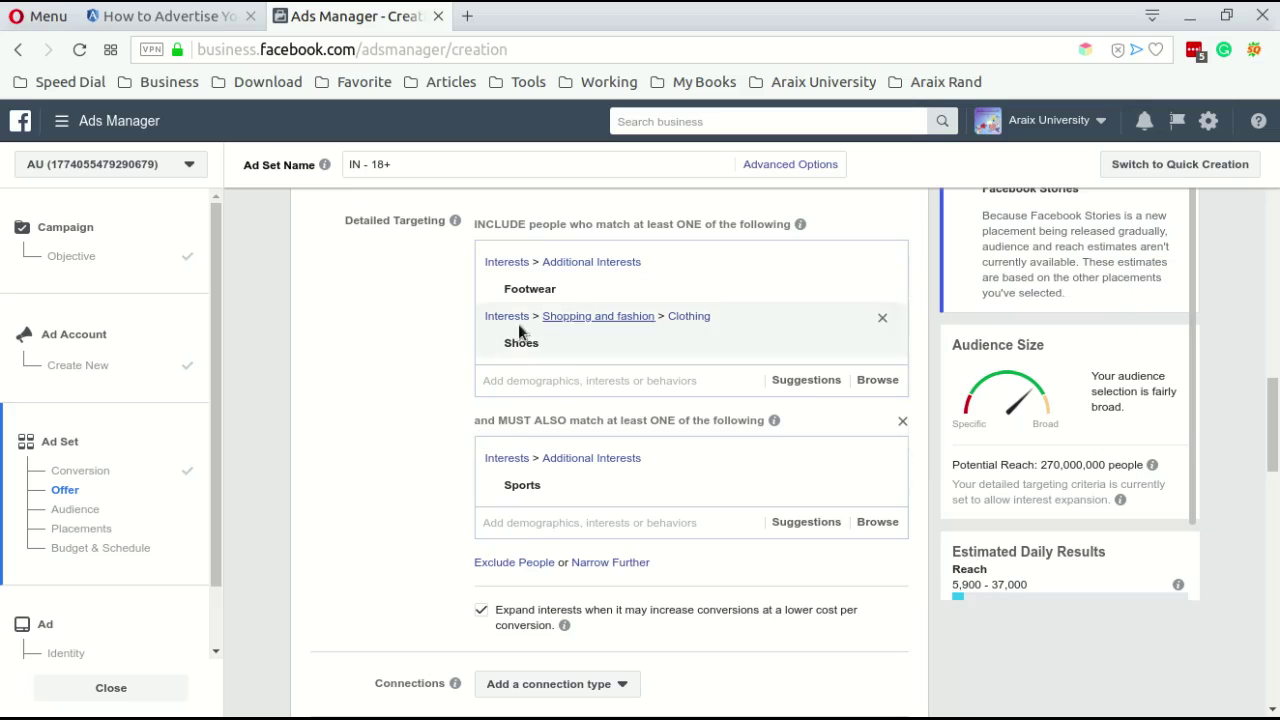
mouse_move(526, 488)
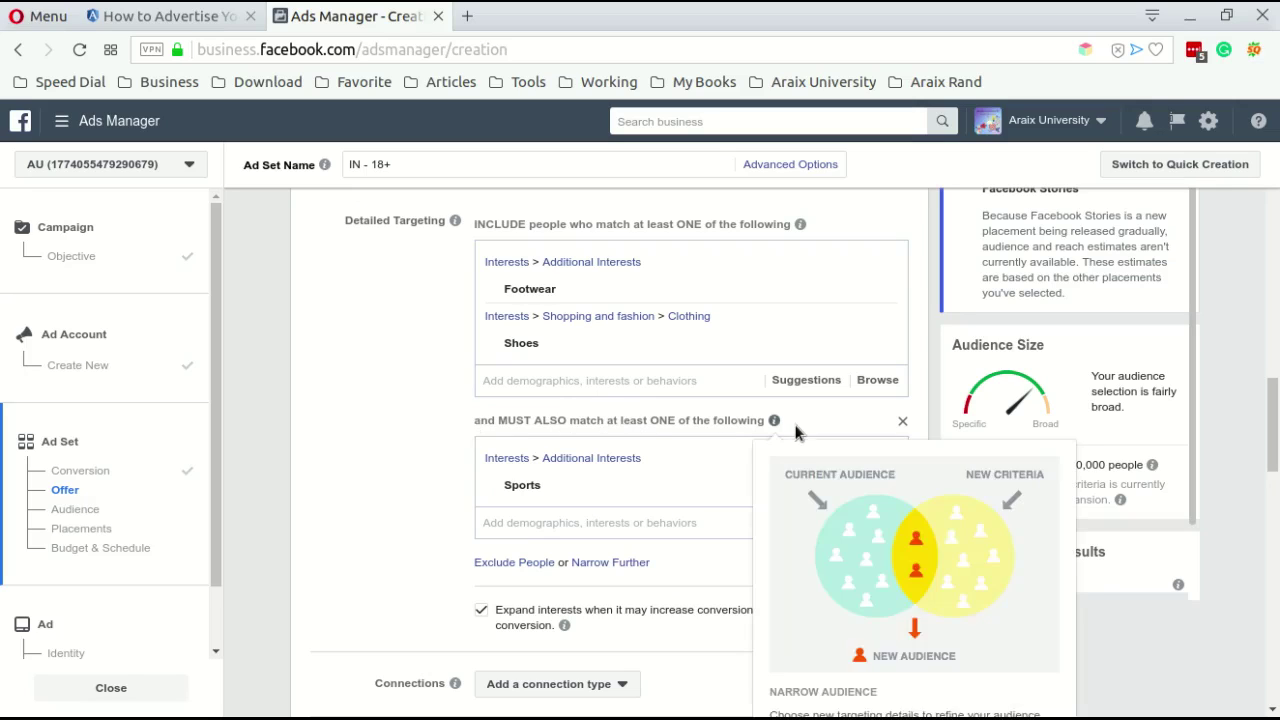
mouse_move(783, 432)
mouse_move(1152, 464)
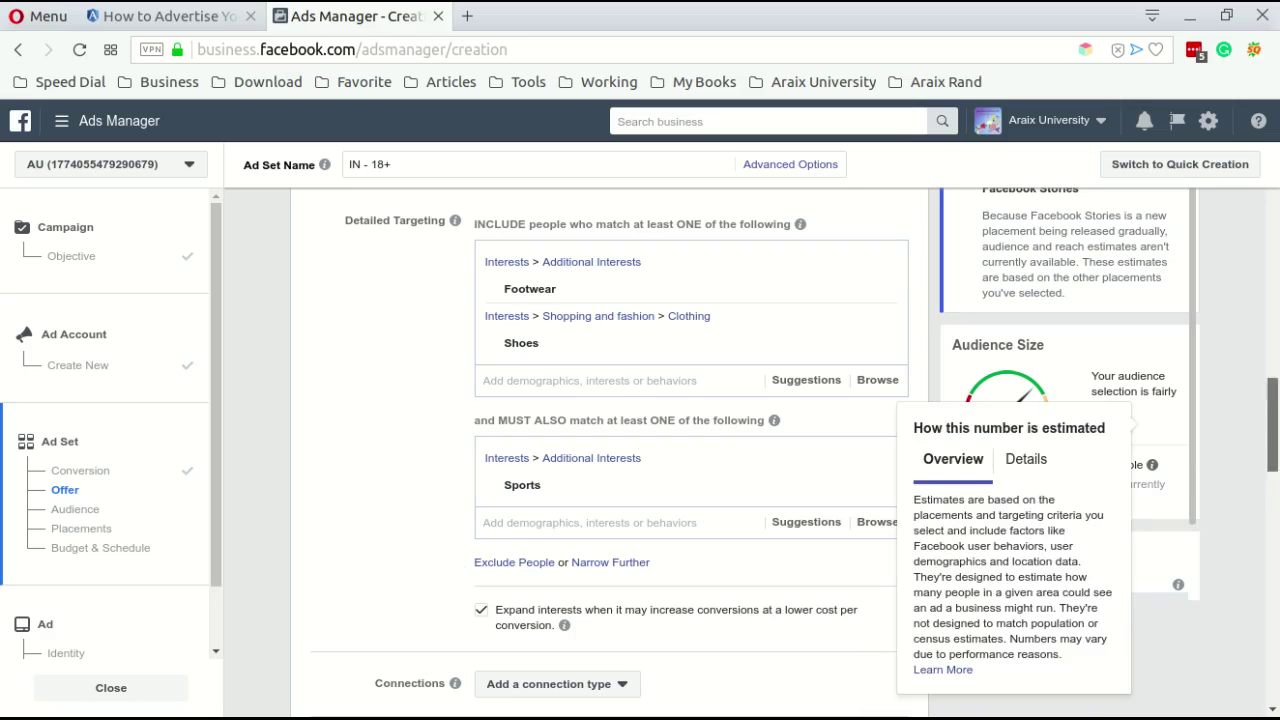
scroll(610, 450, down, 4)
scroll(610, 450, up, 4)
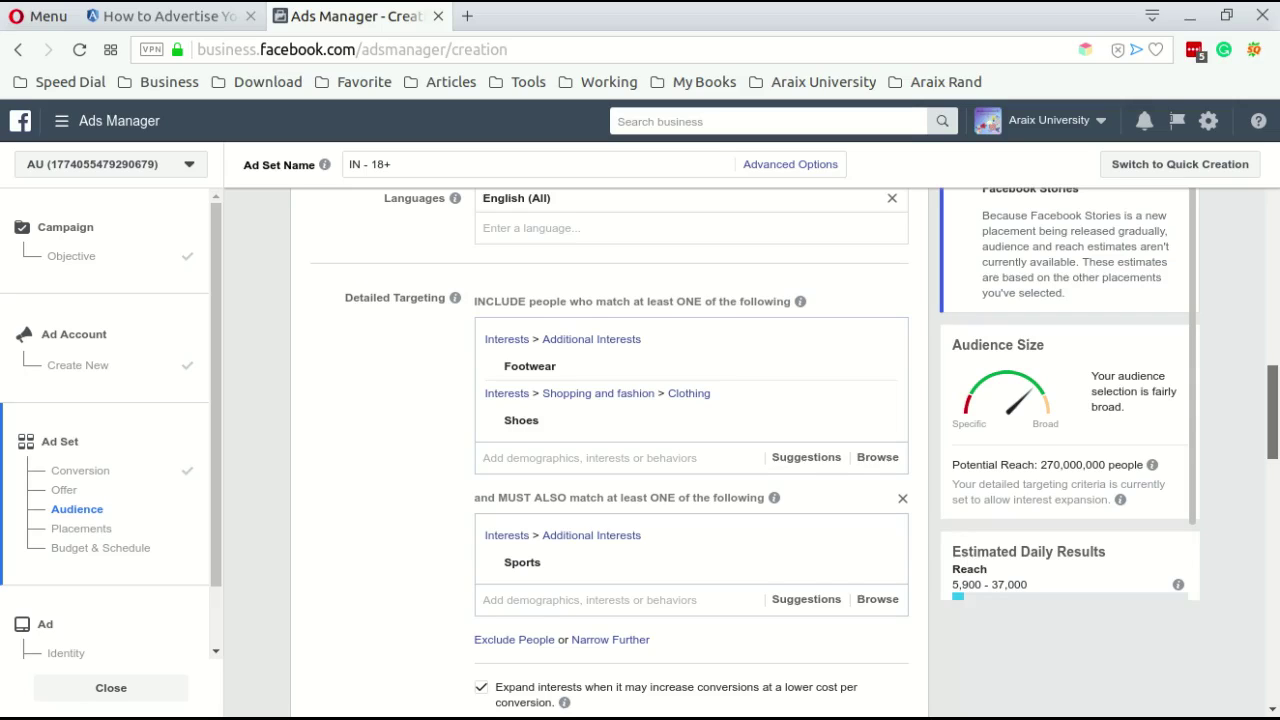
scroll(610, 450, down, 2)
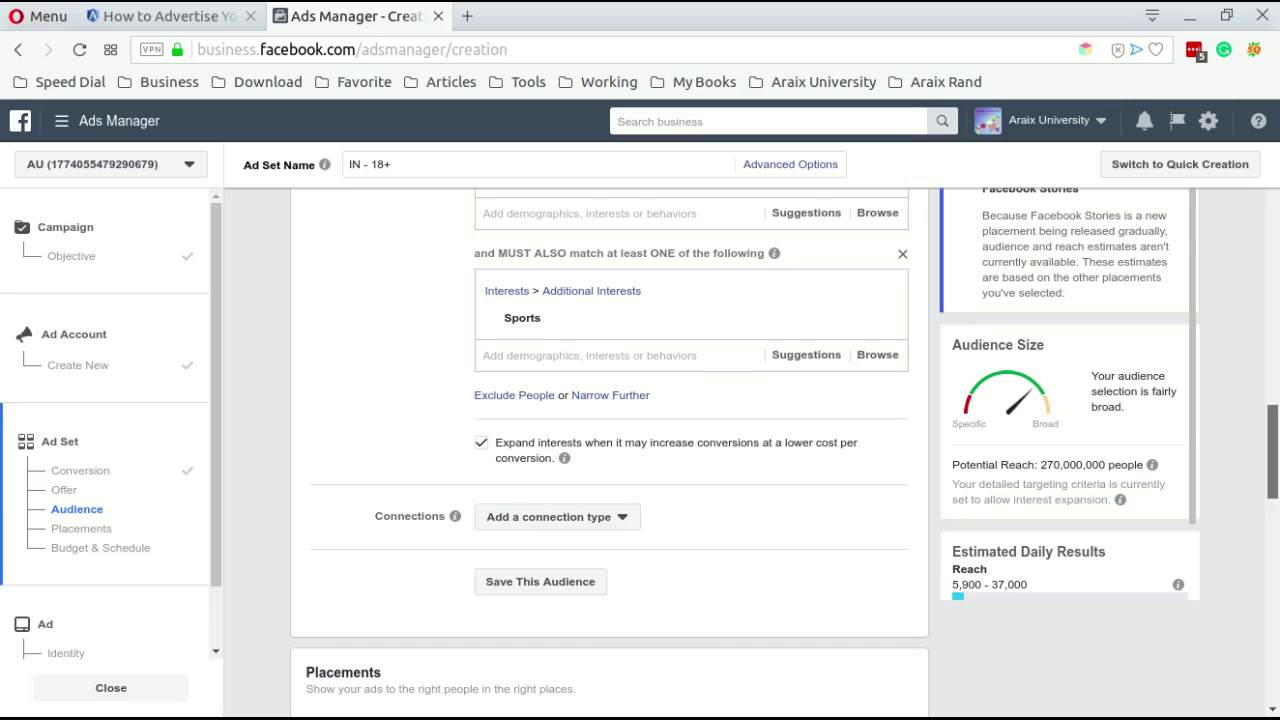
- Switch the ad set from automatic placements to Edit Placements
scroll(610, 450, down, 2)
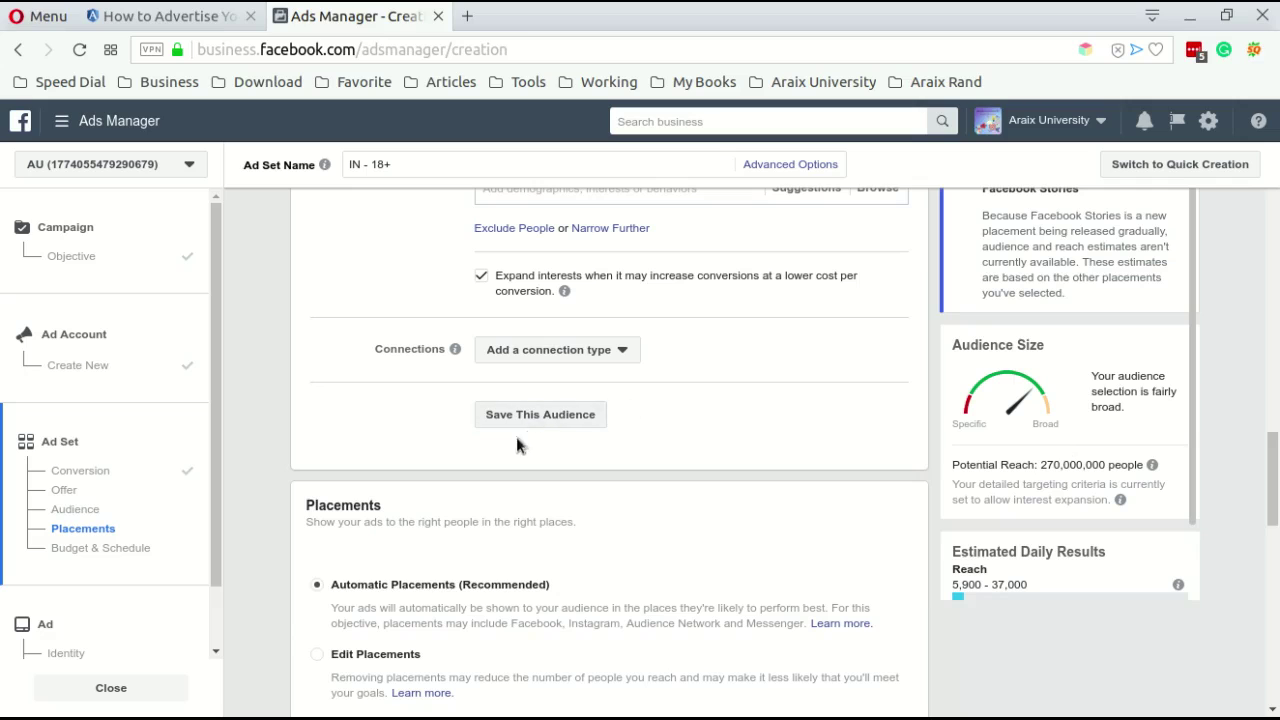
scroll(1226, 507, down, 3)
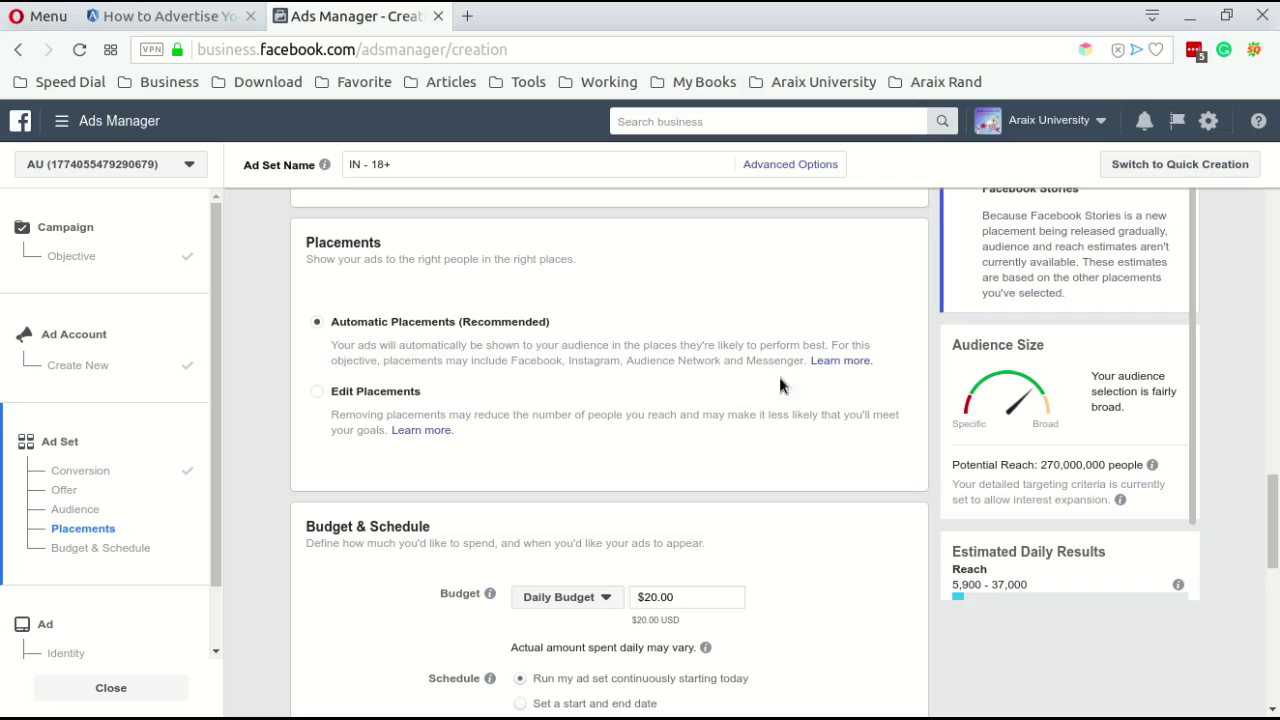
click(318, 398)
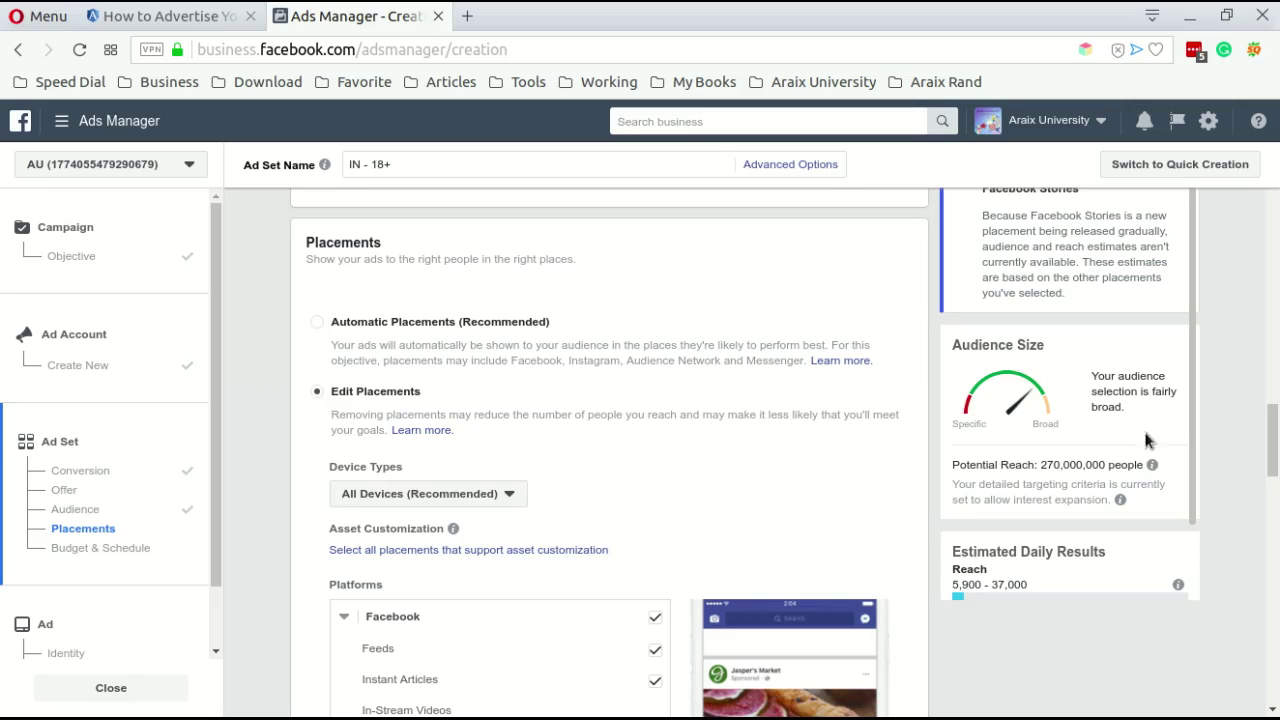
- Restrict the ad set's device types to Mobile only by removing Desktop
scroll(1273, 450, down, 3)
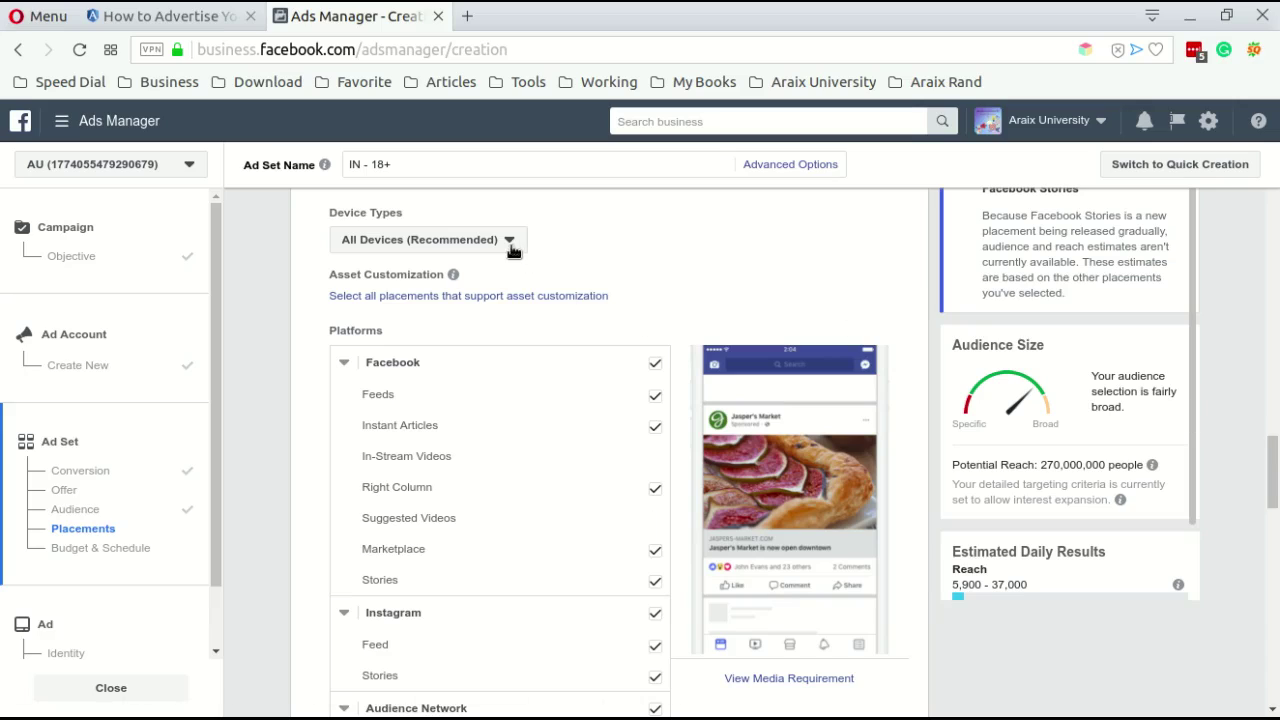
click(510, 245)
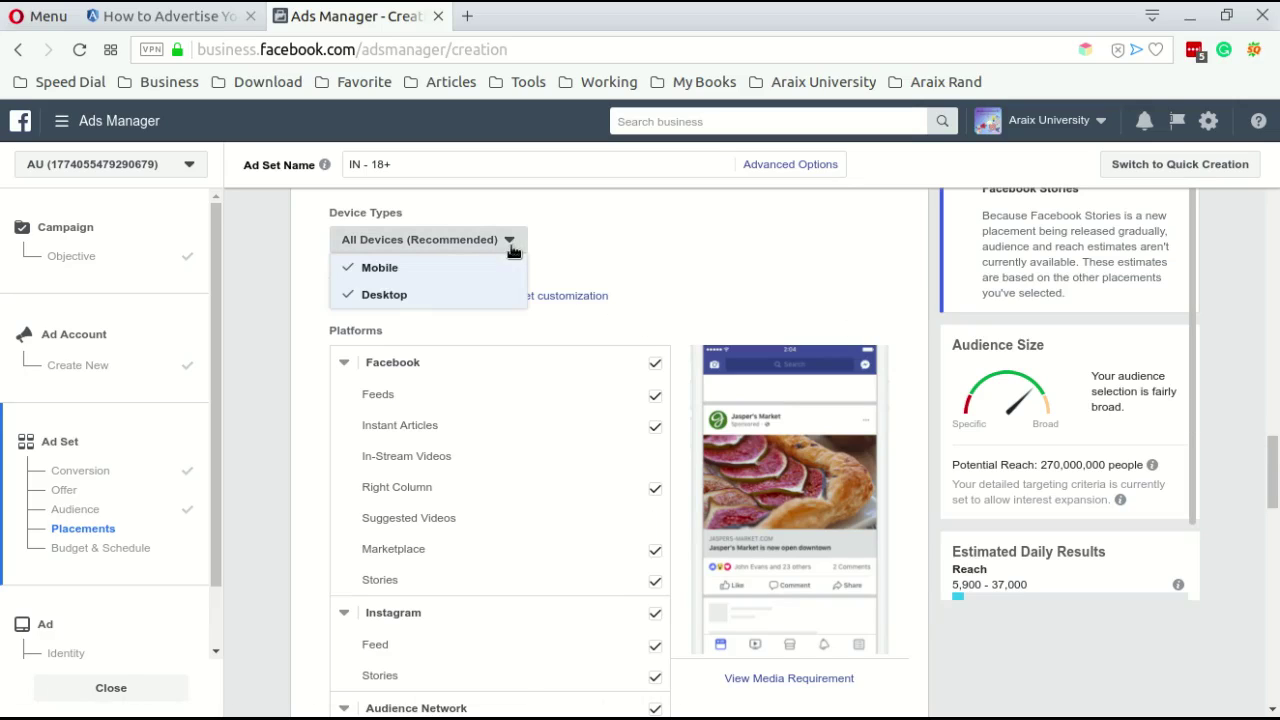
click(362, 298)
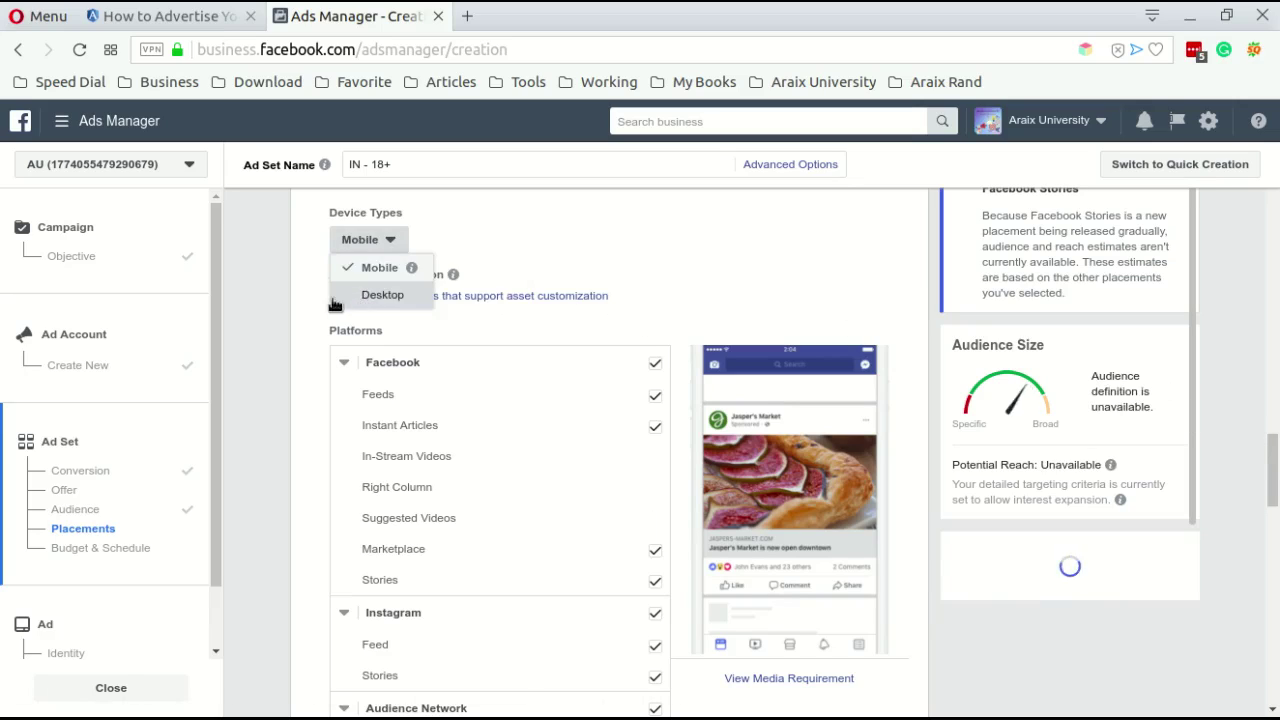
click(263, 383)
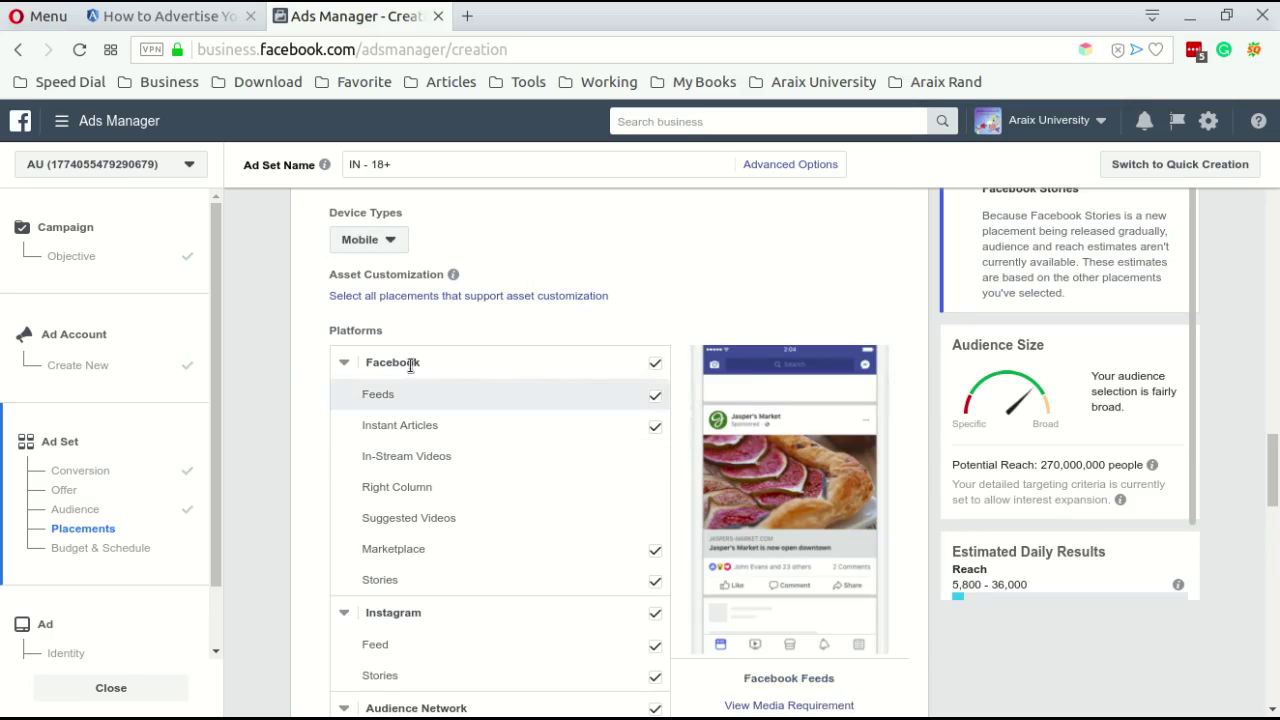
- Remove all Facebook, Audience Network and Messenger placements plus Instagram Stories, keeping only Instagram Feed
click(655, 363)
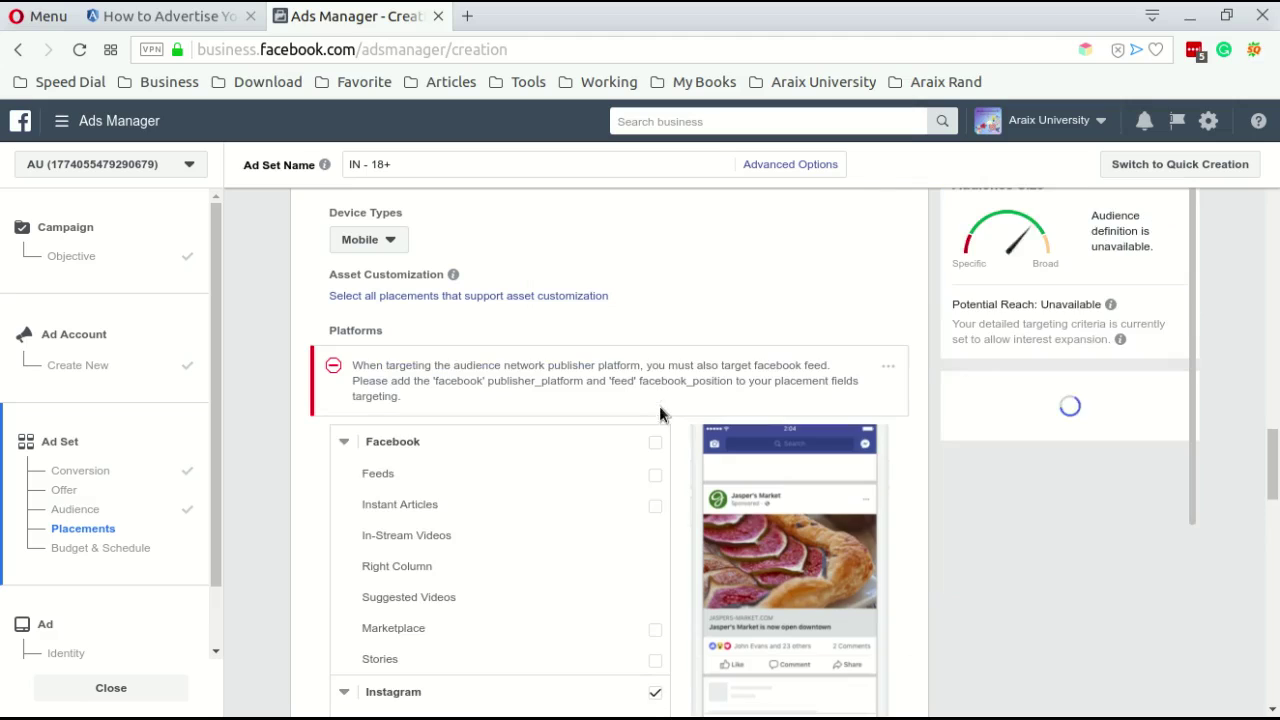
scroll(654, 534, down, 5)
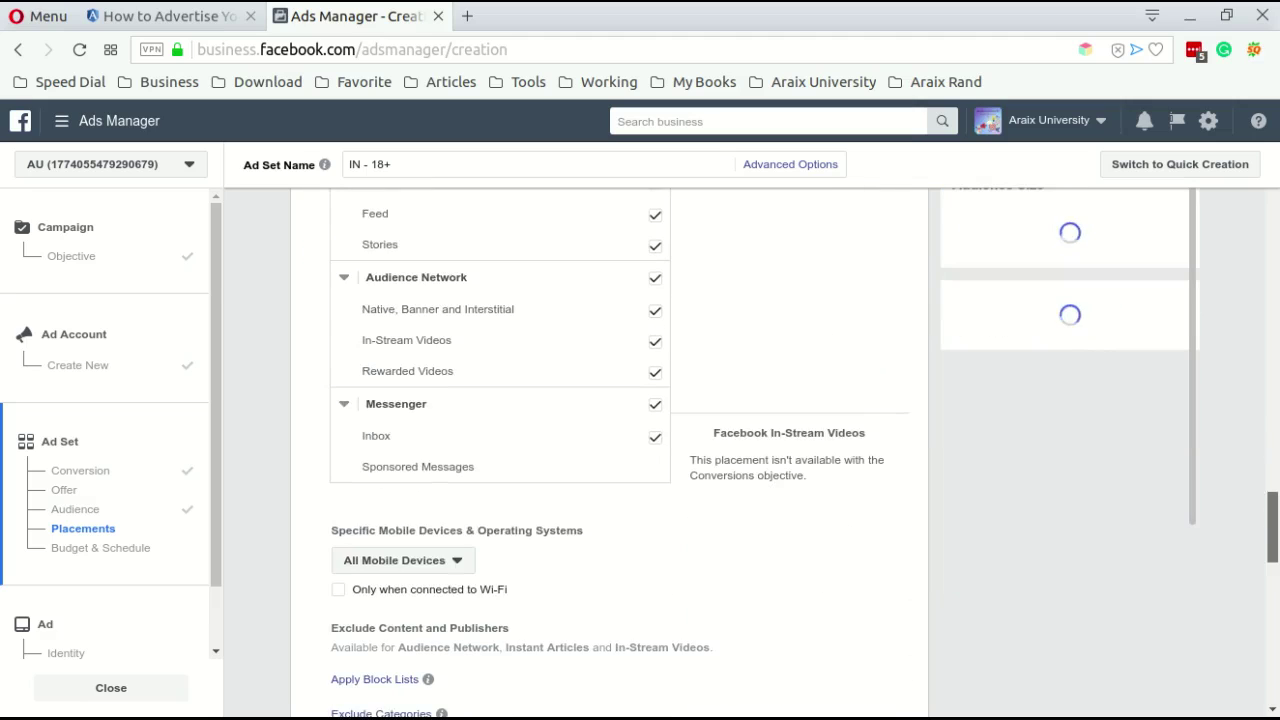
scroll(654, 450, up, 1)
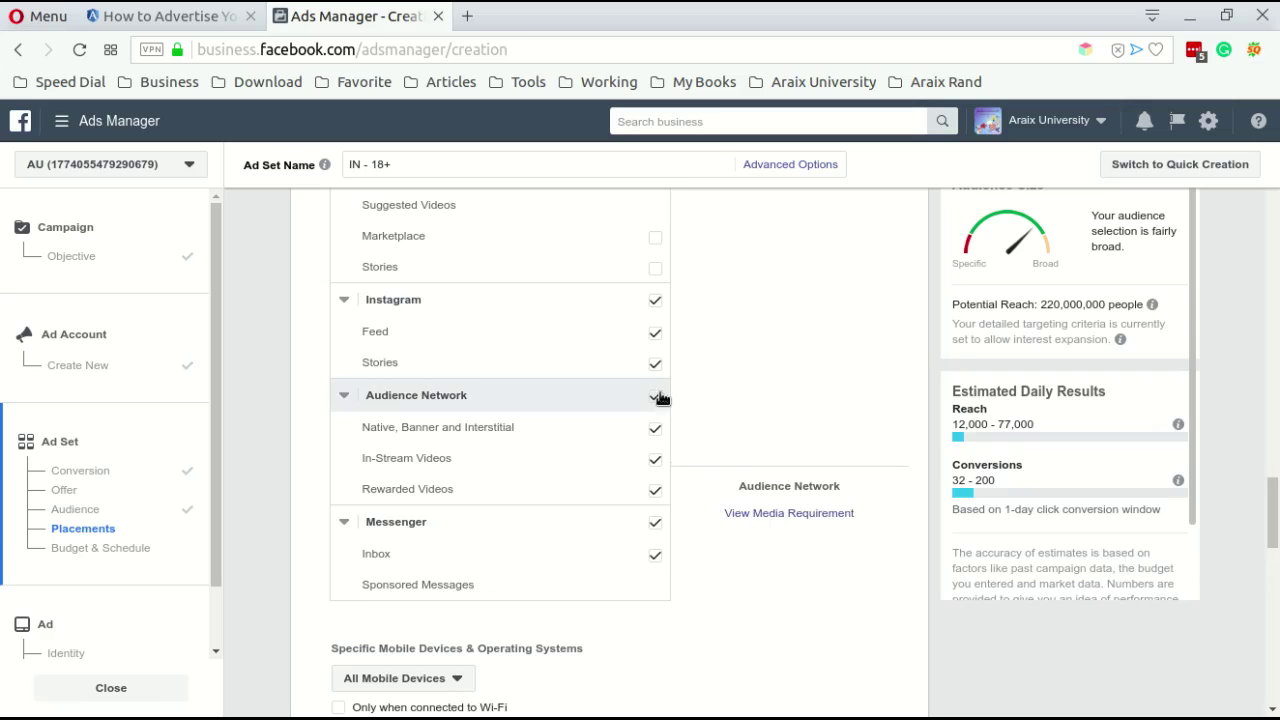
click(654, 430)
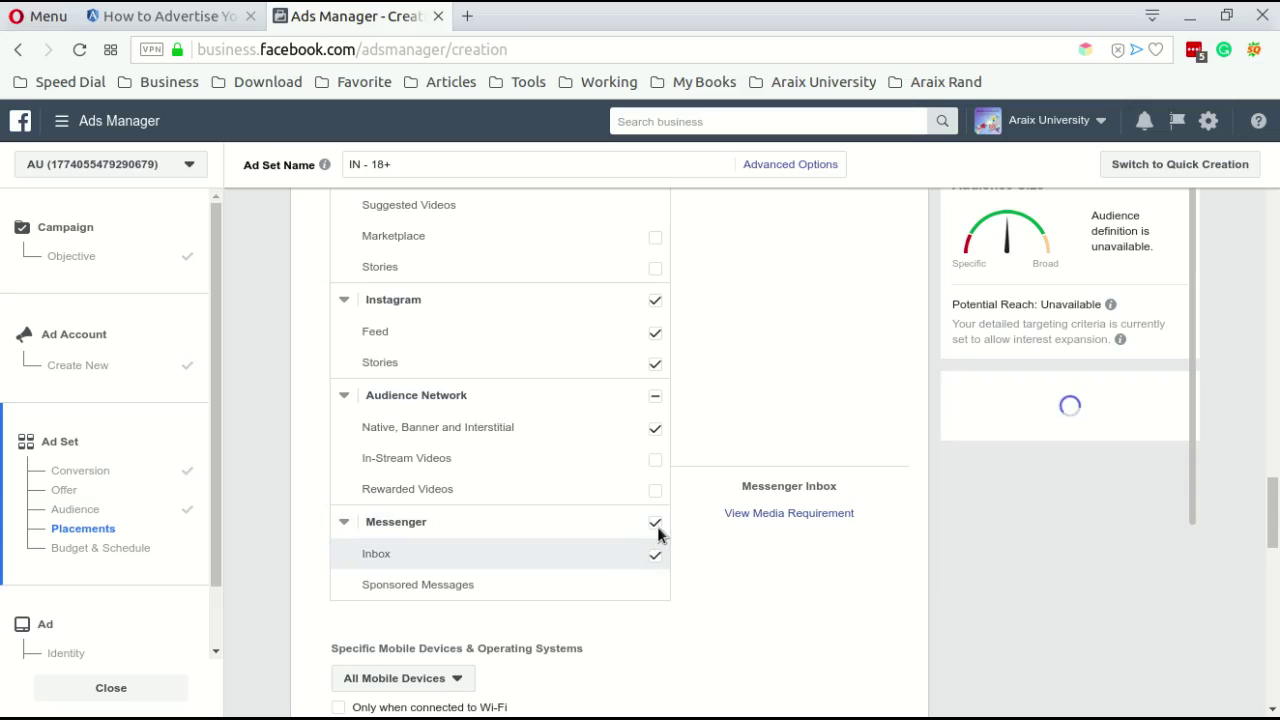
click(655, 556)
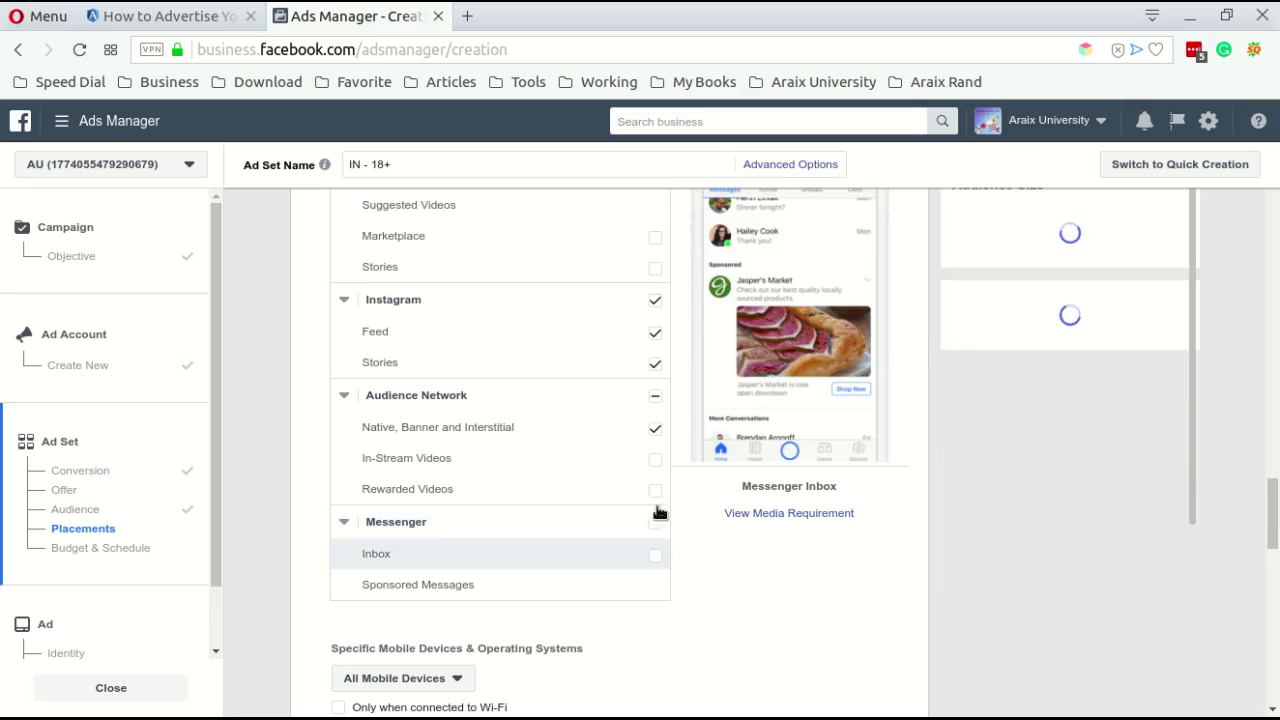
click(655, 396)
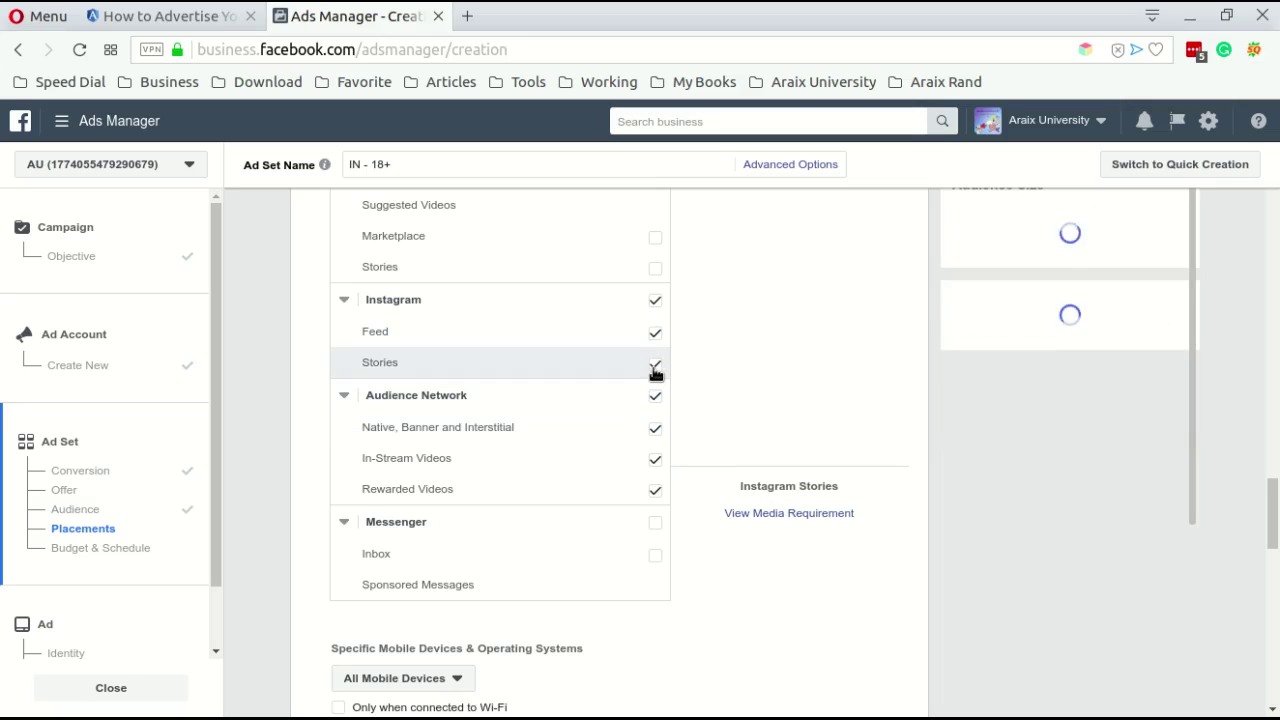
click(655, 364)
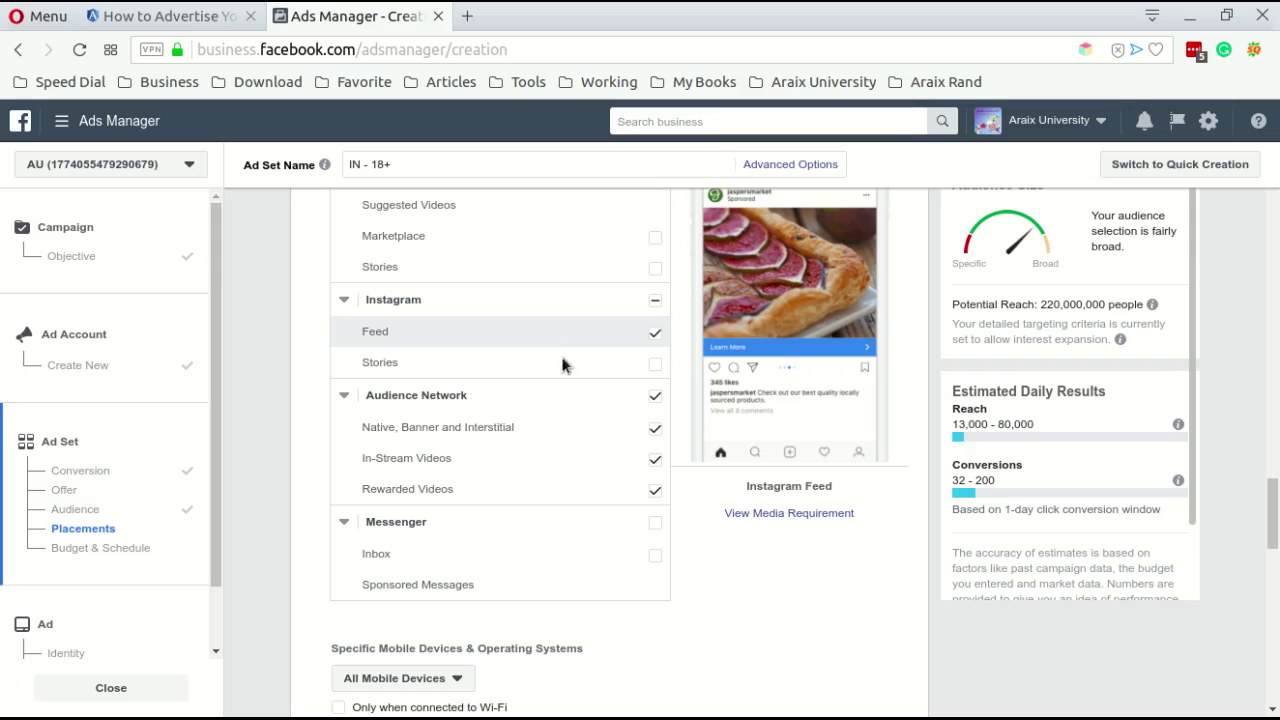
click(654, 397)
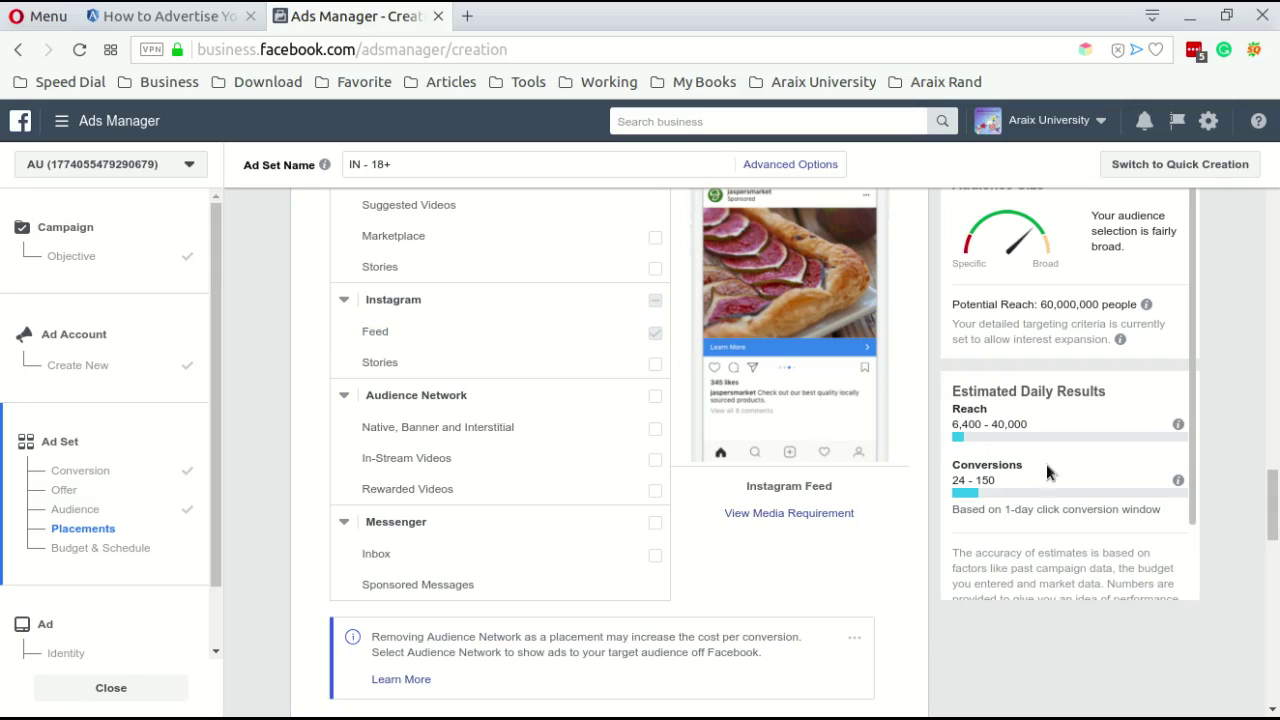
- Examine the specific mobile device and operating system choices for the placements
drag(1272, 505, 1272, 562)
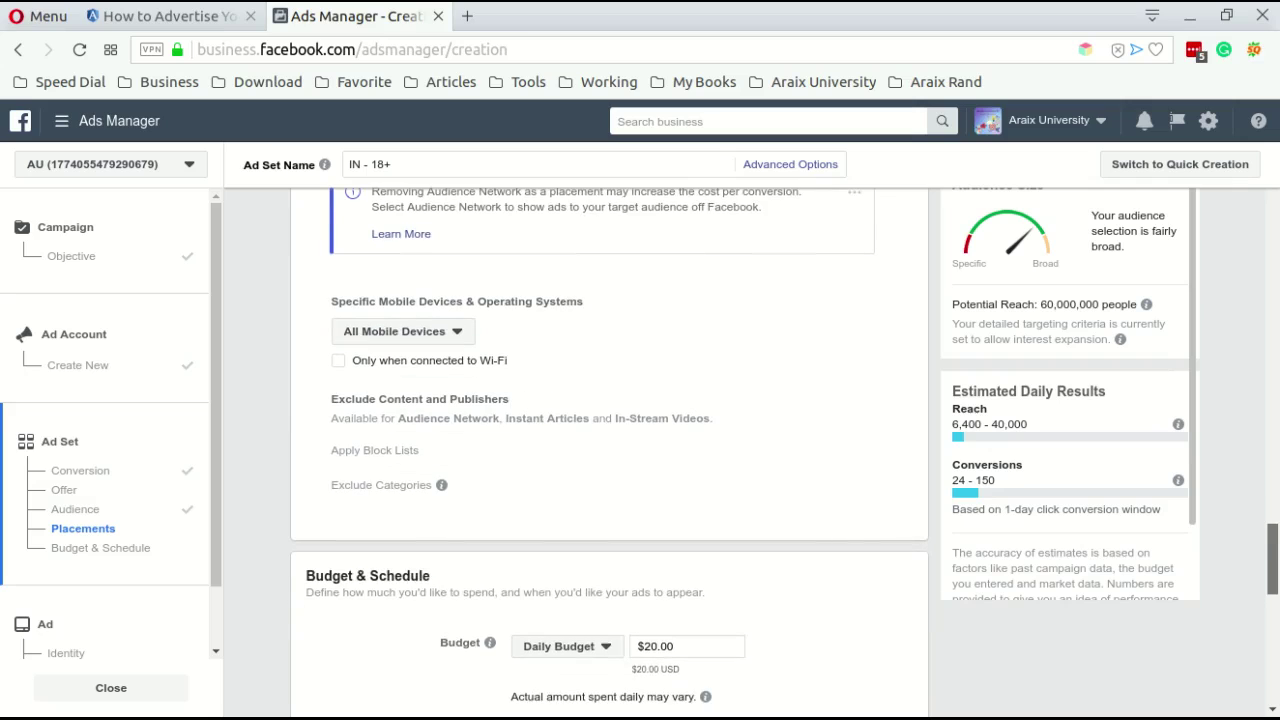
click(424, 340)
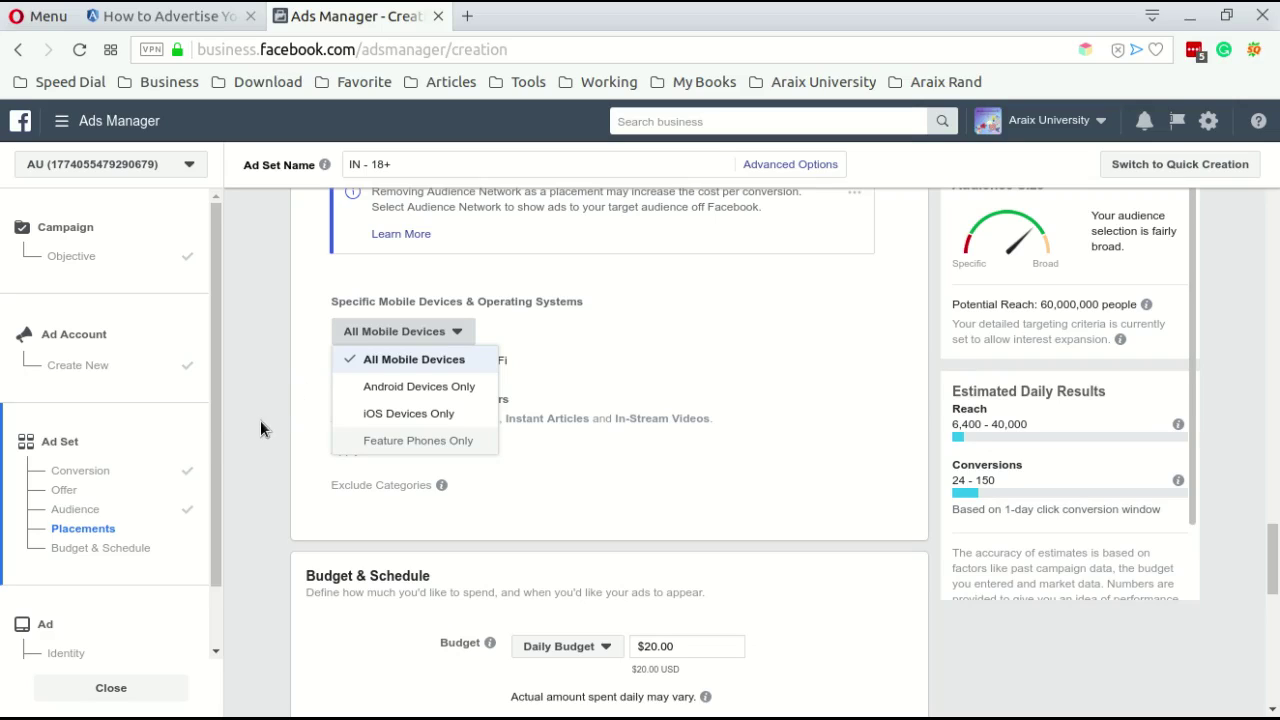
click(400, 331)
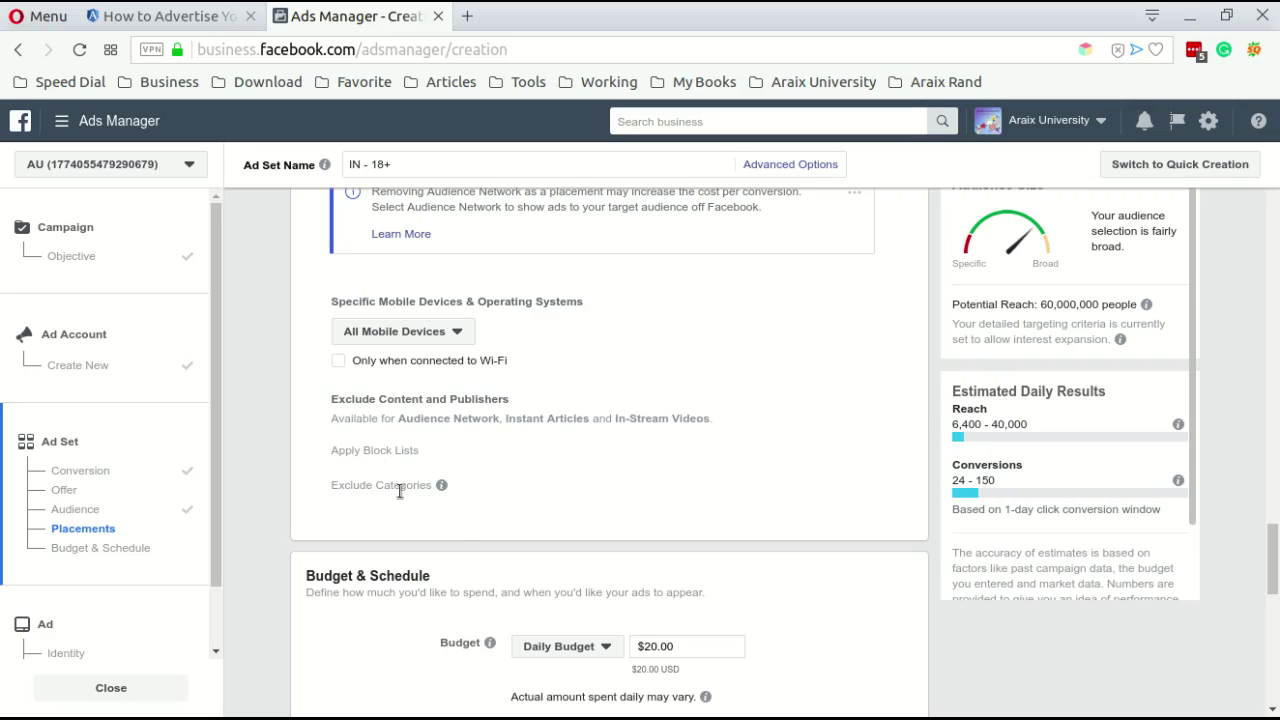
- Try the start and end date schedule for the ad set, and return to running it continuously starting today
scroll(400, 489, down, 2)
scroll(828, 316, down, 1)
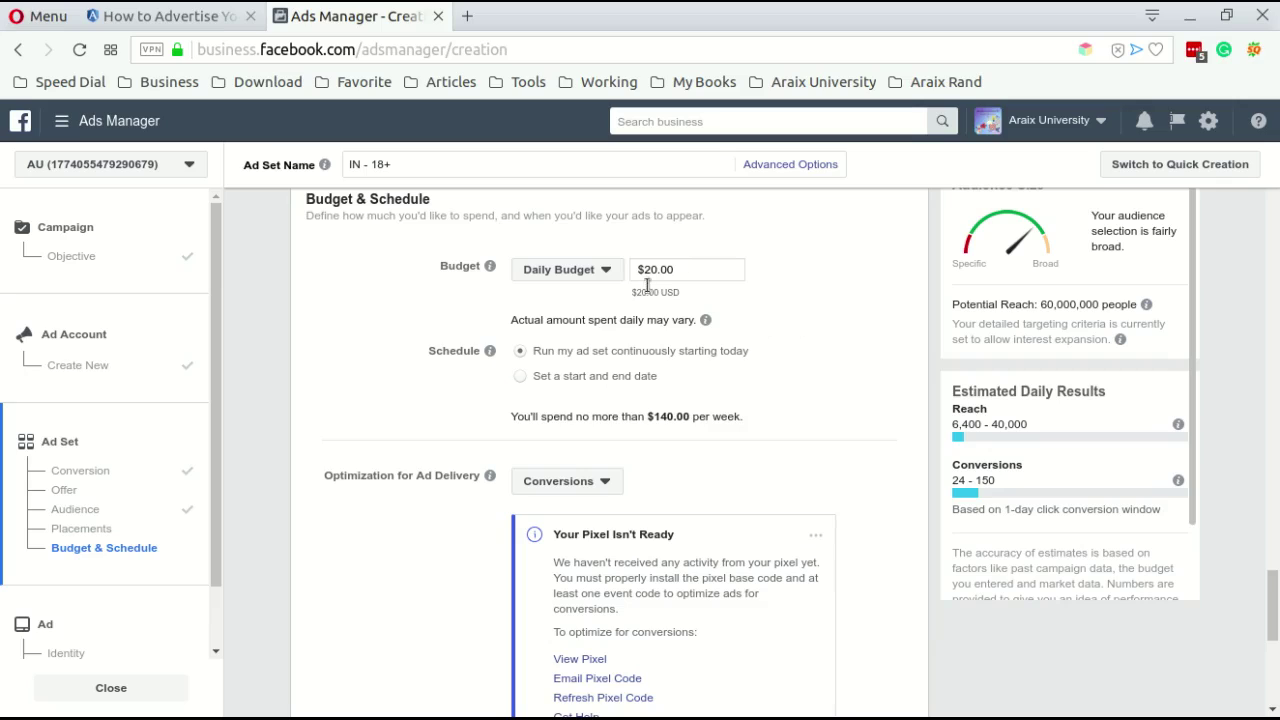
click(707, 266)
click(512, 375)
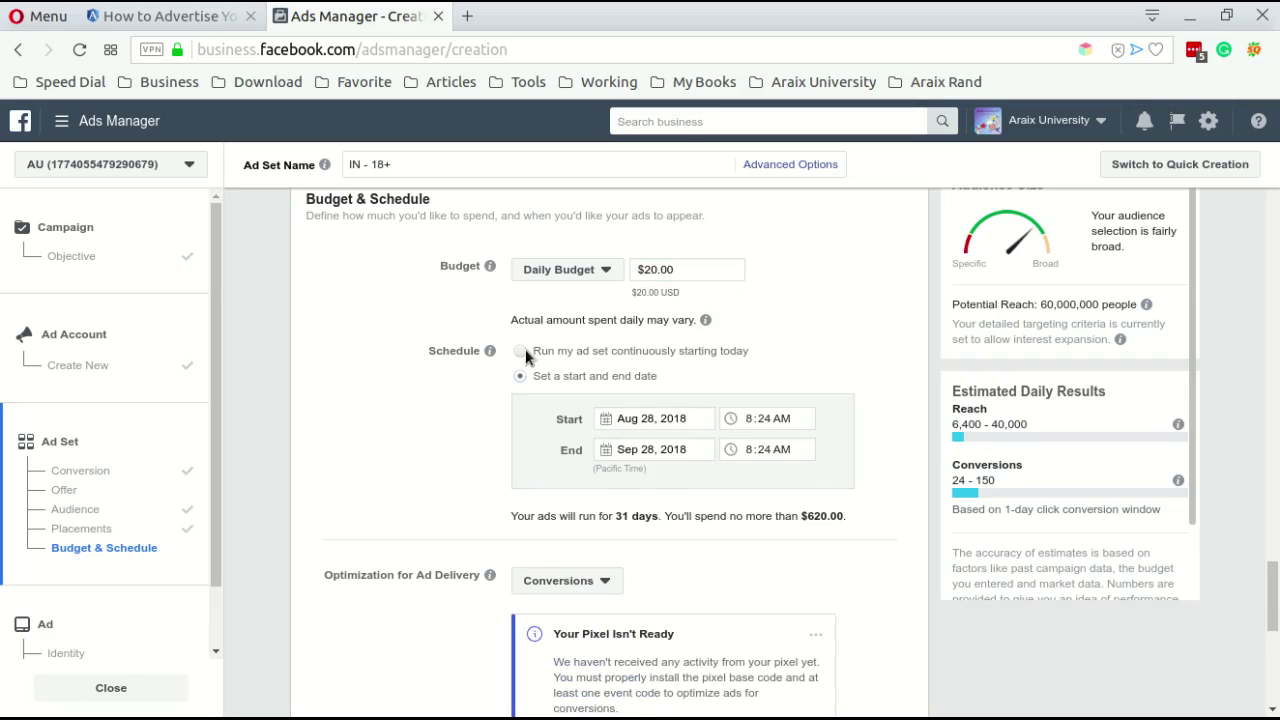
click(522, 351)
- Review the choices for Optimization for Ad Delivery, from Conversions down to Daily Unique Reach
scroll(415, 355, down, 2)
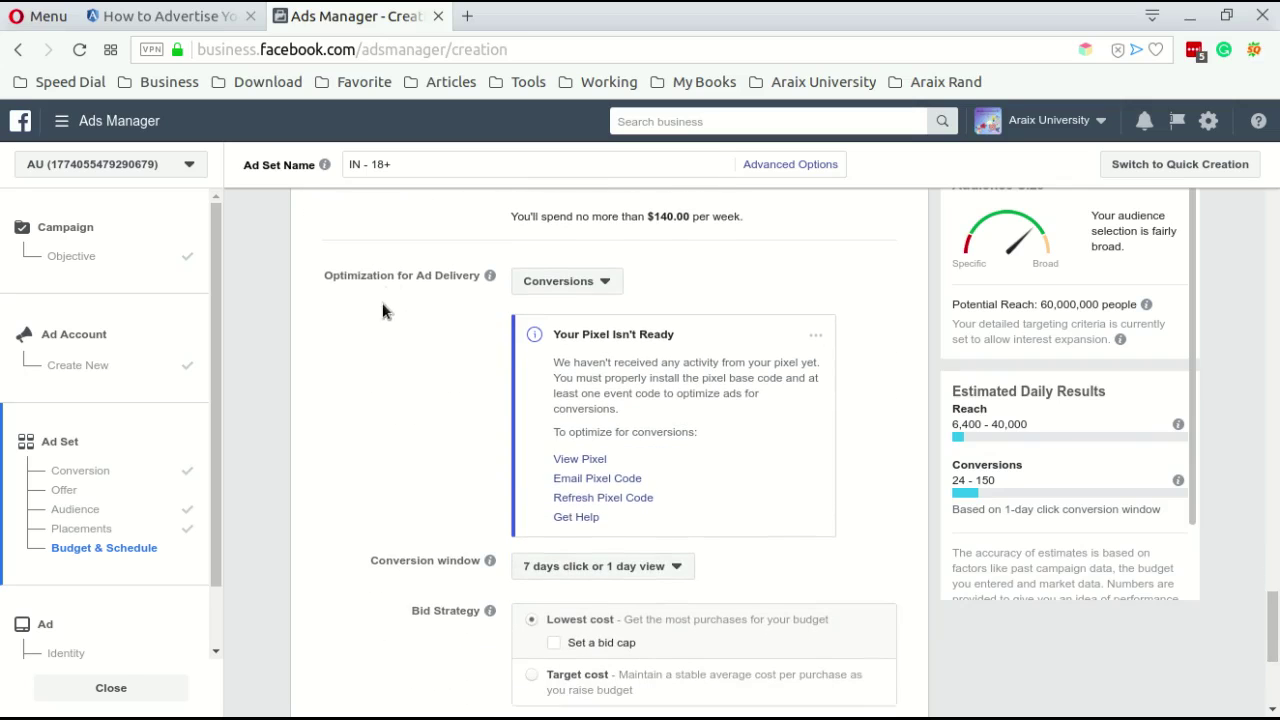
click(549, 283)
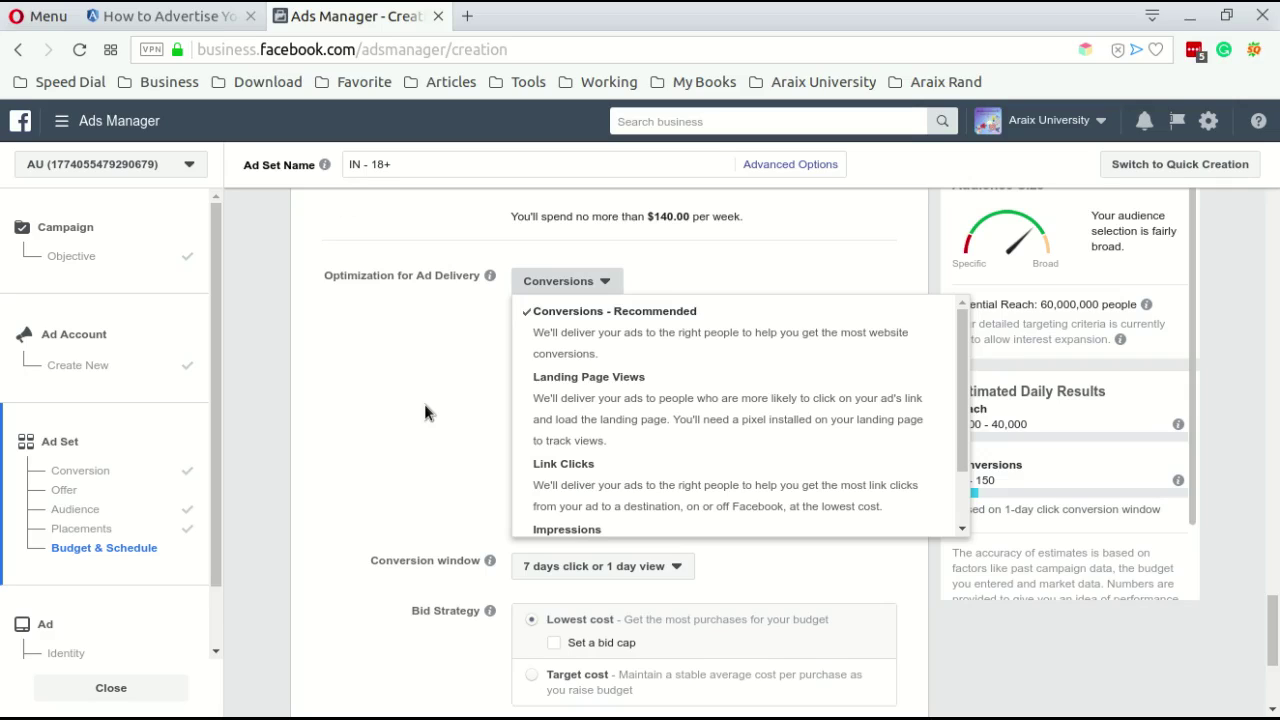
drag(958, 441, 957, 510)
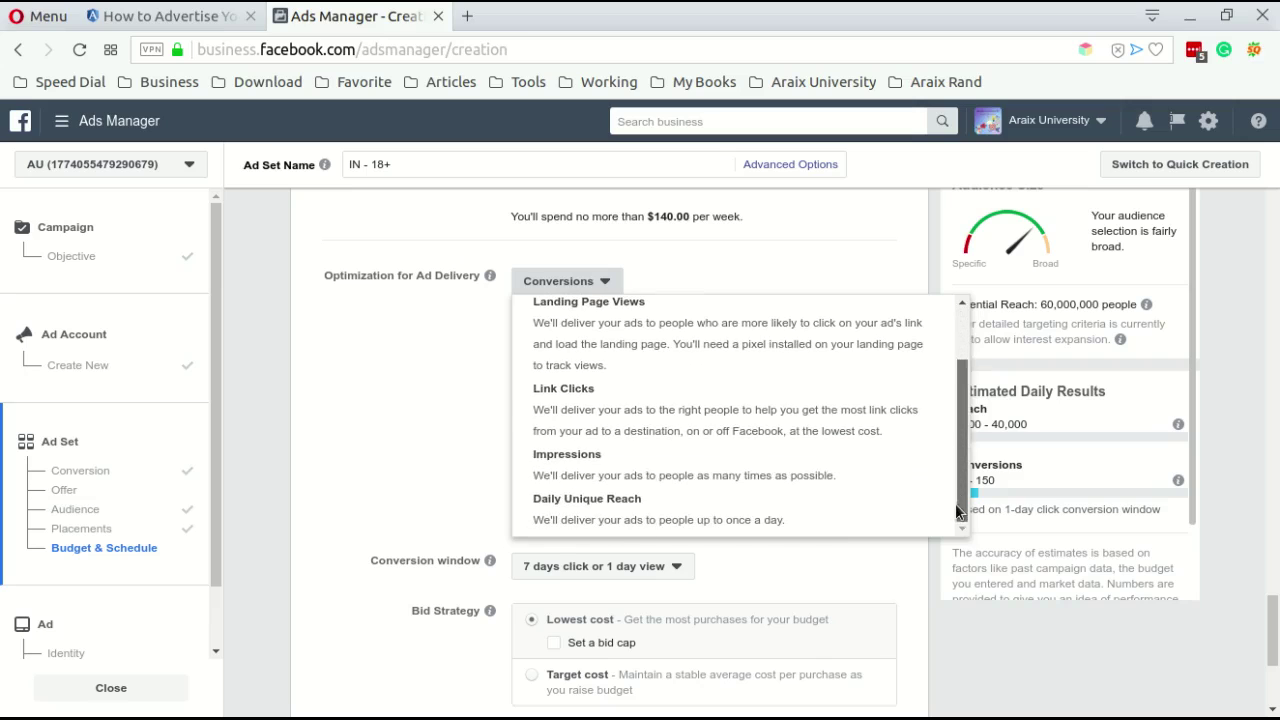
scroll(955, 511, up, 2)
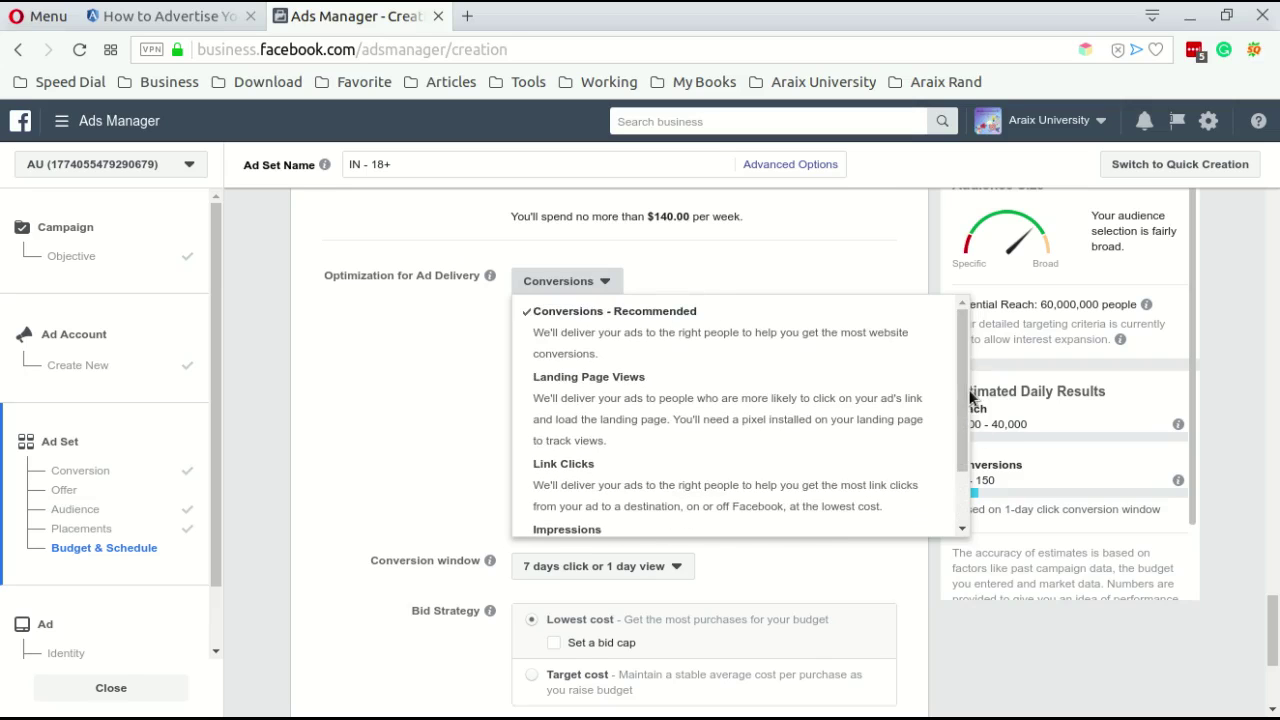
click(390, 383)
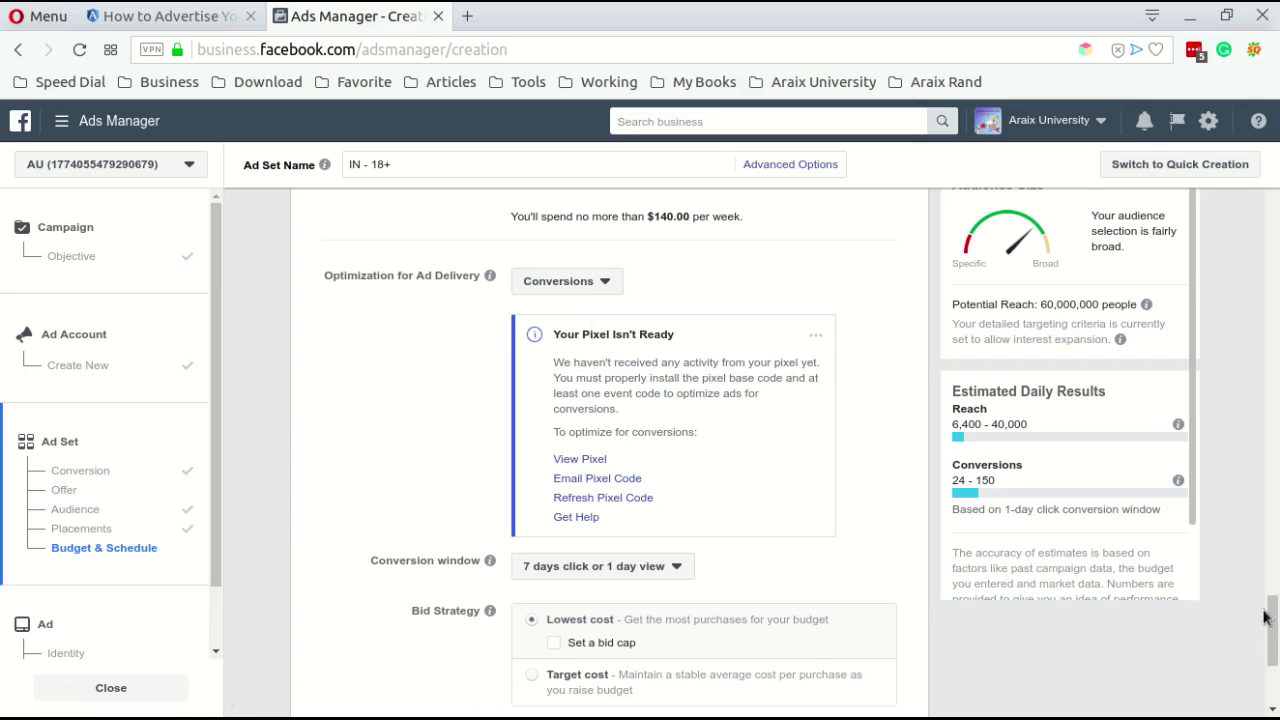
- Examine the conversion window choices and the bid strategy settings, including the bid cap
drag(1268, 610, 1270, 645)
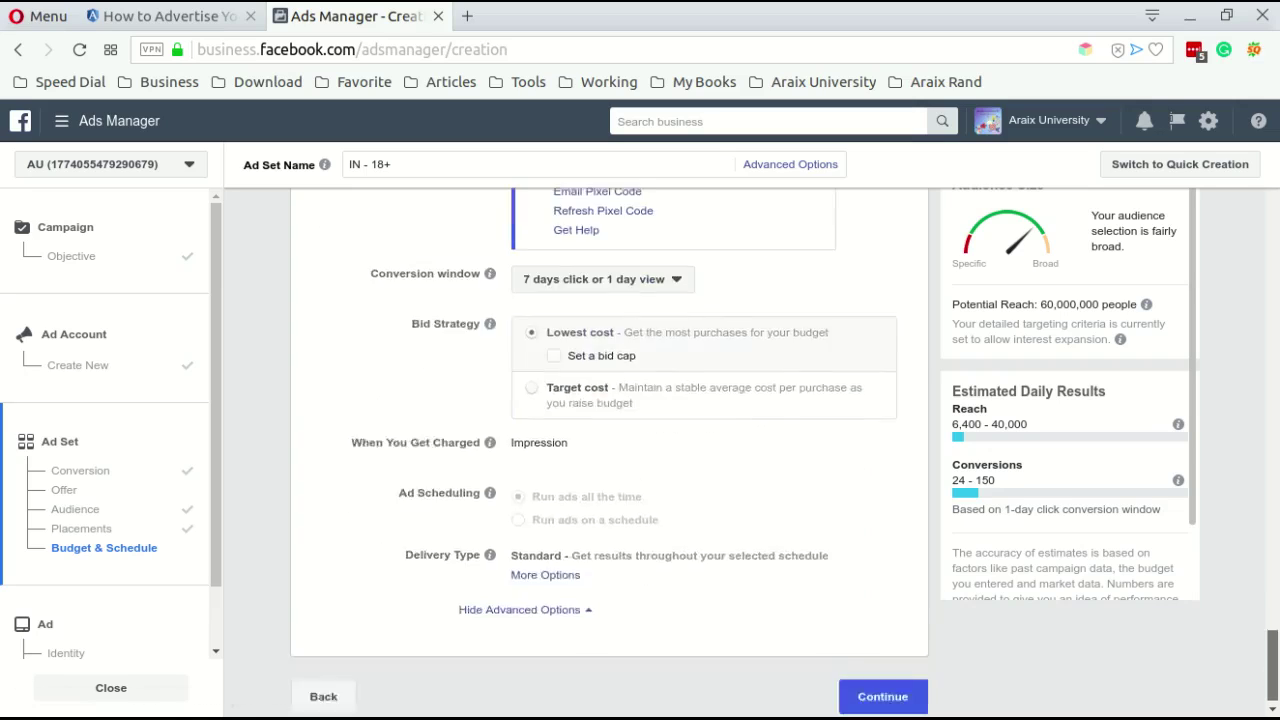
click(603, 280)
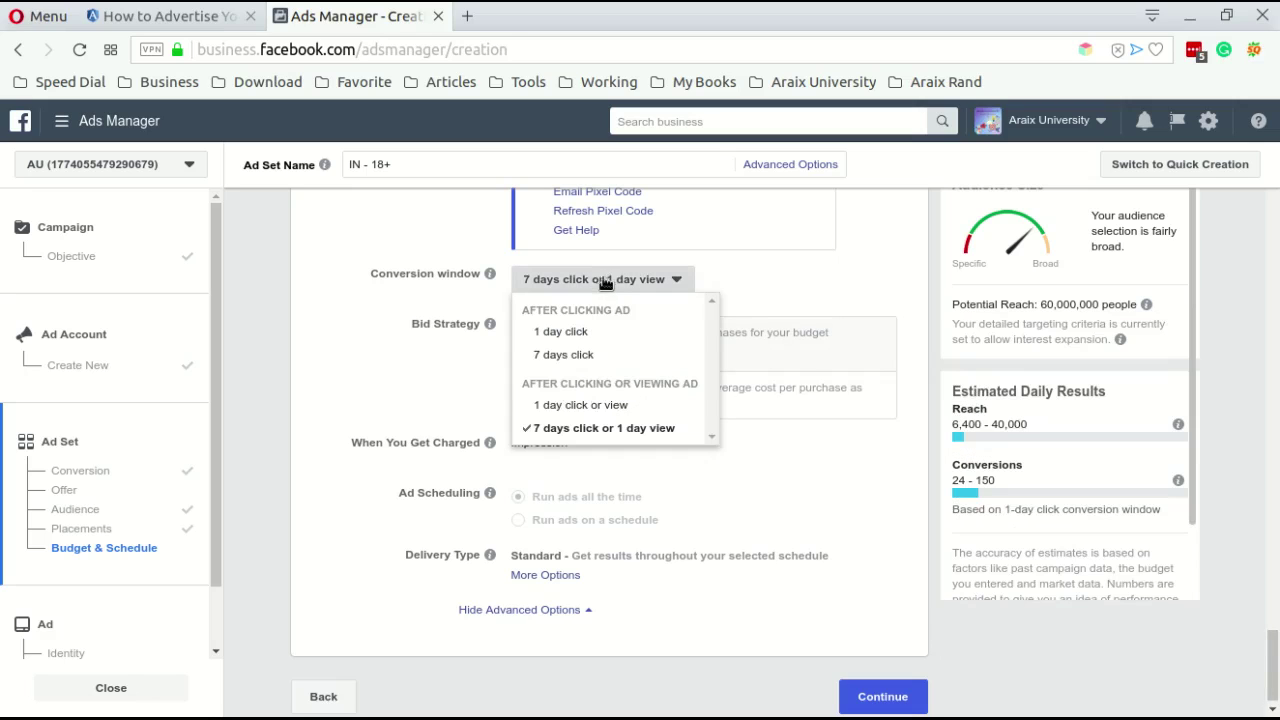
click(329, 361)
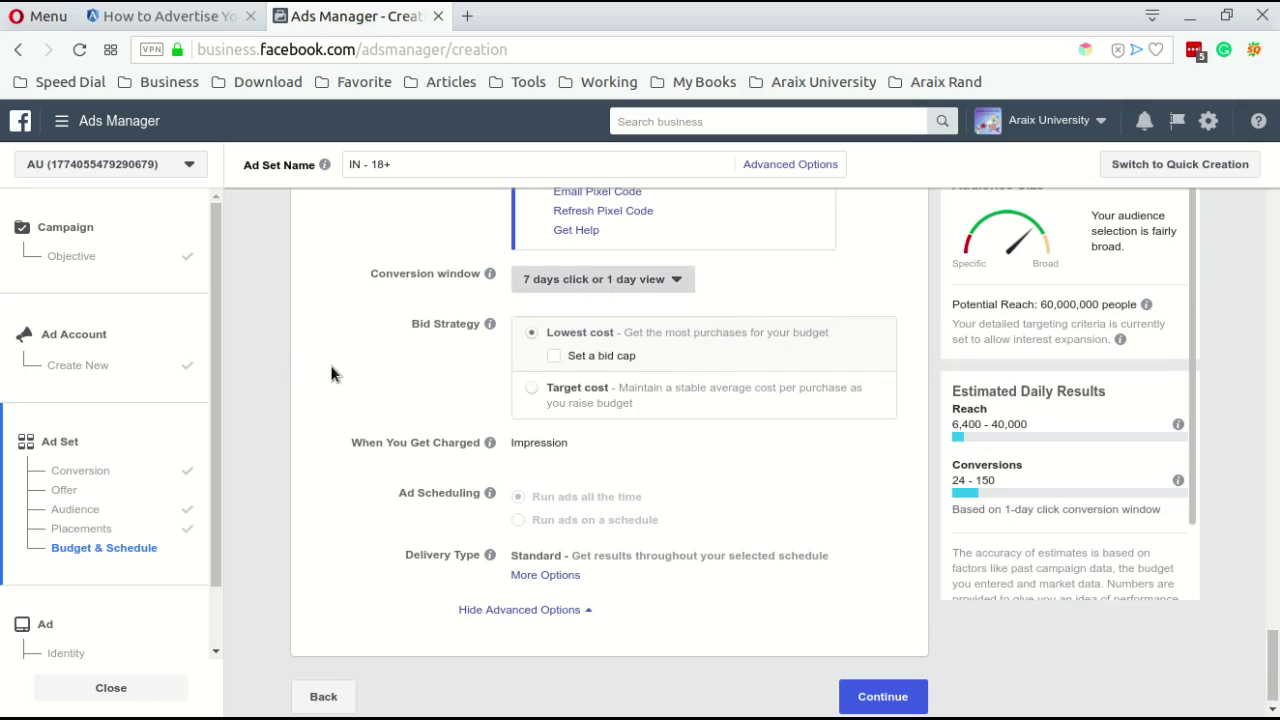
click(570, 355)
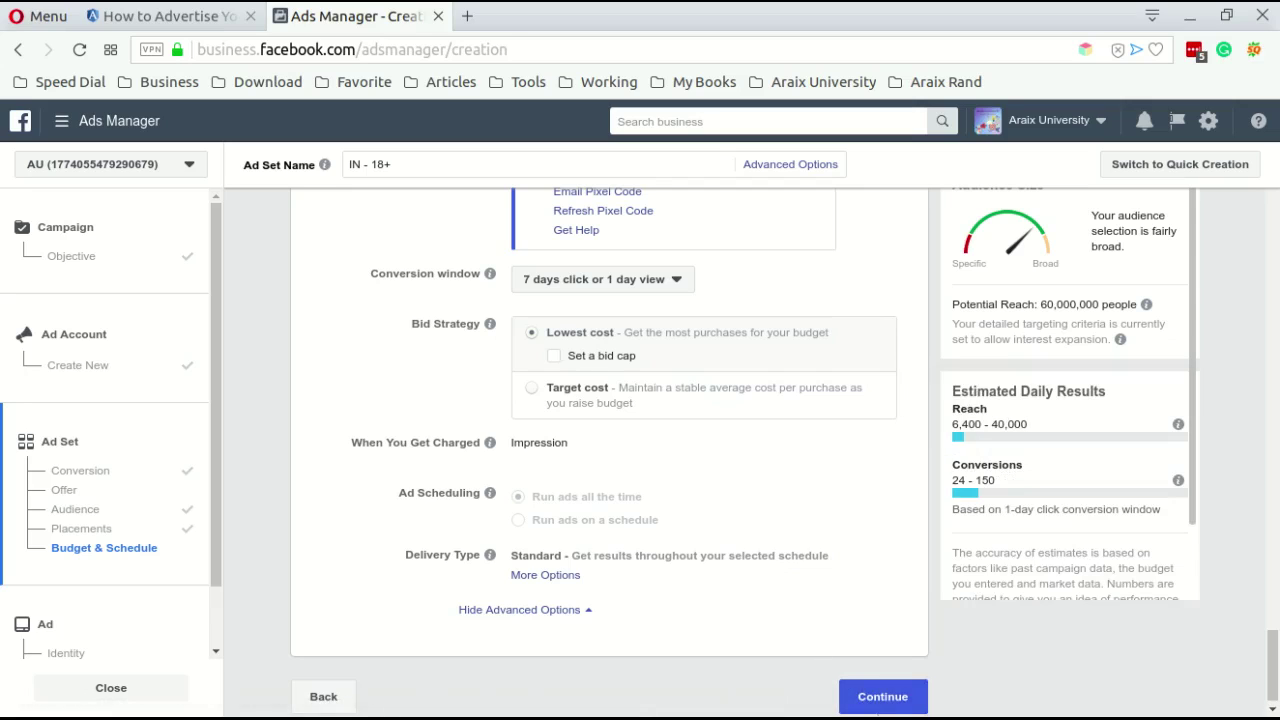
- Continue to the ad setup and choose the connected Instagram account to represent the business
click(882, 703)
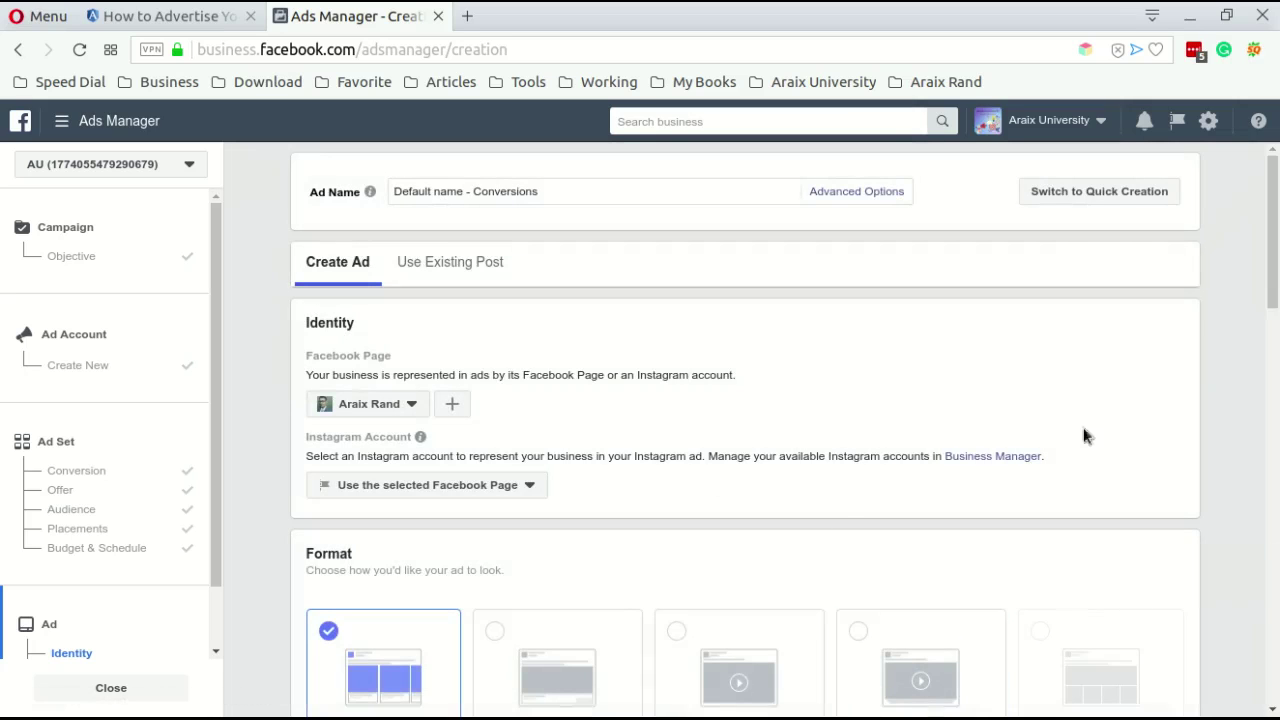
mouse_move(1270, 300)
mouse_down()
mouse_move(1270, 357)
mouse_move(1270, 310)
mouse_up()
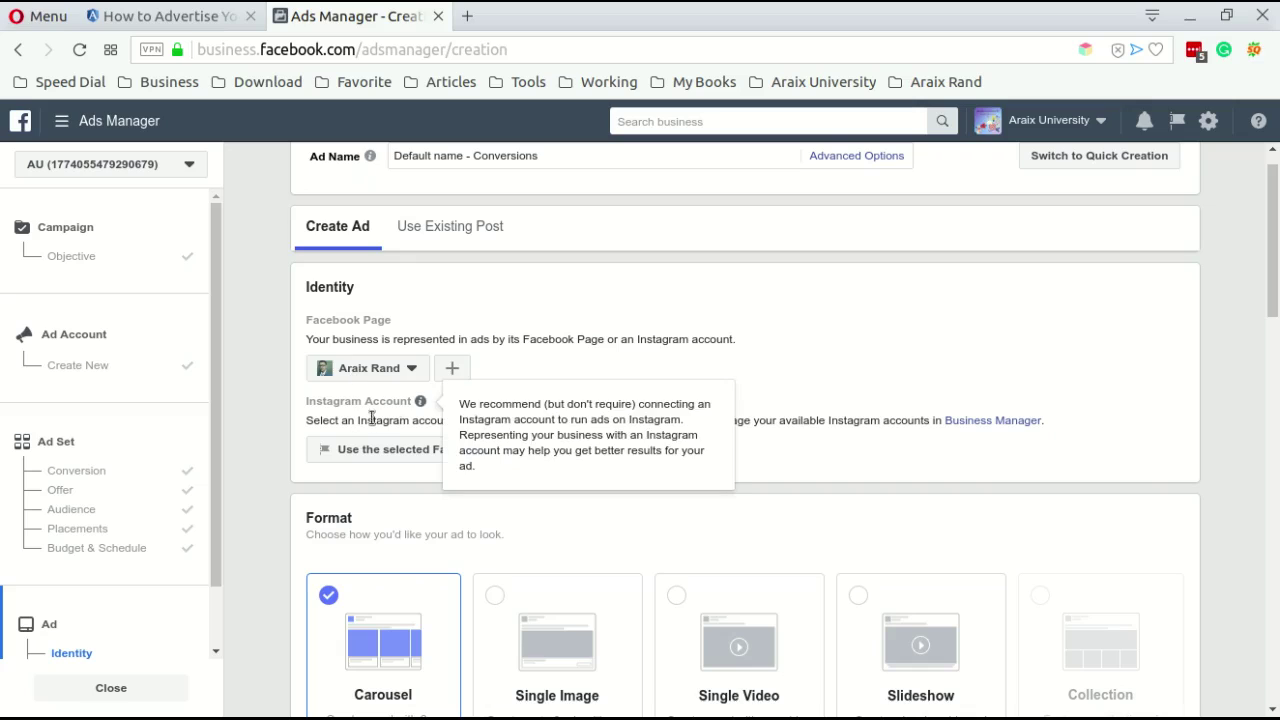
click(365, 460)
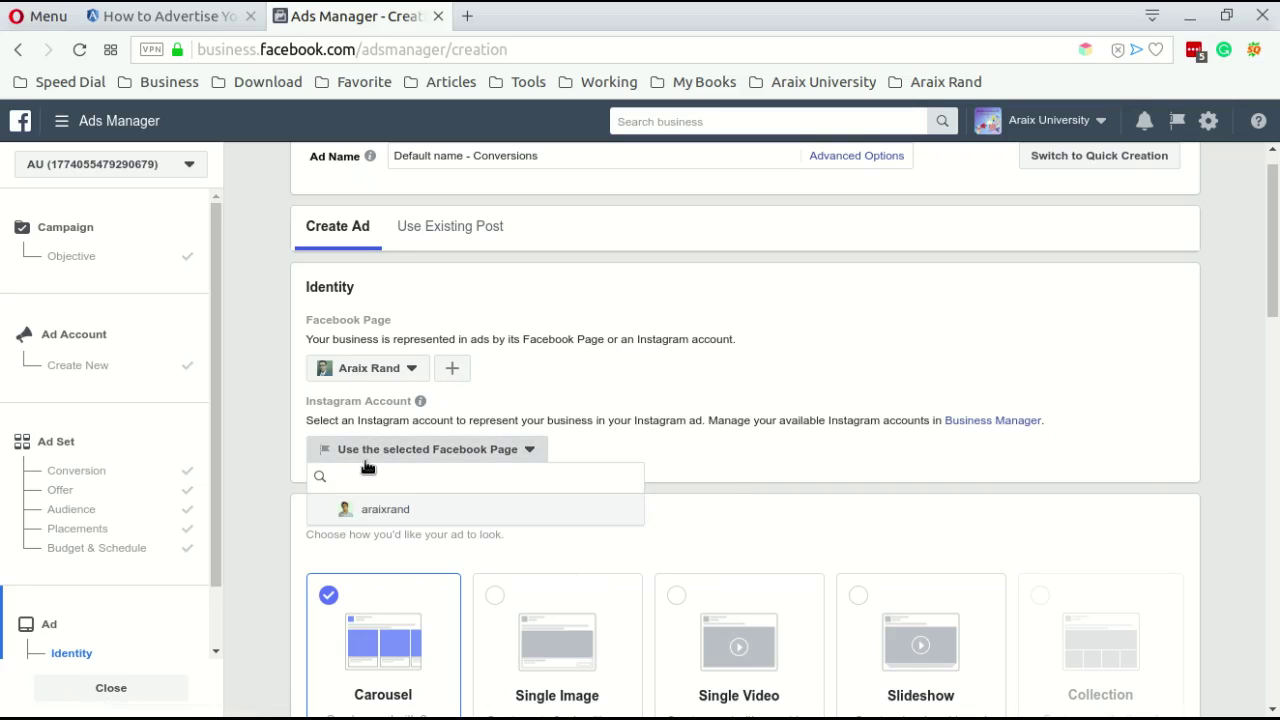
click(367, 512)
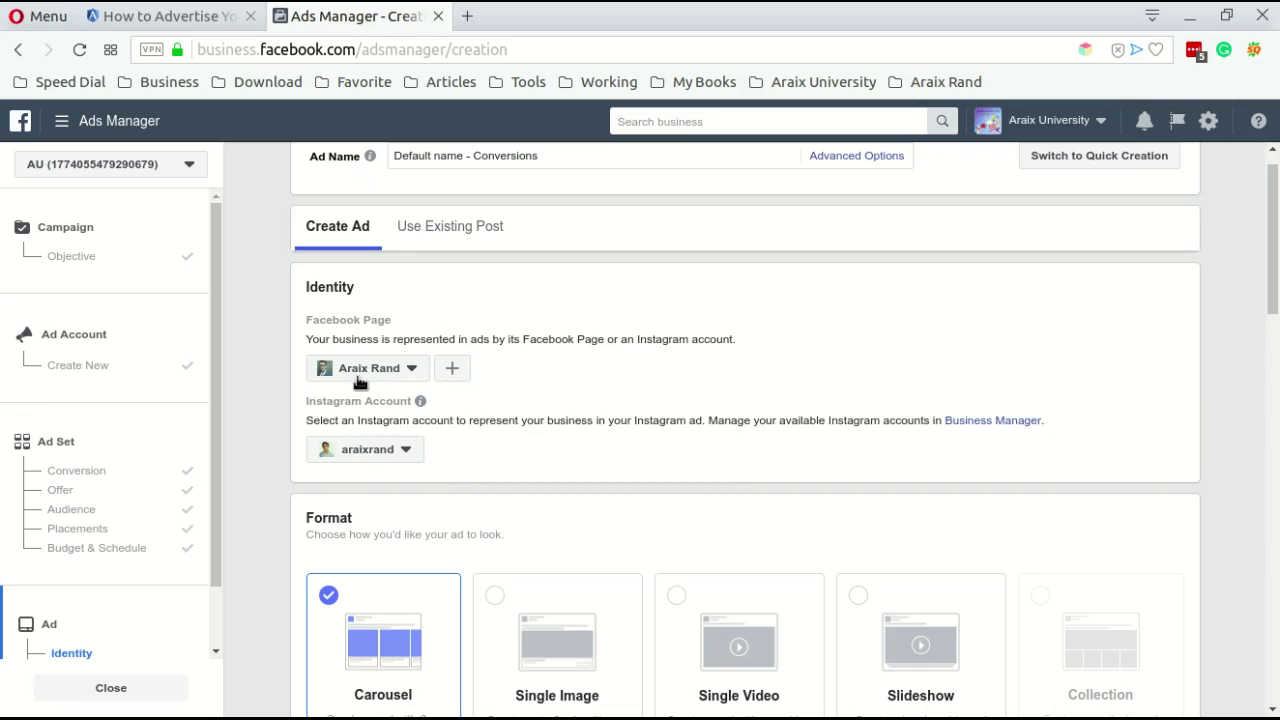
- Choose Single Image as the ad format and bring up the ad's image settings
scroll(745, 430, down, 3)
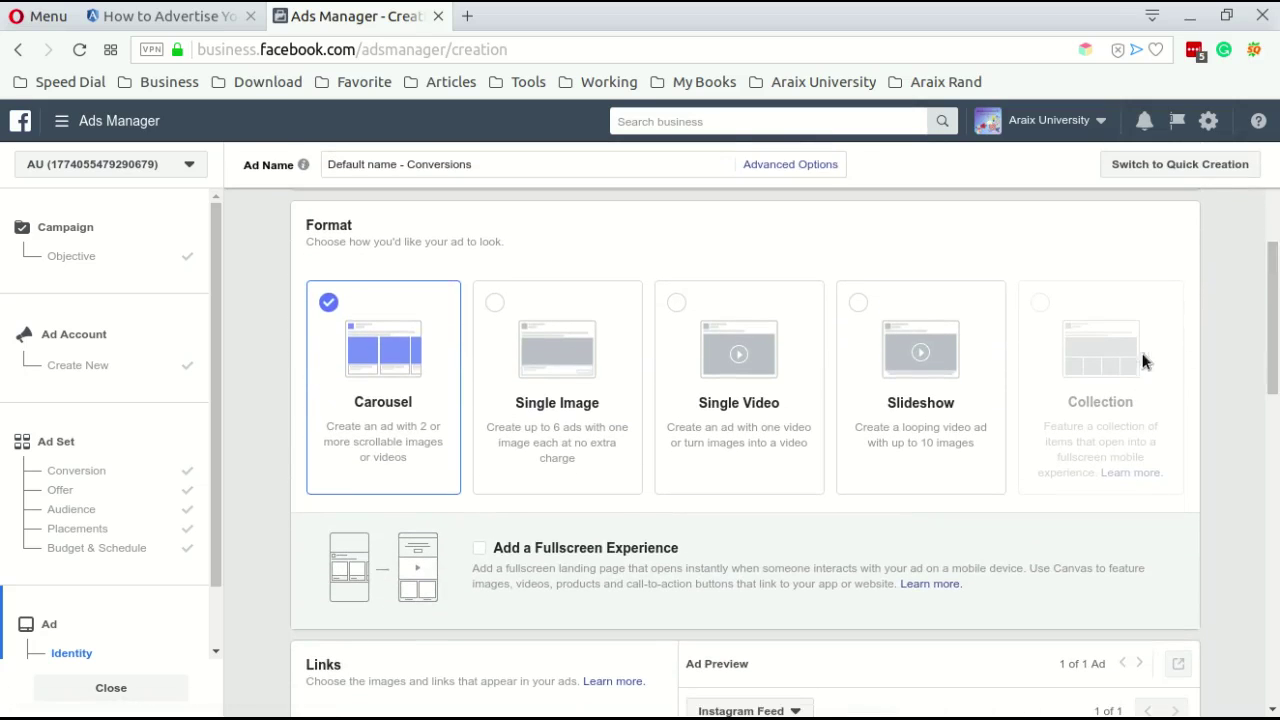
click(552, 367)
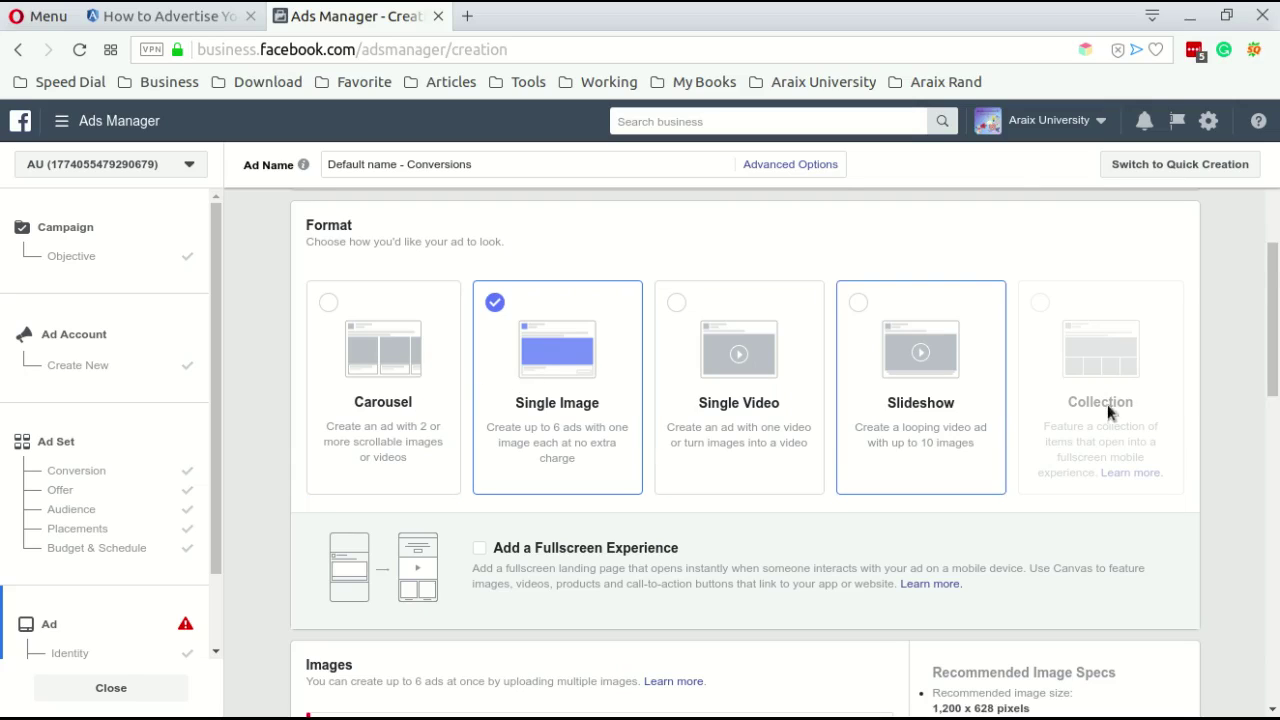
mouse_move(1105, 408)
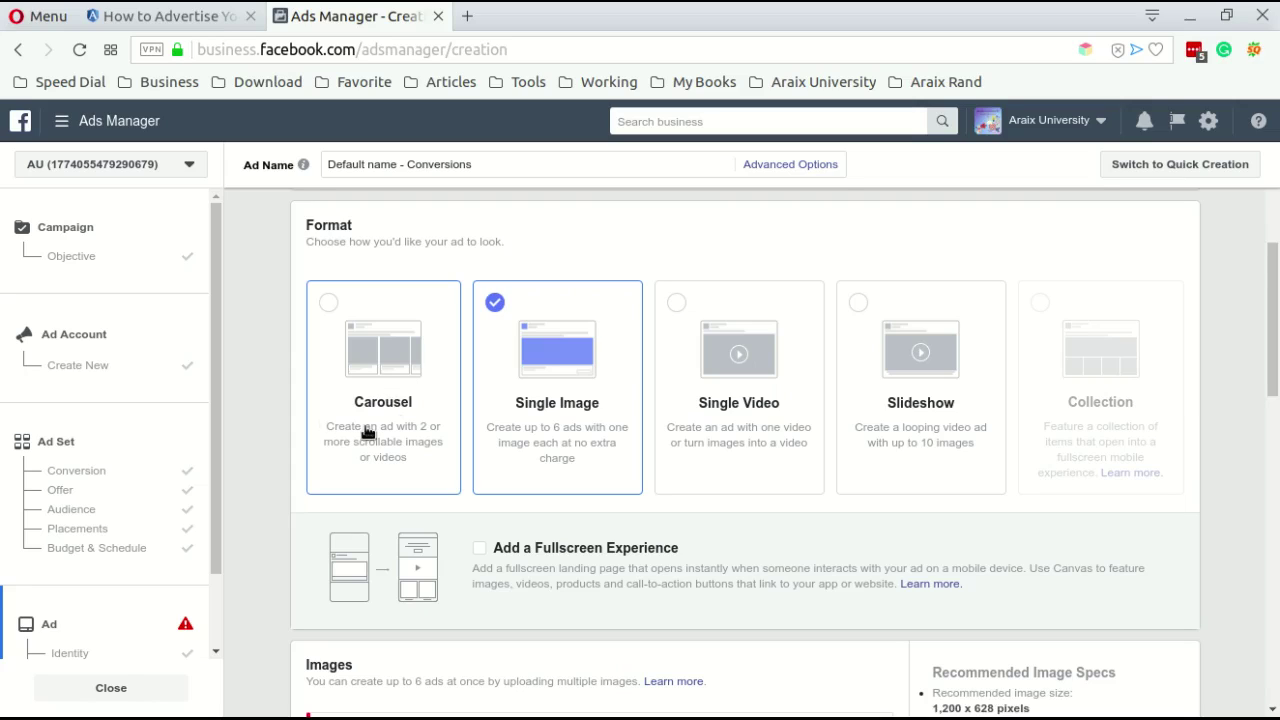
scroll(1270, 320, down, 5)
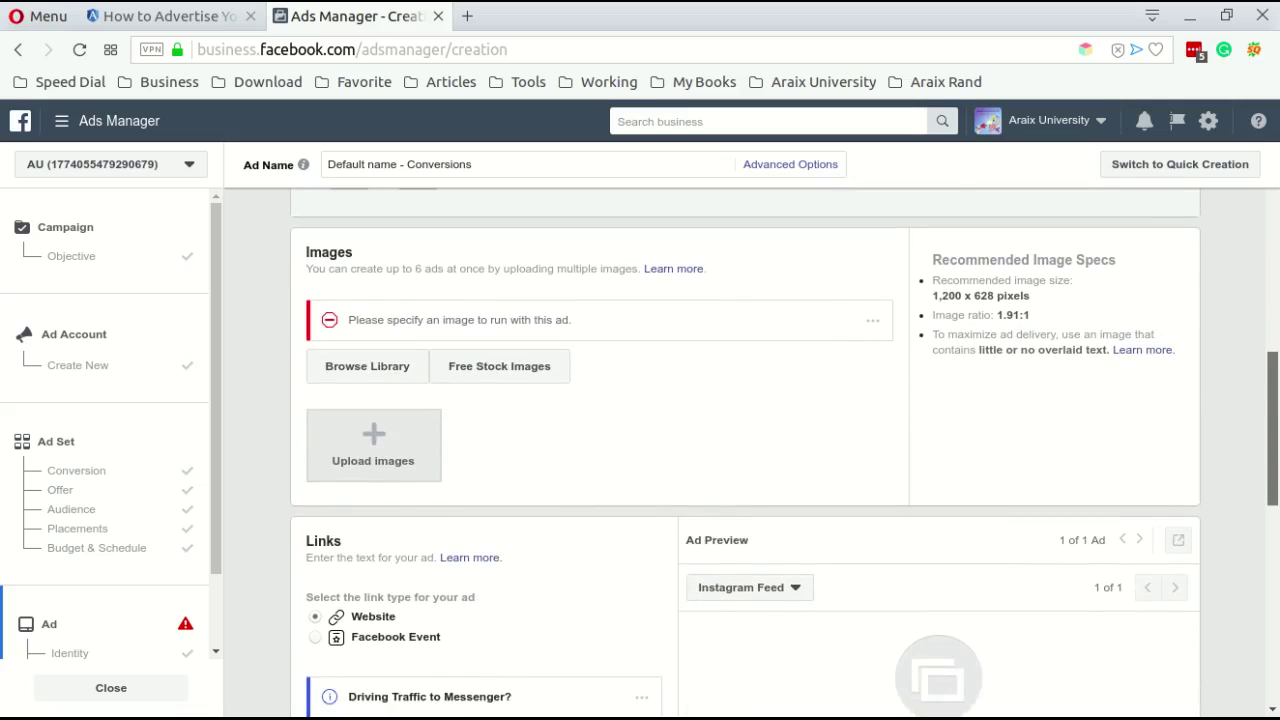
scroll(740, 450, down, 1)
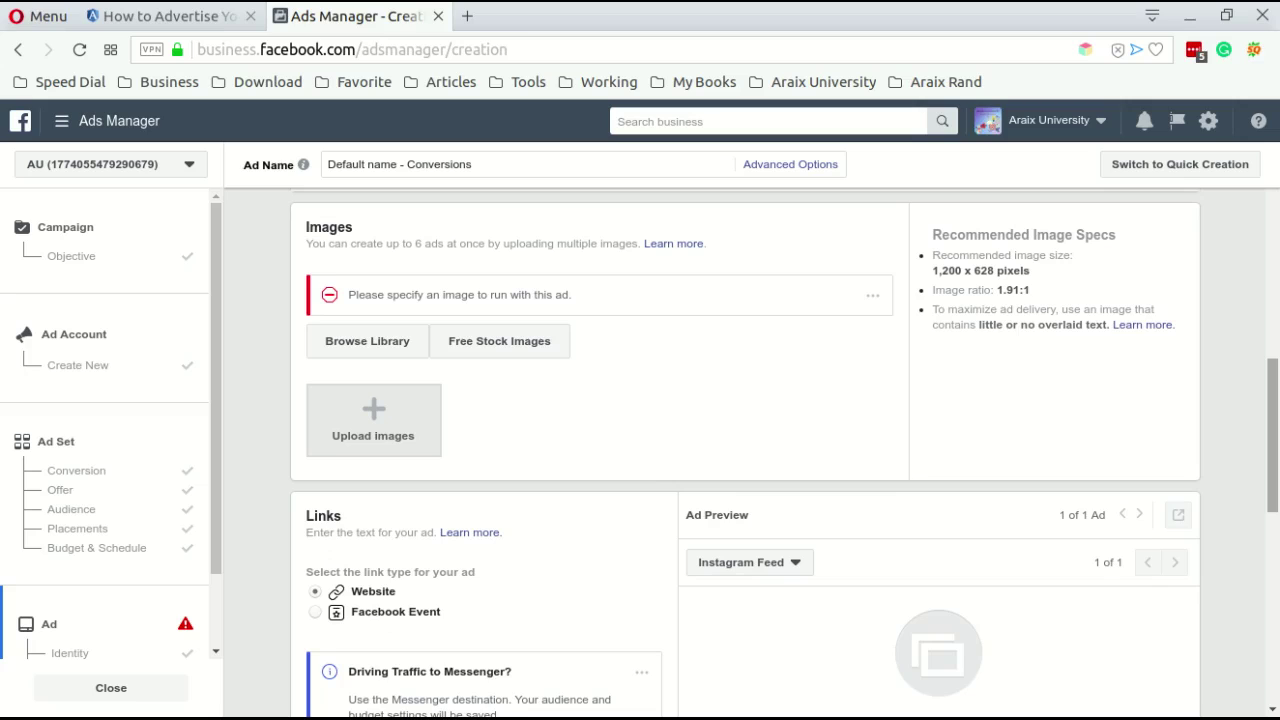
- Review the ad's image requirements and the link type, text and website URL fields
scroll(740, 450, down, 3)
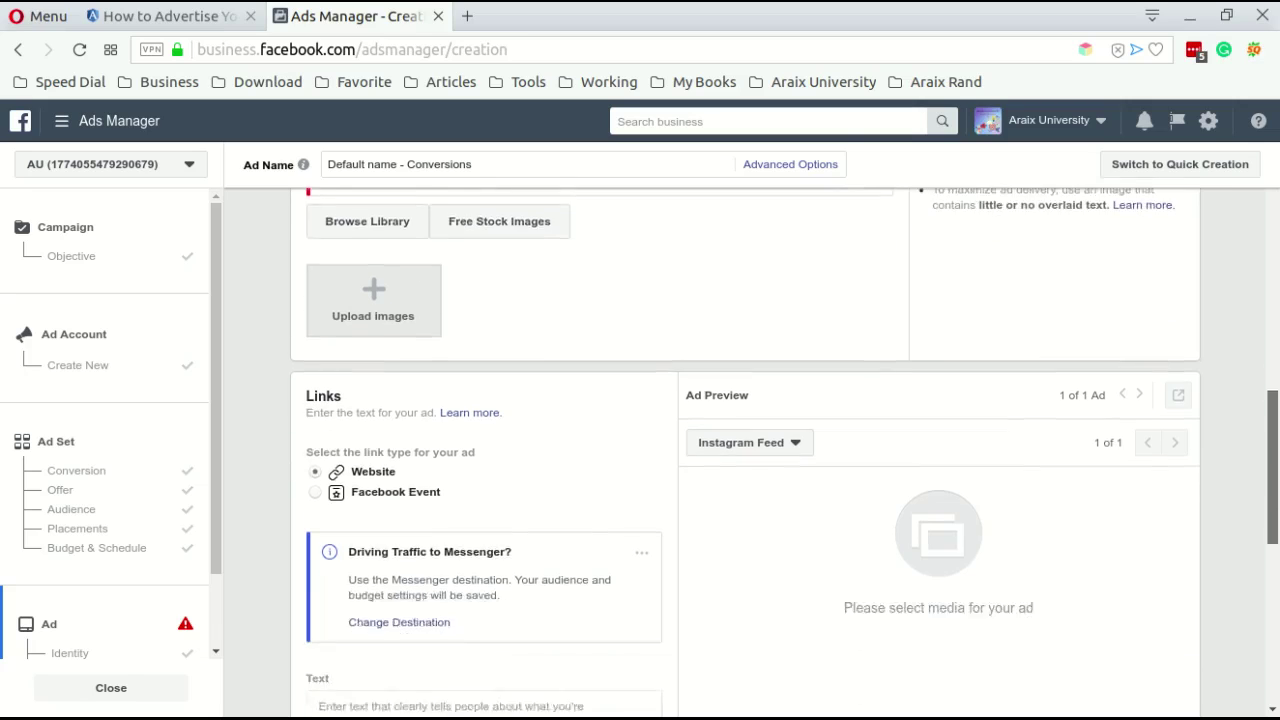
scroll(740, 450, up, 3)
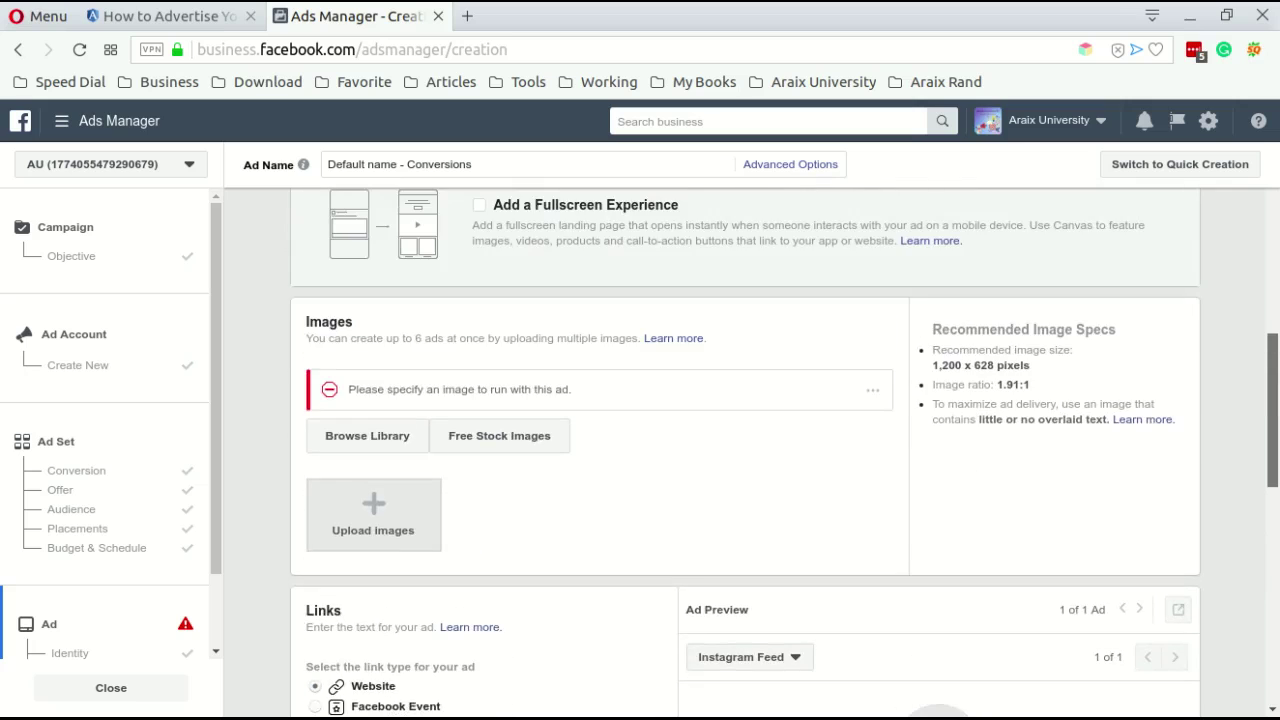
scroll(740, 450, down, 4)
scroll(740, 450, down, 2)
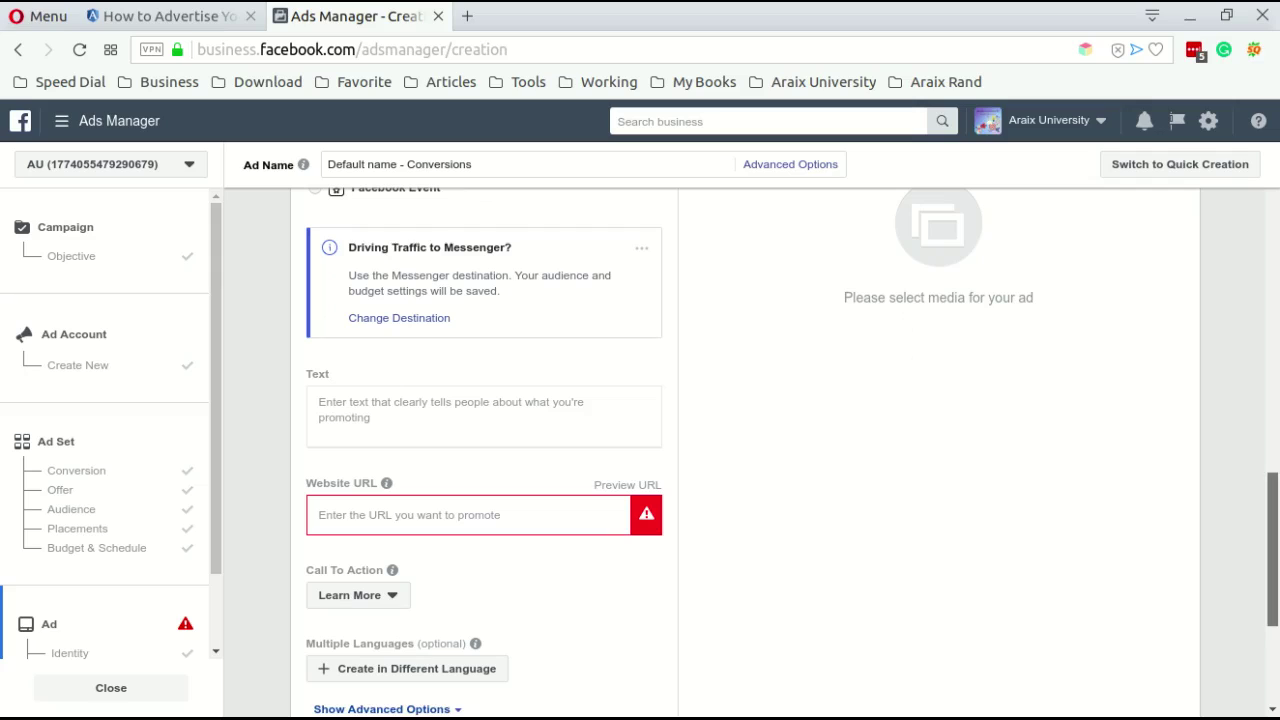
click(409, 515)
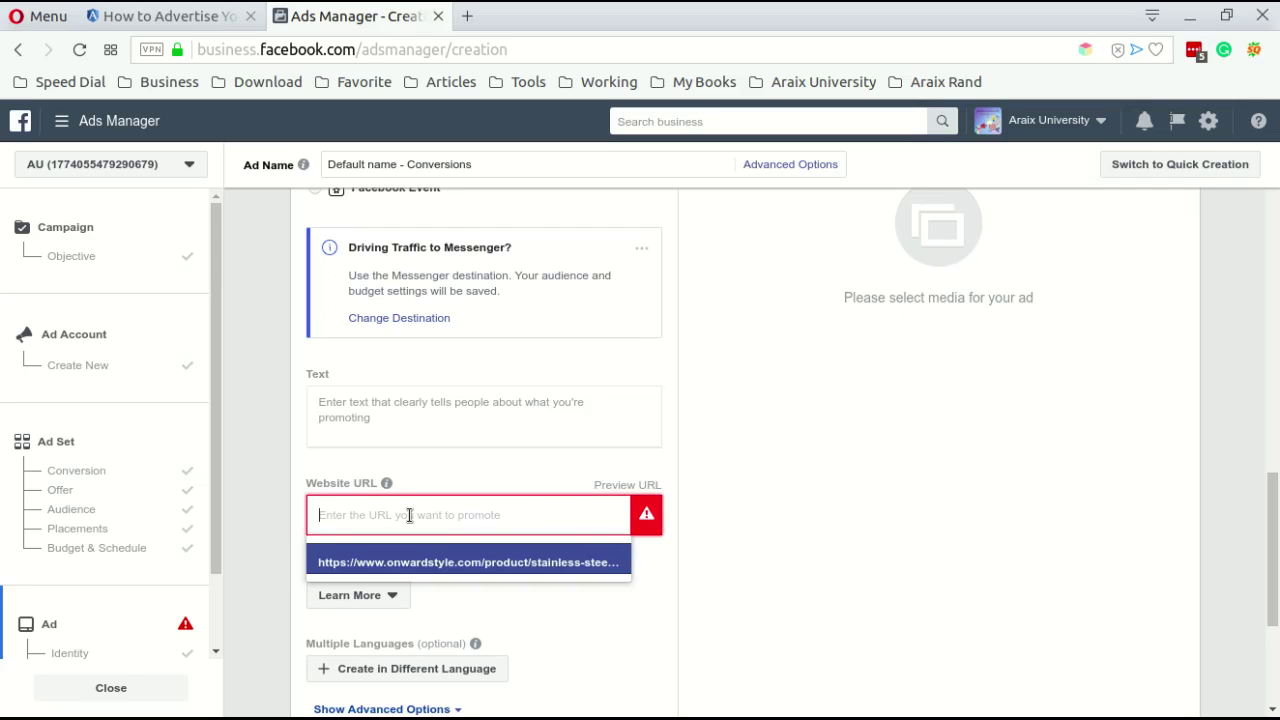
click(421, 429)
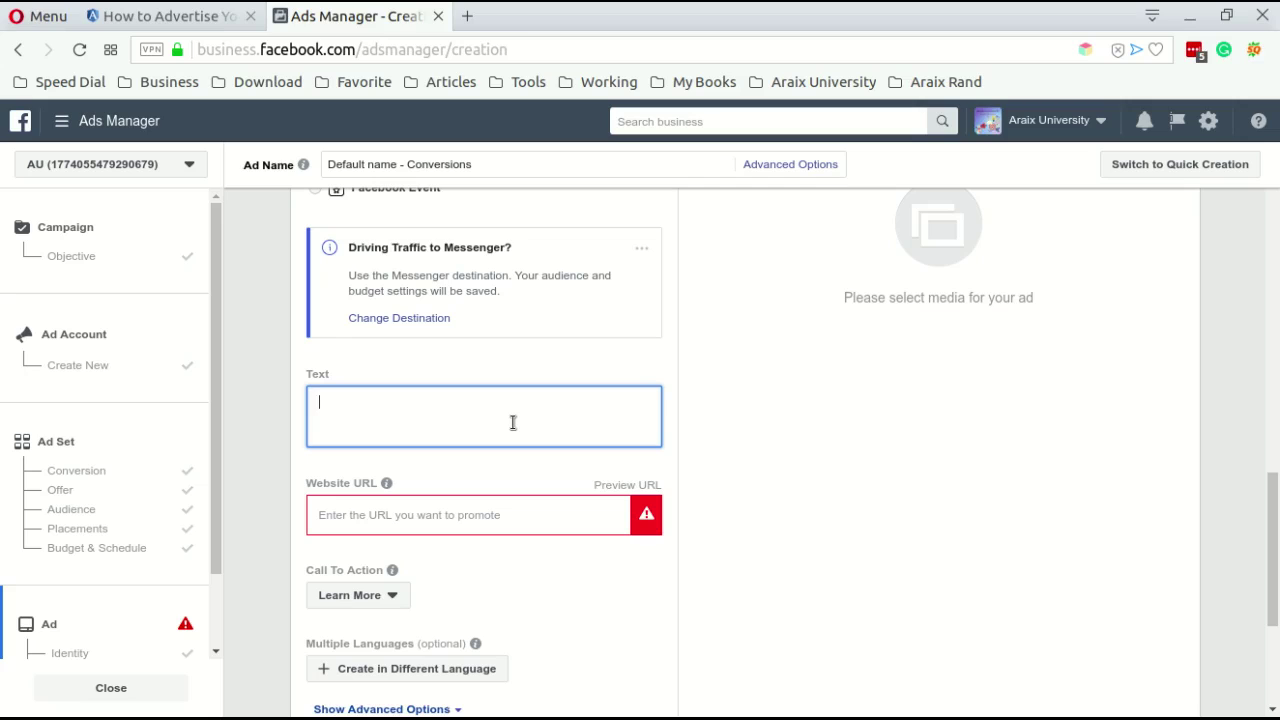
scroll(512, 422, up, 3)
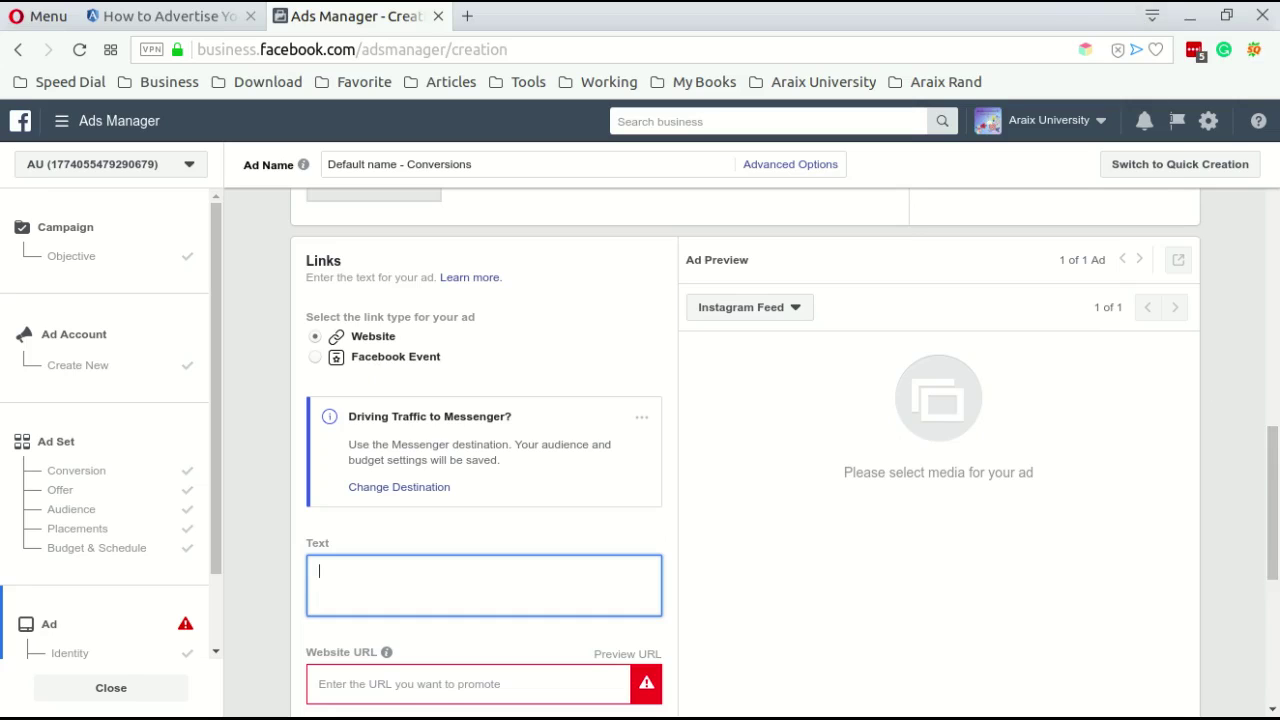
- Switch to Canva's home page, checking the recommended image specs in Ads Manager before returning to Canva
click(1077, 2)
click(1107, 66)
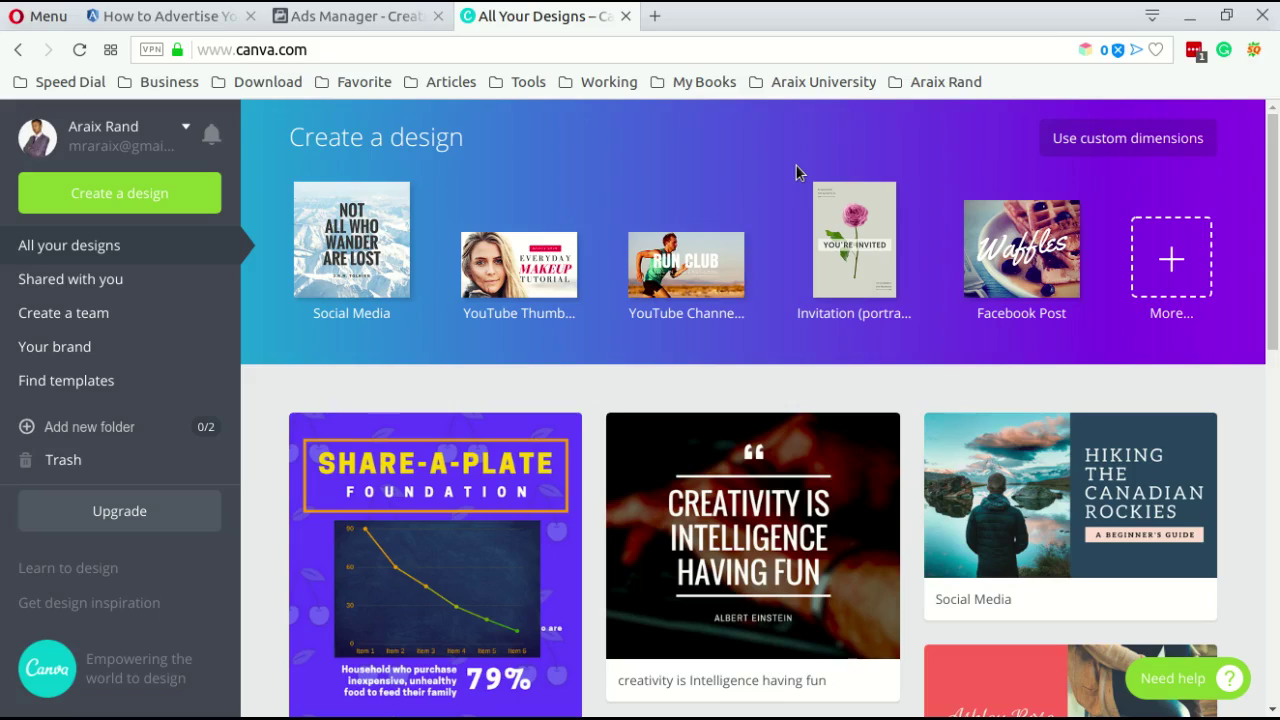
click(338, 52)
click(250, 54)
click(603, 168)
click(345, 16)
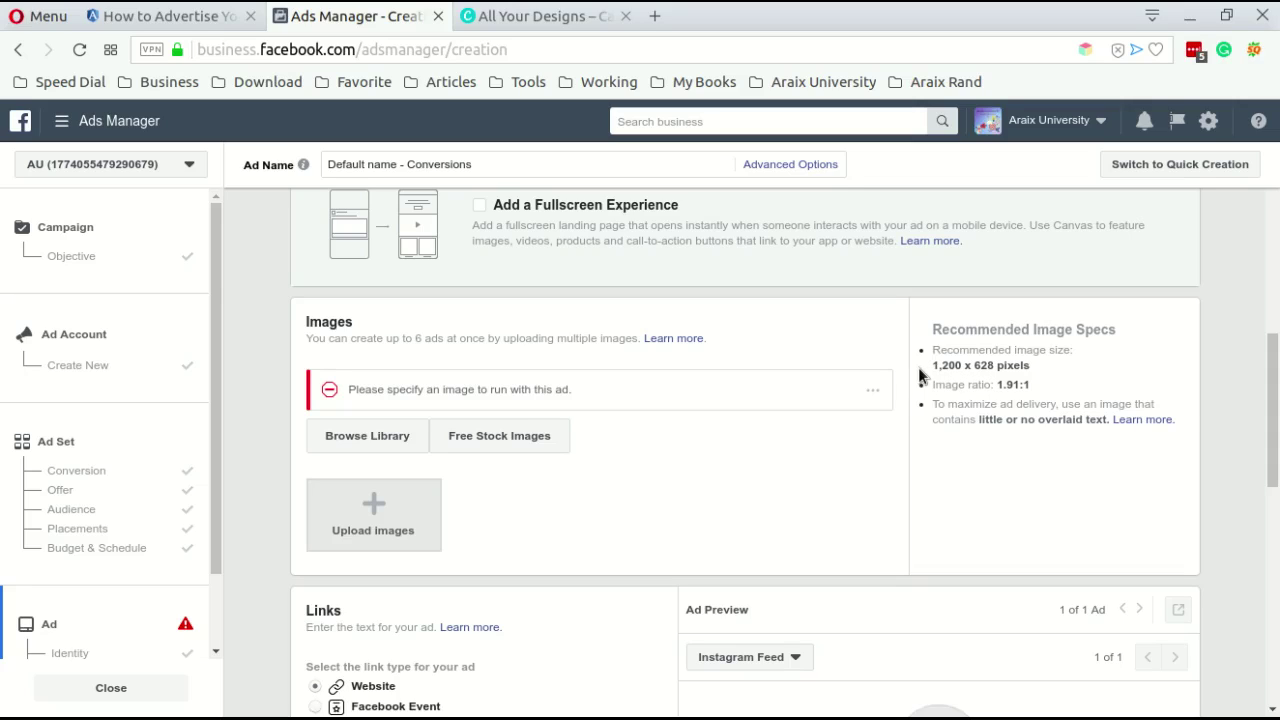
click(547, 17)
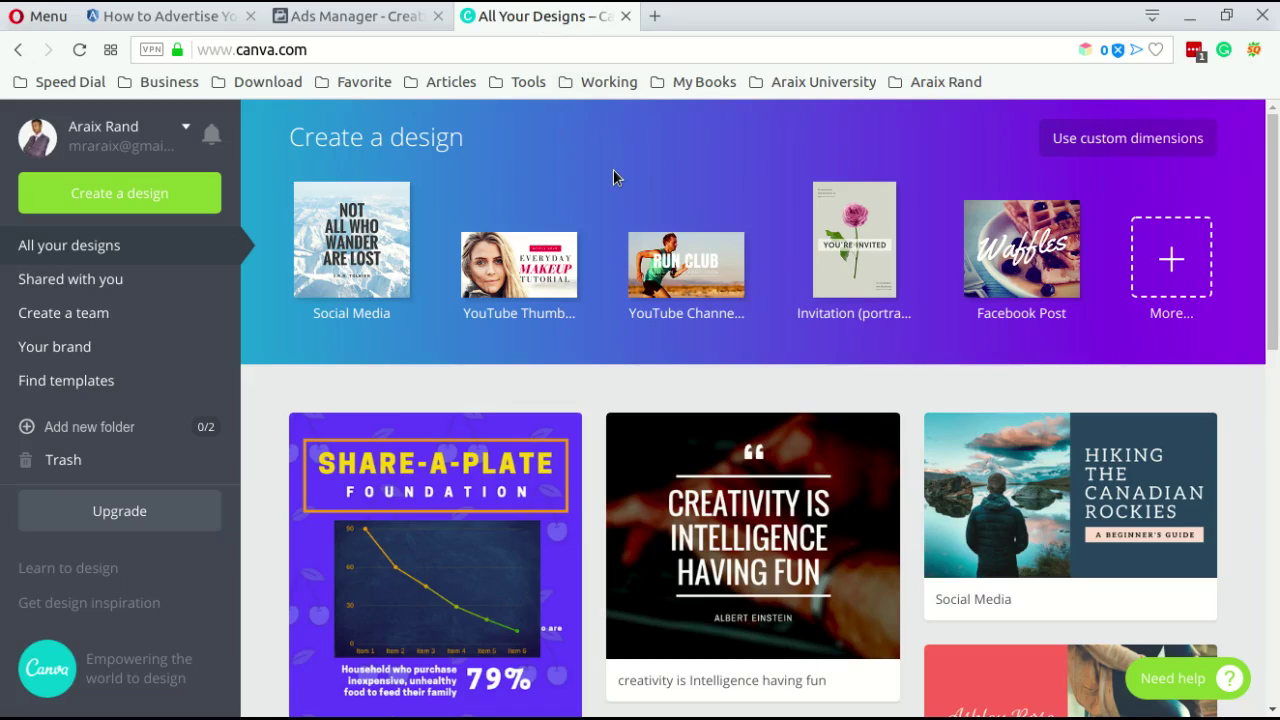
- Create a new Canva design with custom dimensions of 1080 × 1080 px
click(1139, 146)
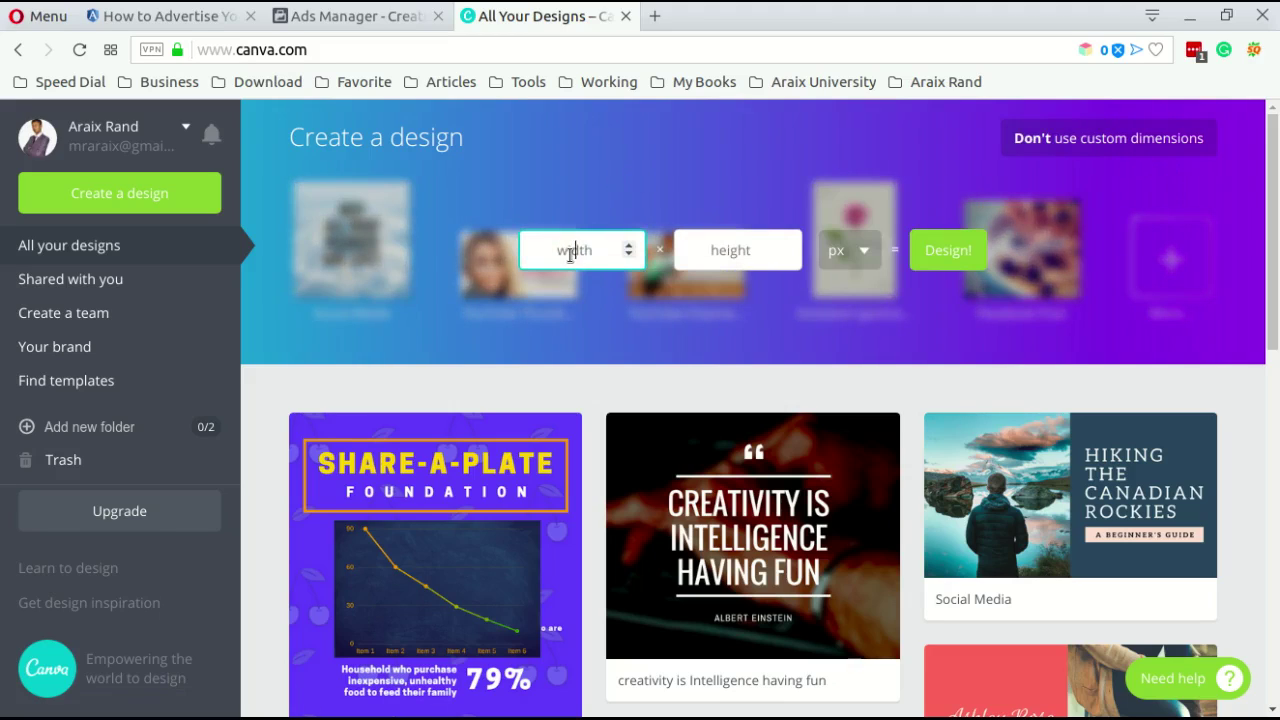
click(571, 251)
text(1080)
key(Tab)
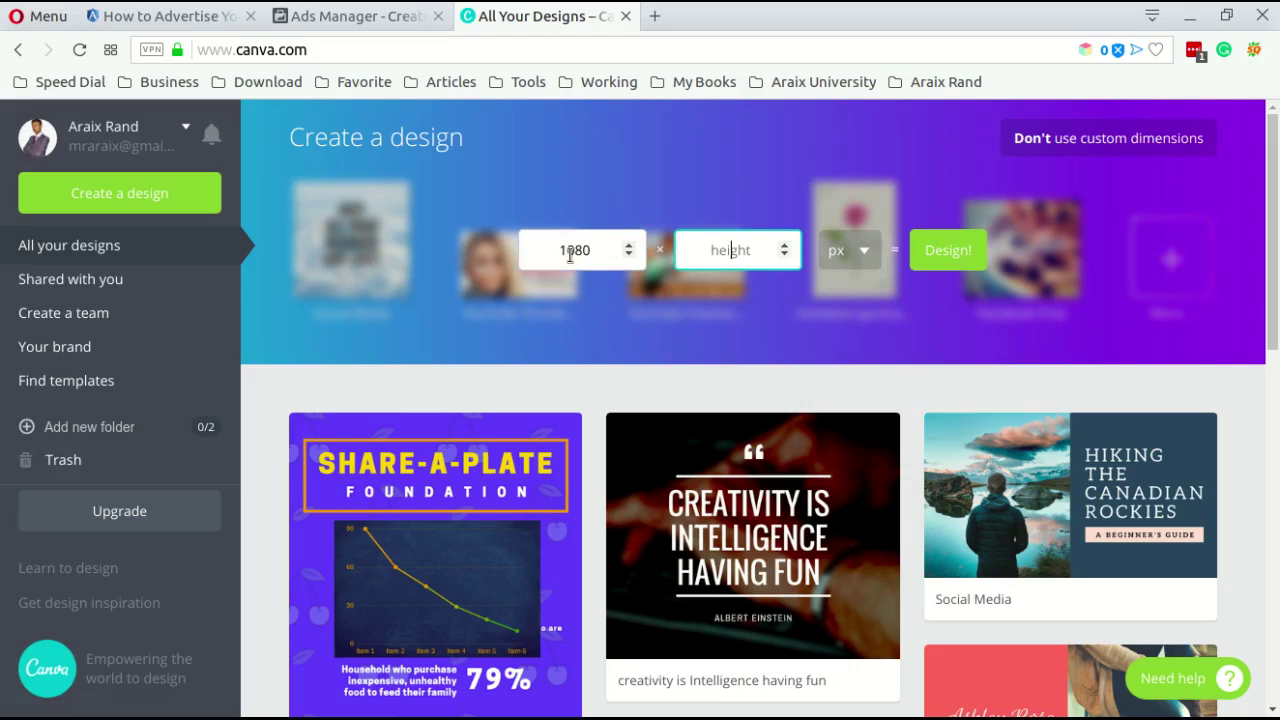
text(1080)
click(948, 258)
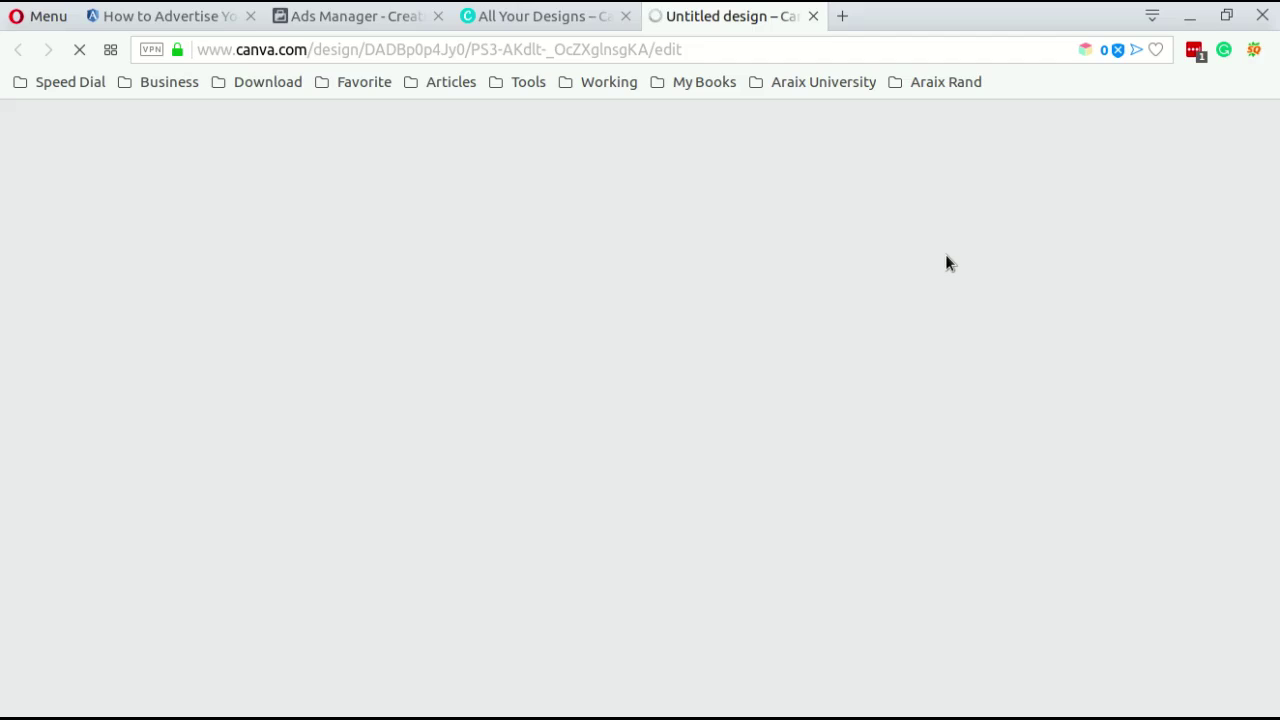
- Go back to Ads Manager and check the recommended image size for the ad
click(345, 17)
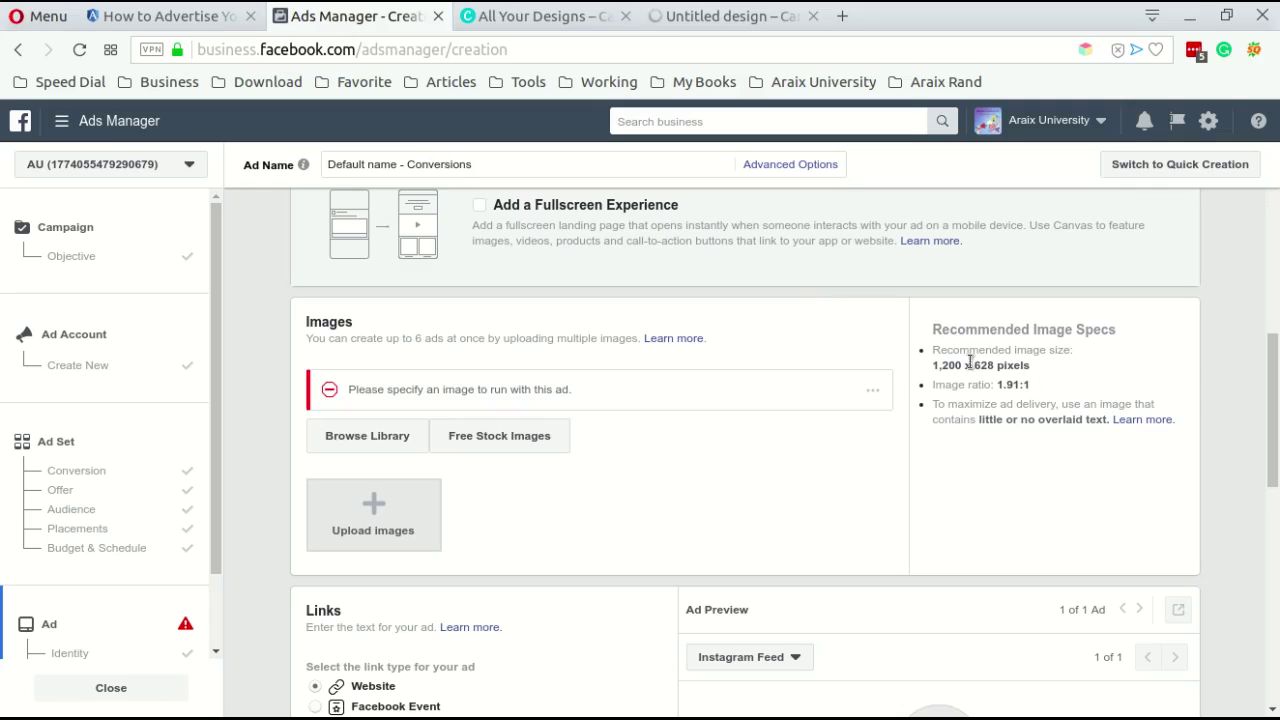
drag(931, 366, 1044, 368)
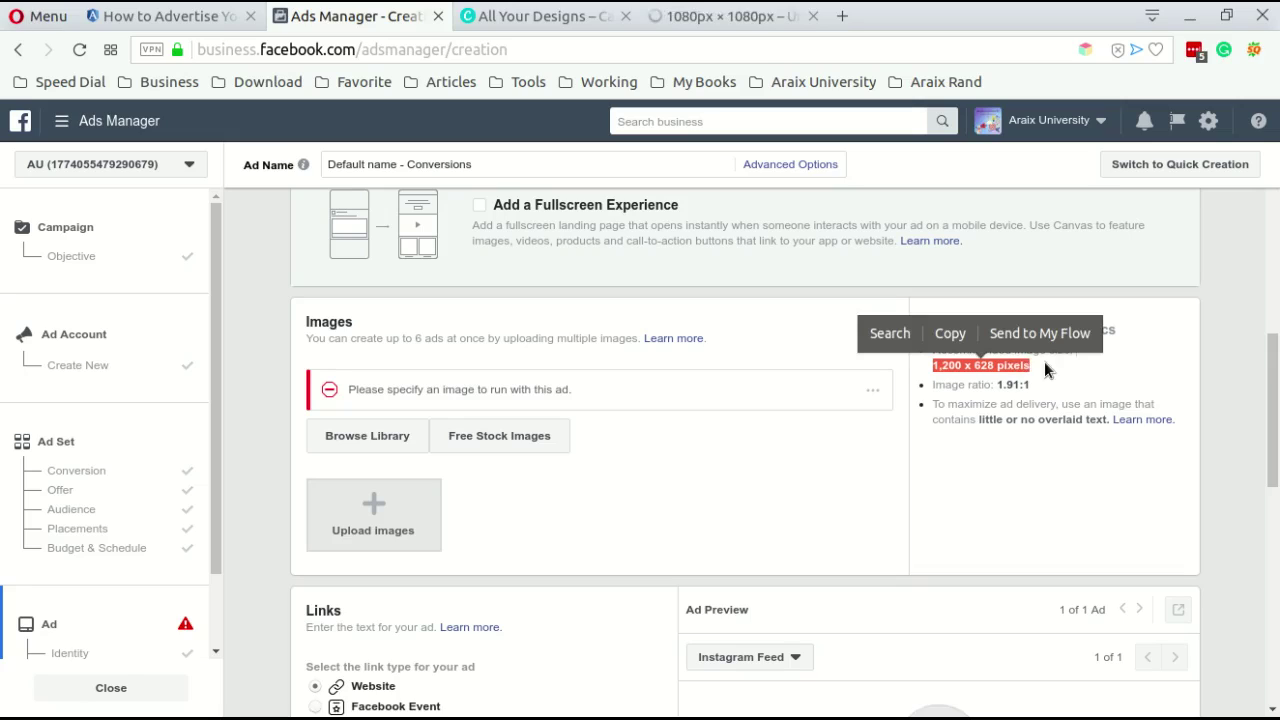
click(1045, 364)
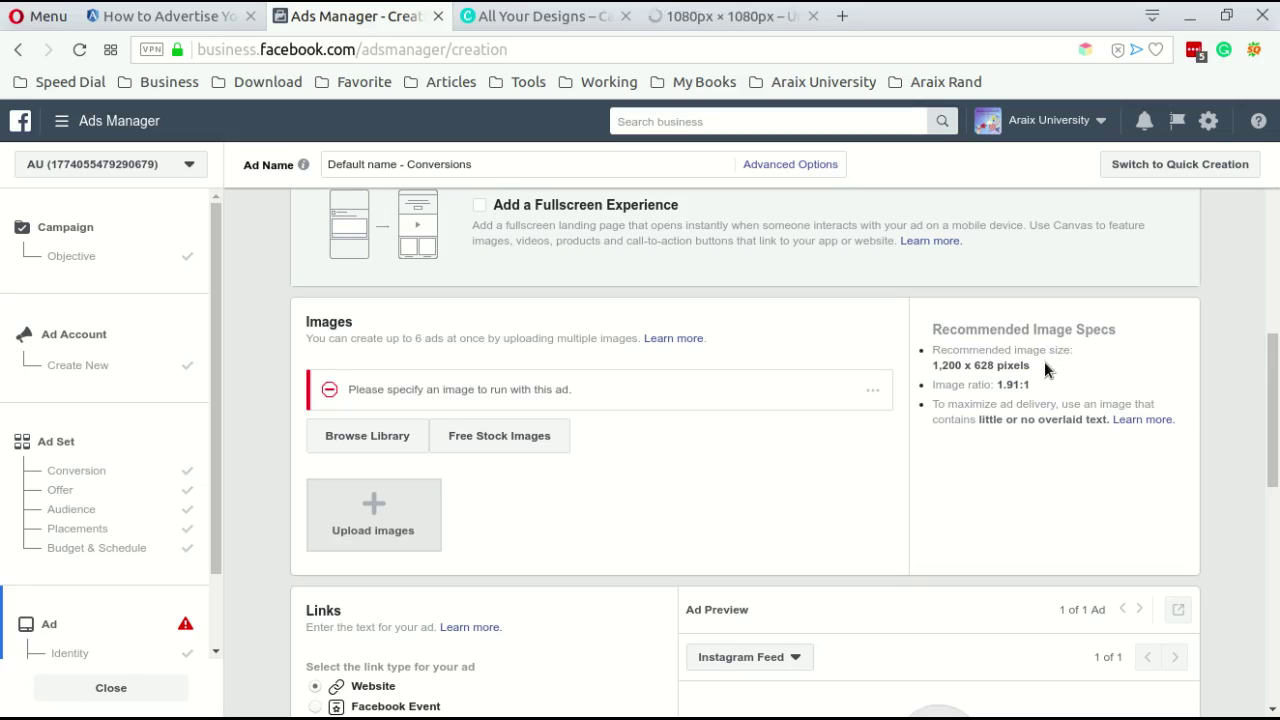
- Return to the blank square design in Canva and browse the Canva layouts
click(737, 16)
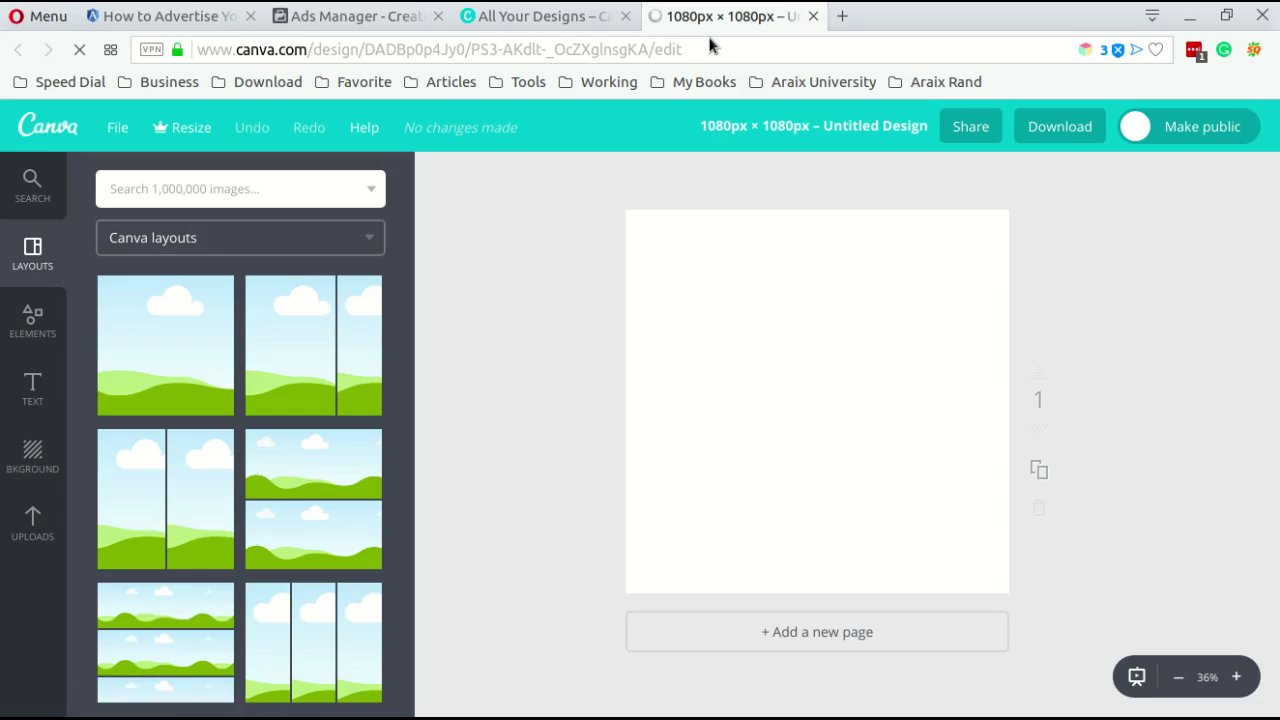
click(703, 49)
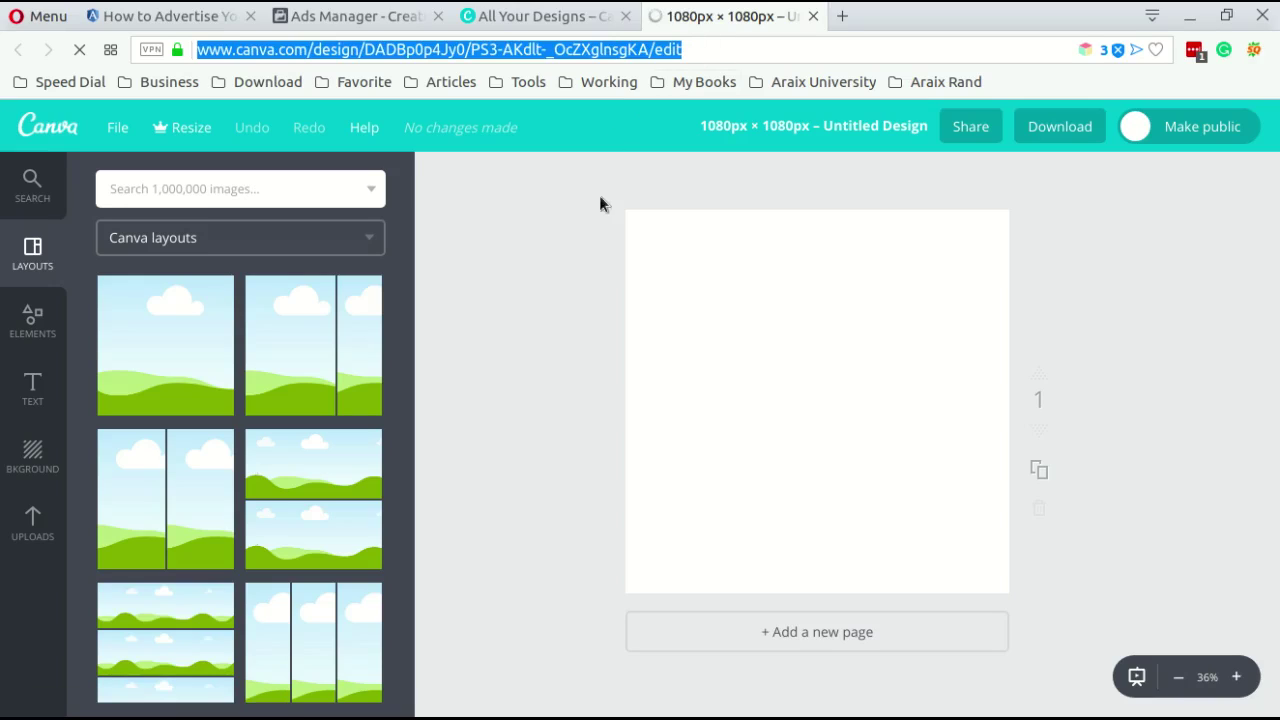
click(568, 290)
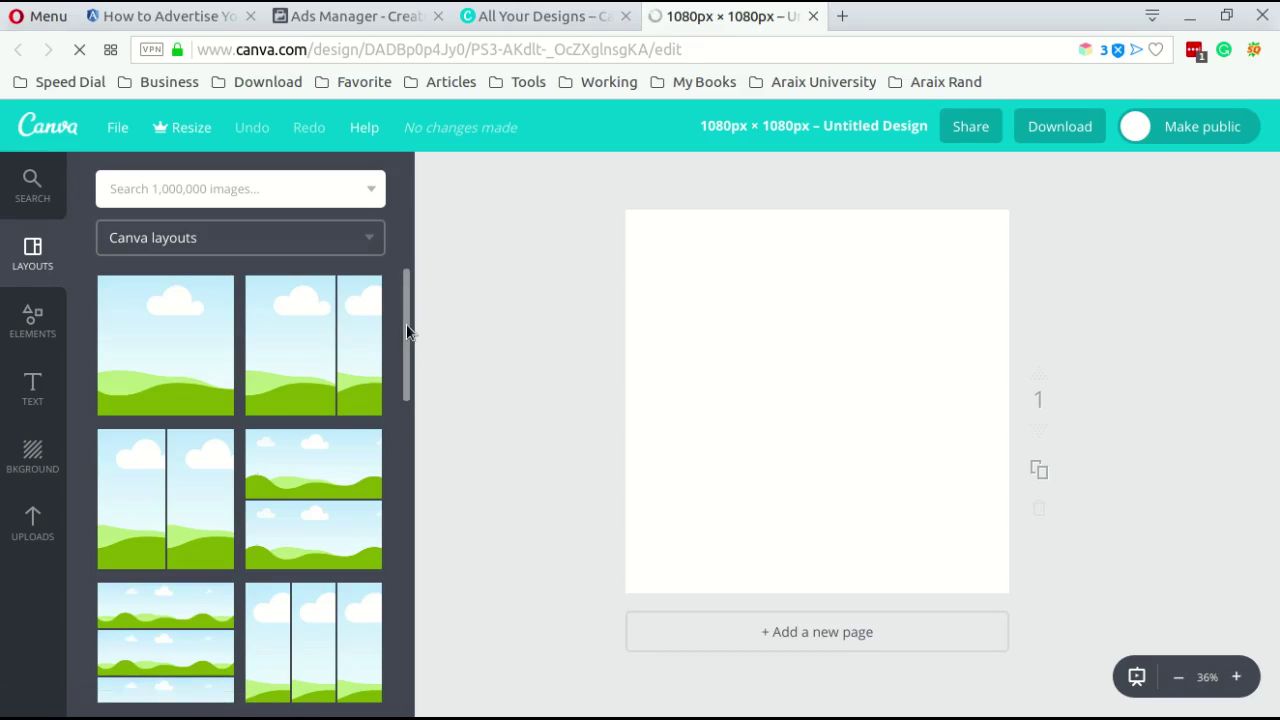
scroll(404, 340, down, 1)
drag(401, 353, 394, 479)
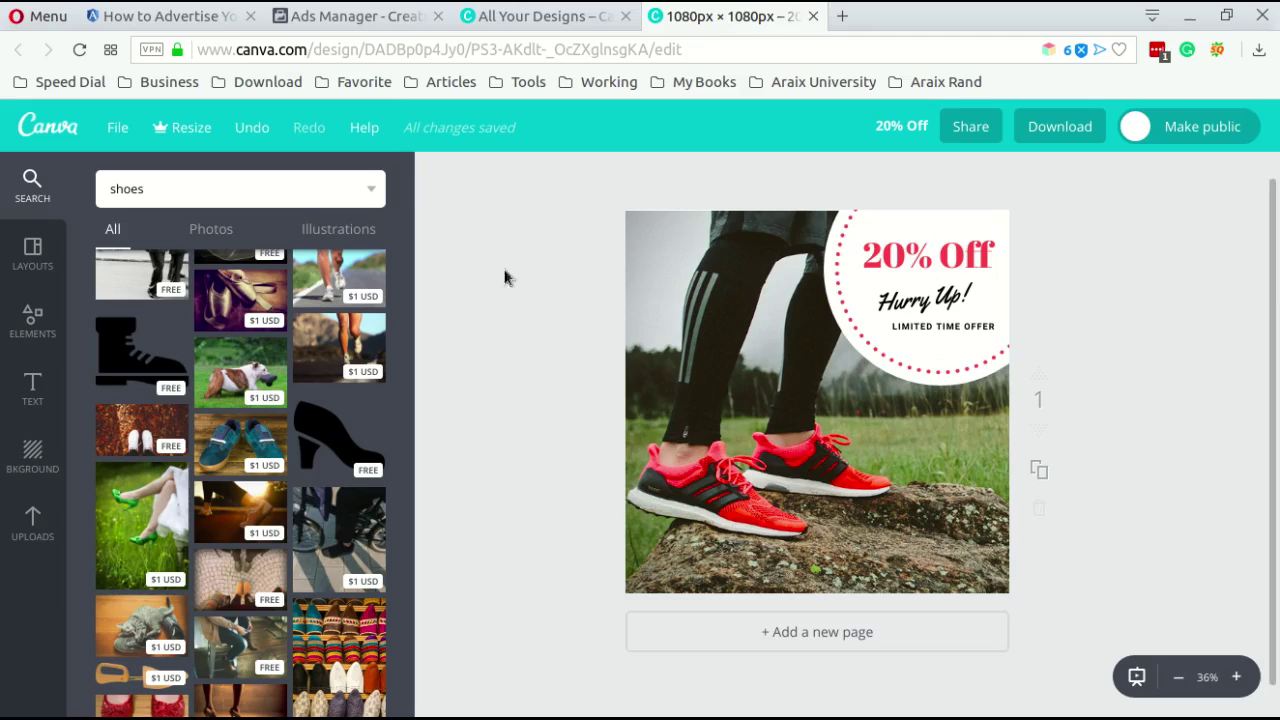
- Return to Ads Manager and examine the shoe image ad in its Instagram Feed preview, including the available preview placements
click(360, 16)
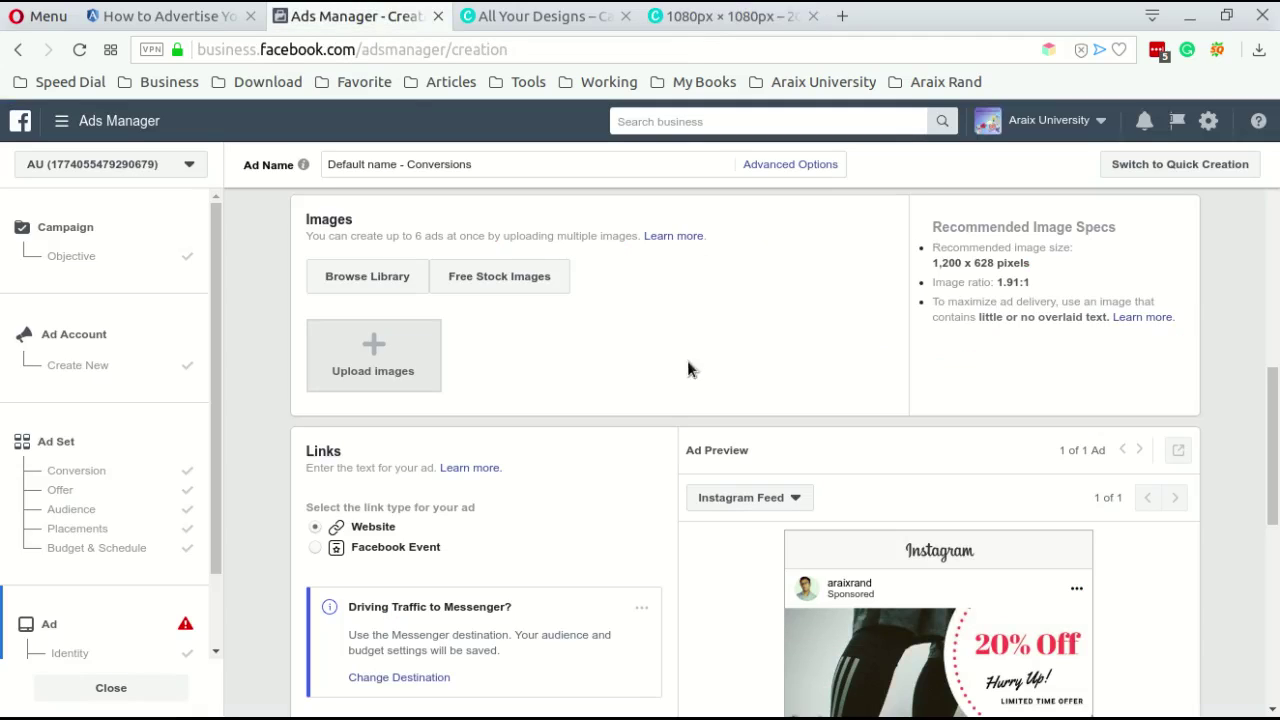
mouse_move(1272, 428)
mouse_down()
mouse_move(1272, 490)
mouse_move(1272, 430)
mouse_up()
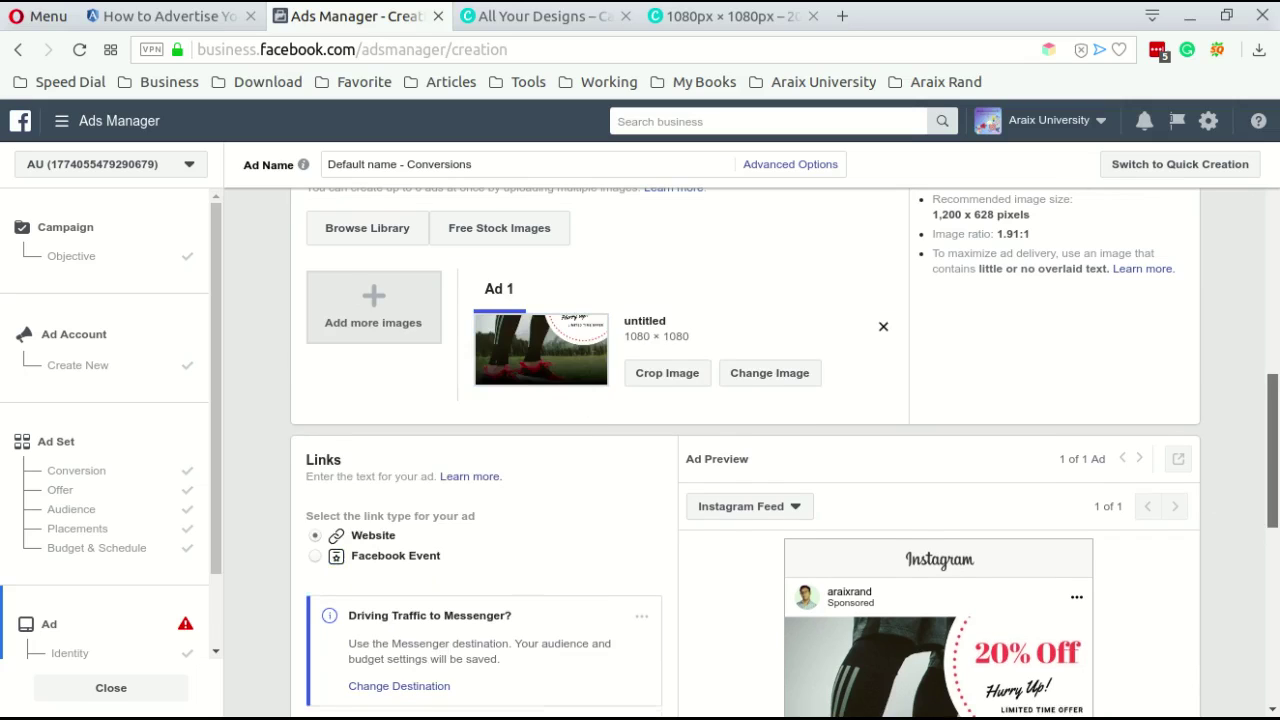
scroll(745, 450, down, 3)
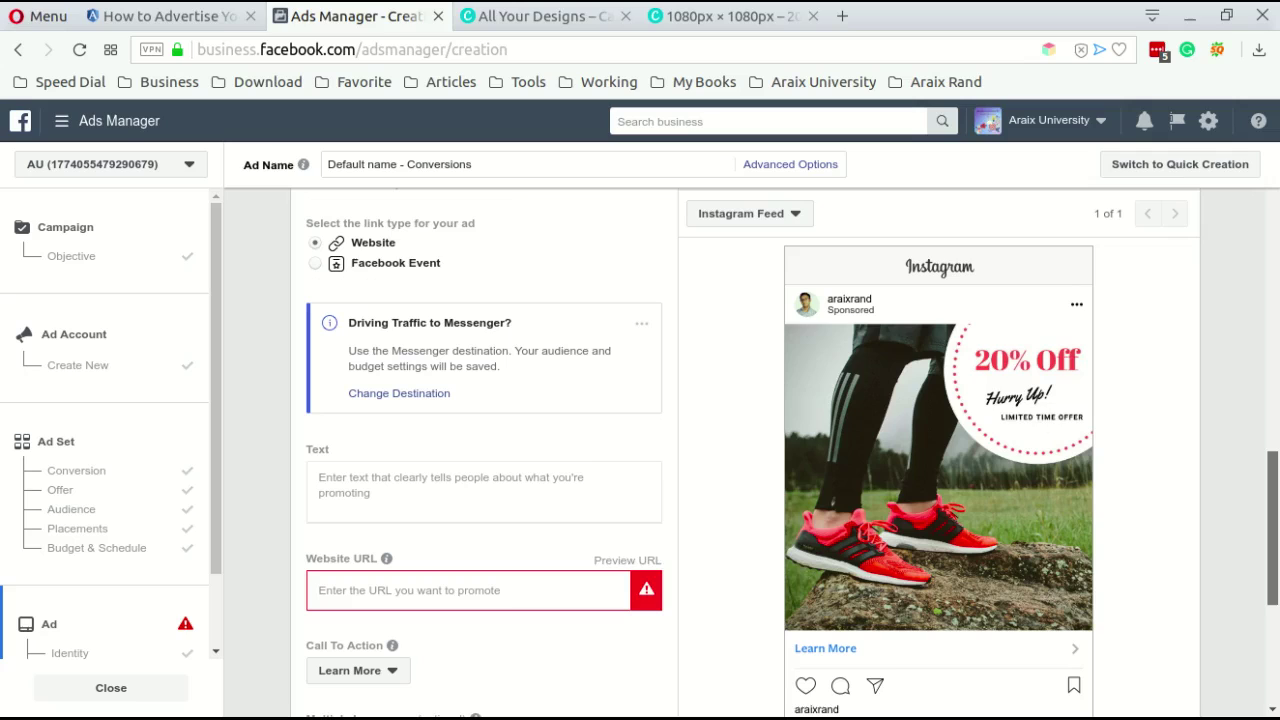
scroll(745, 450, down, 1)
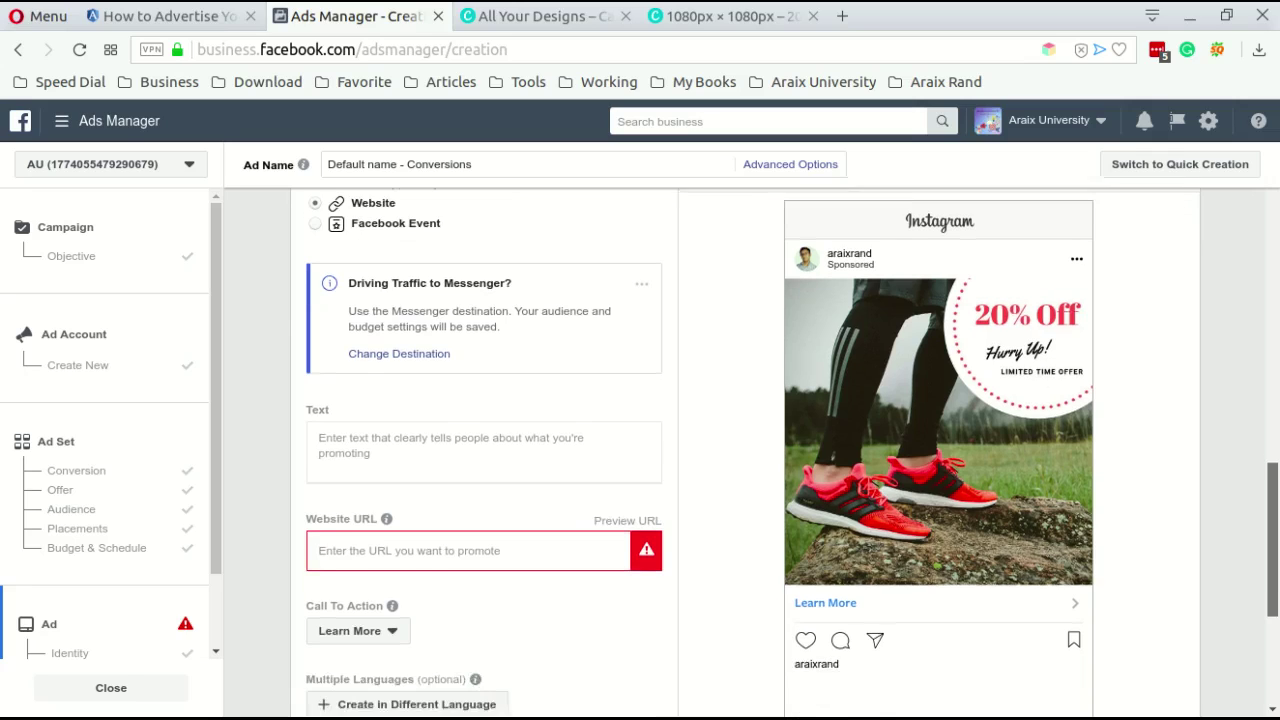
scroll(790, 400, up, 2)
click(790, 242)
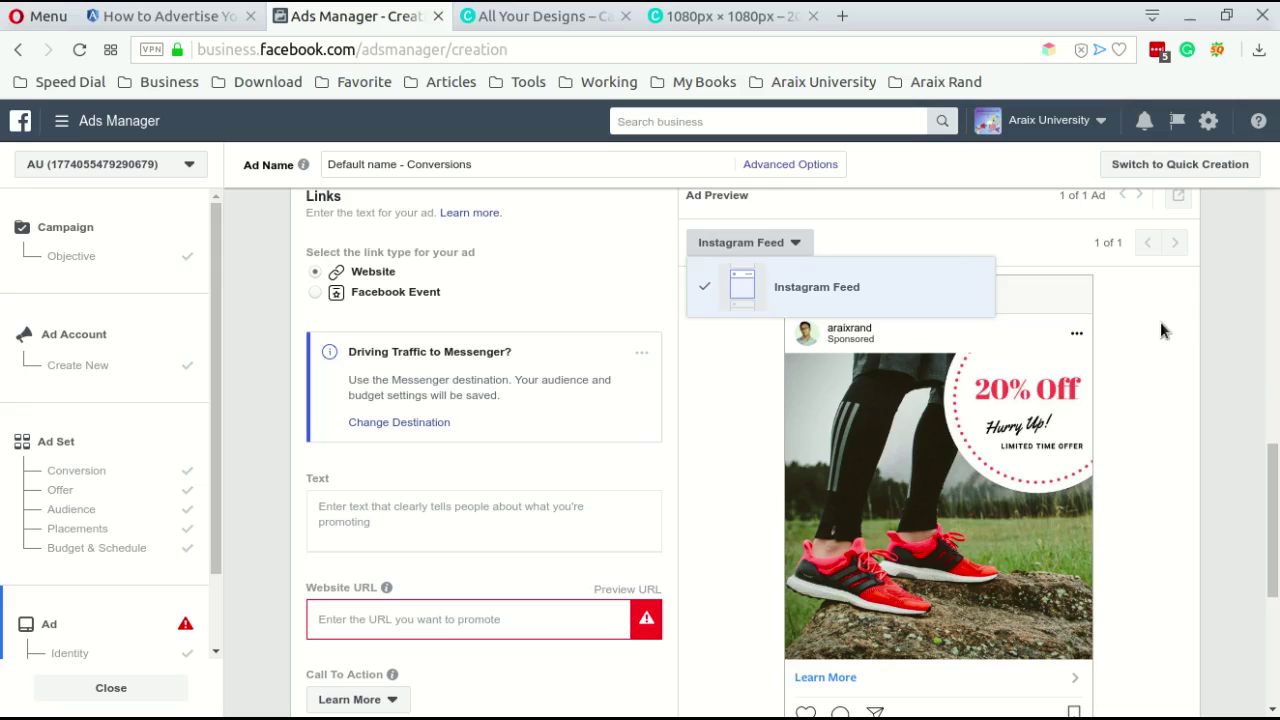
click(1146, 340)
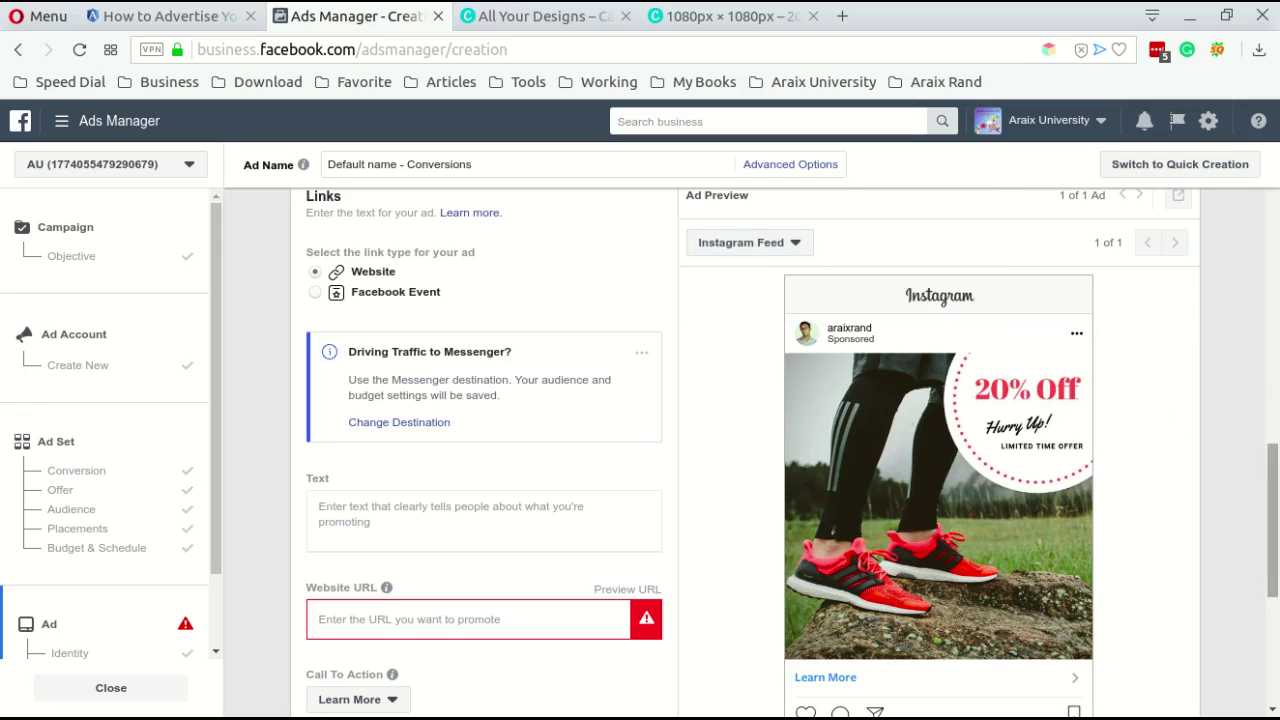
drag(1272, 520, 1272, 563)
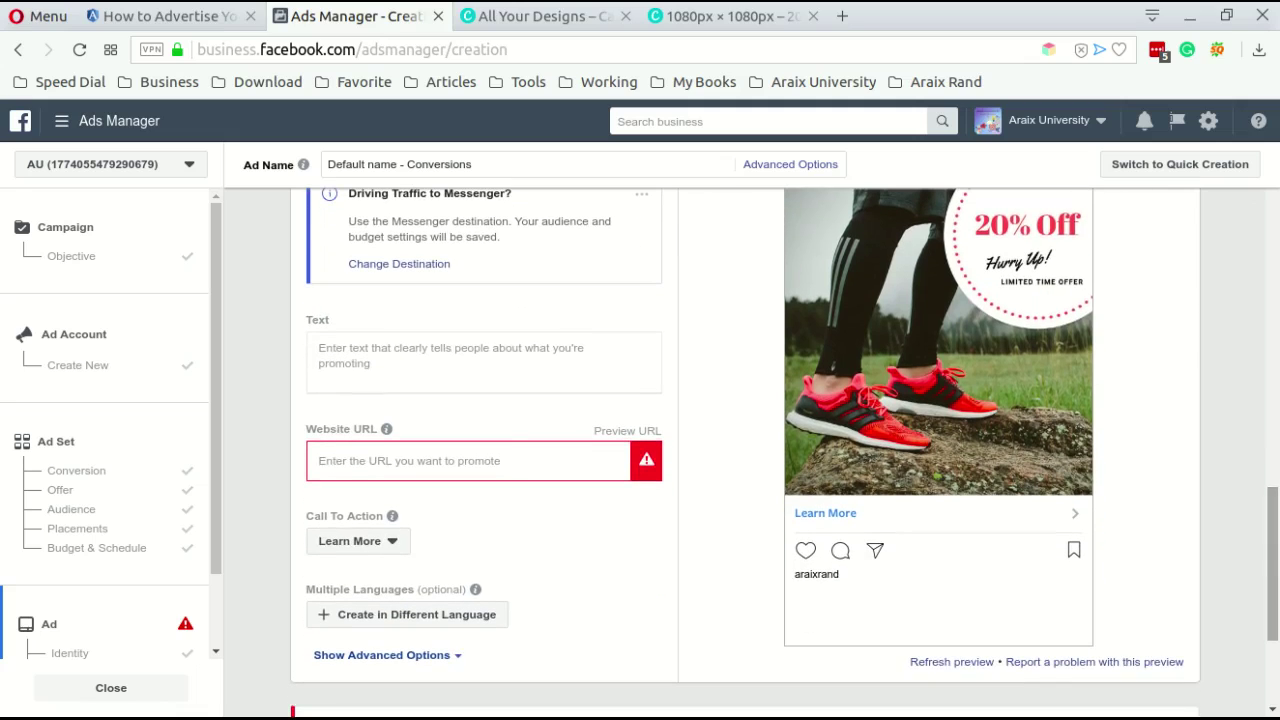
- Enter "TExt" as the ad's promotional text
click(466, 368)
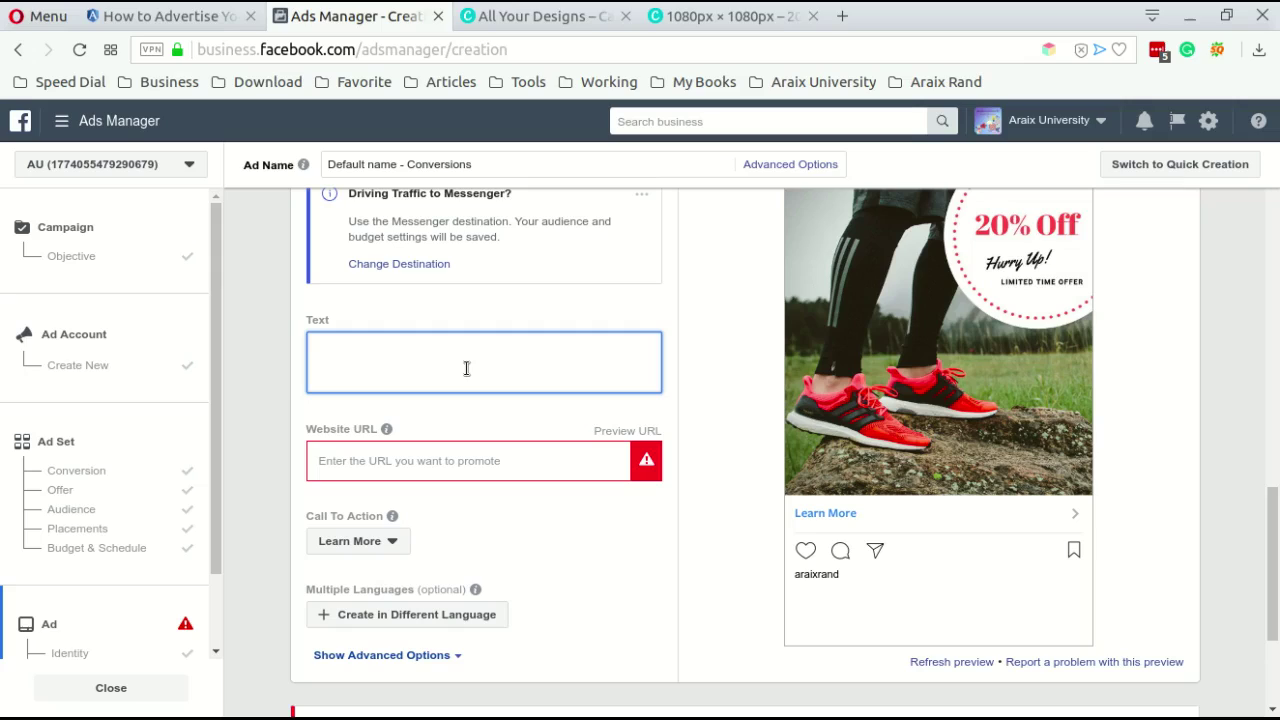
text(@t)
key(BackSpace)
key(BackSpace)
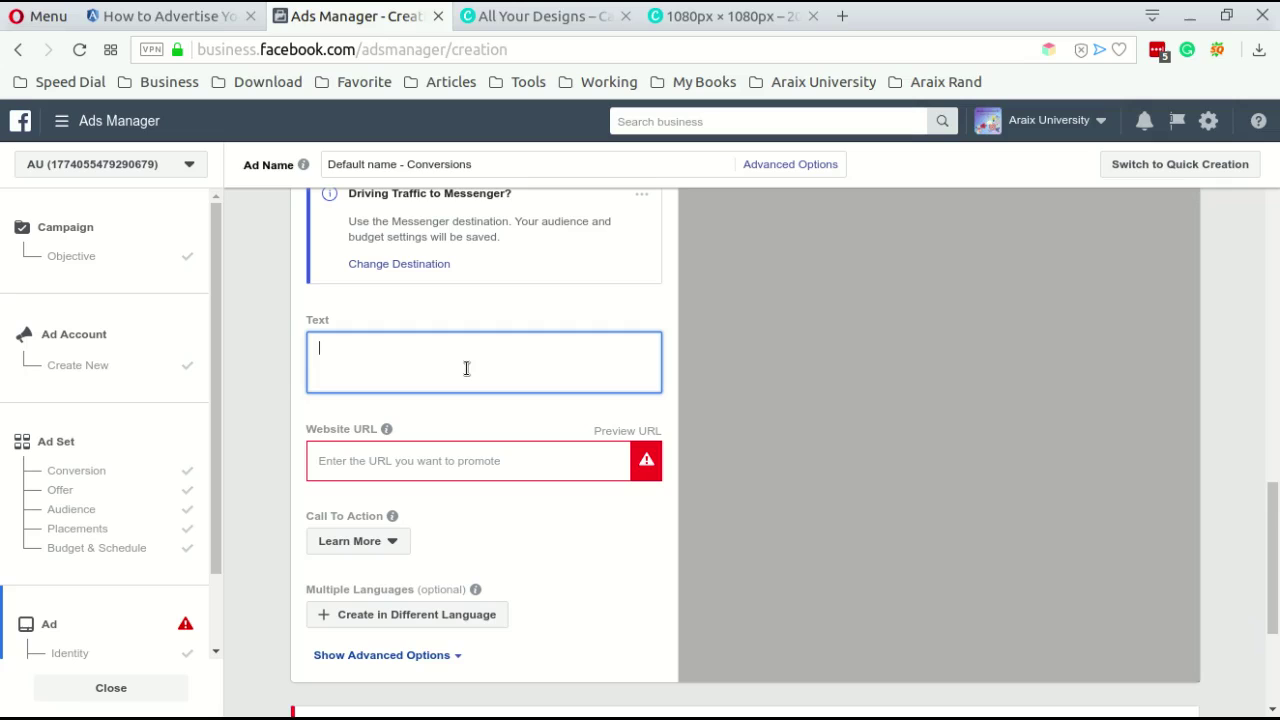
text(TExt)
- Copy the araixuniversity.com domain from the open blog article and enter it as the ad's website URL
click(400, 458)
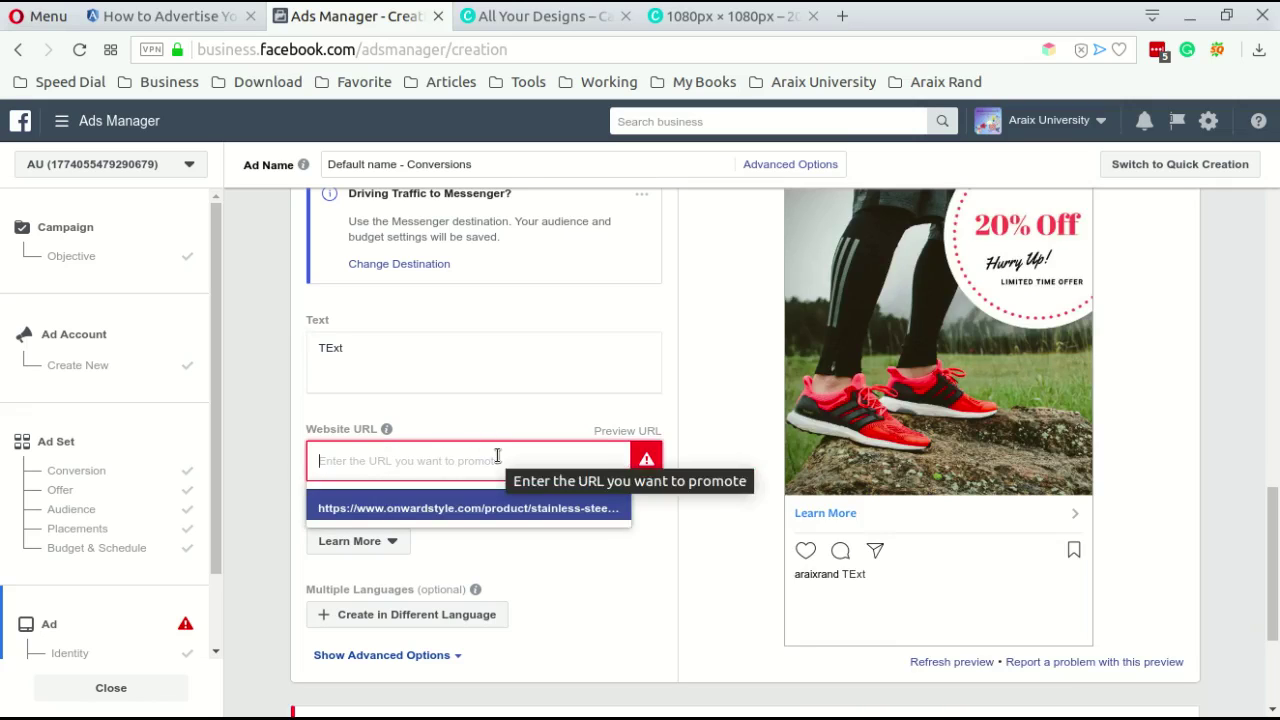
click(280, 417)
click(180, 15)
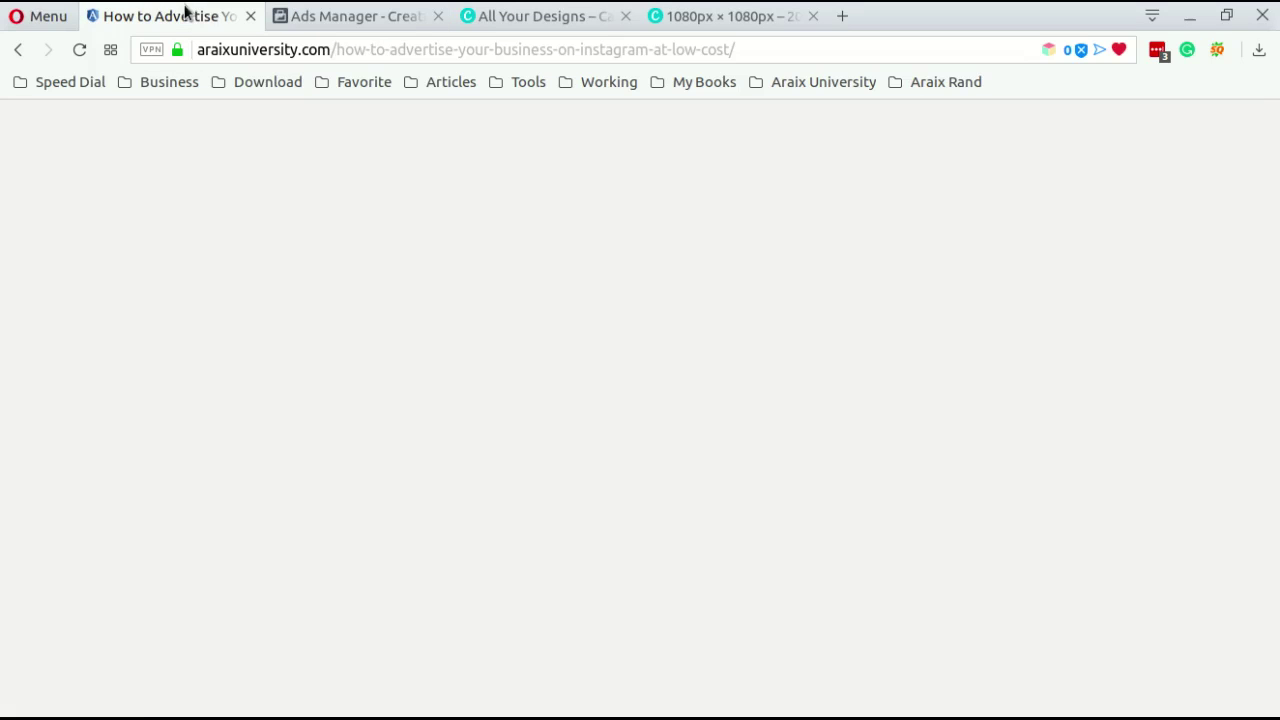
double_click(331, 50)
key(ctrl+c)
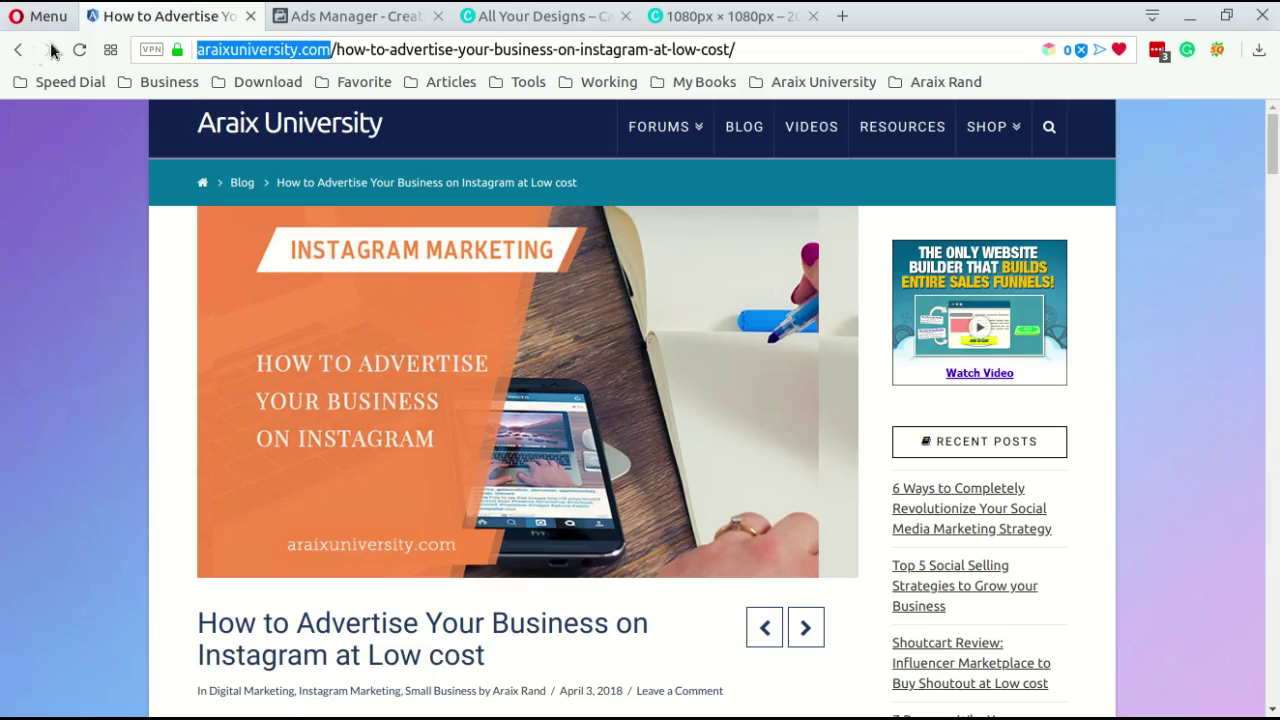
click(343, 16)
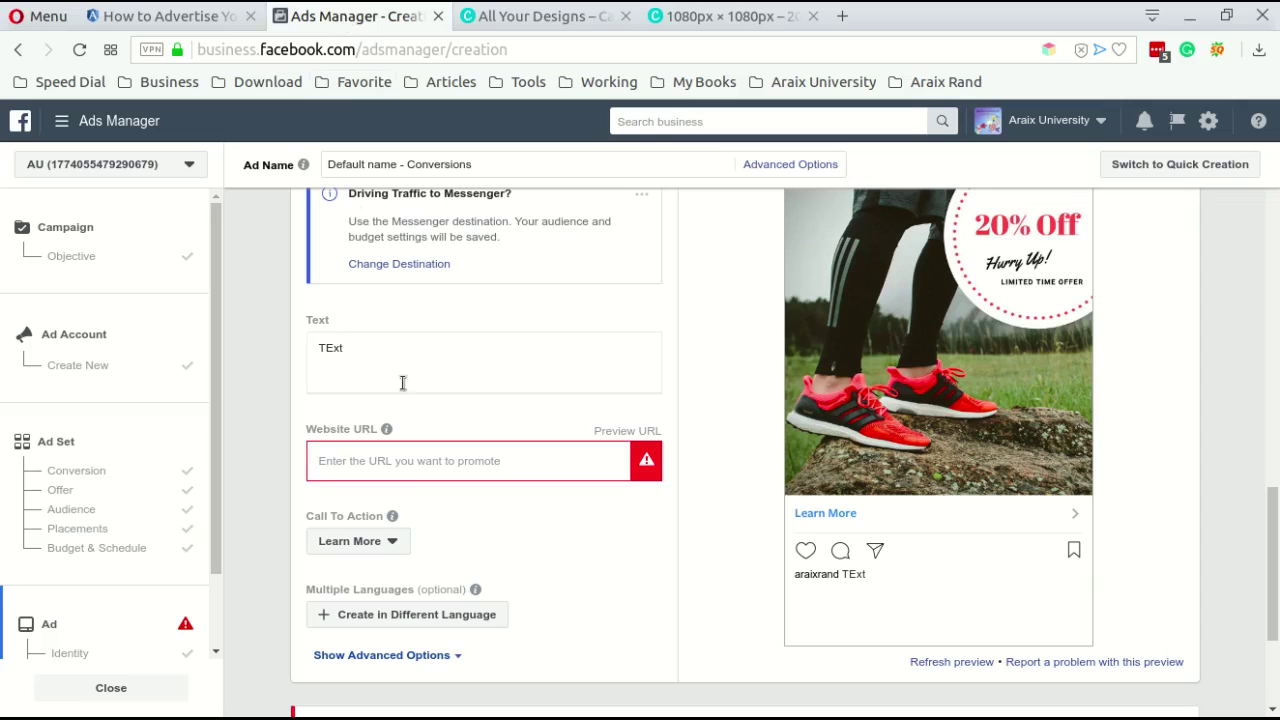
click(447, 470)
key(ctrl+v)
click(262, 518)
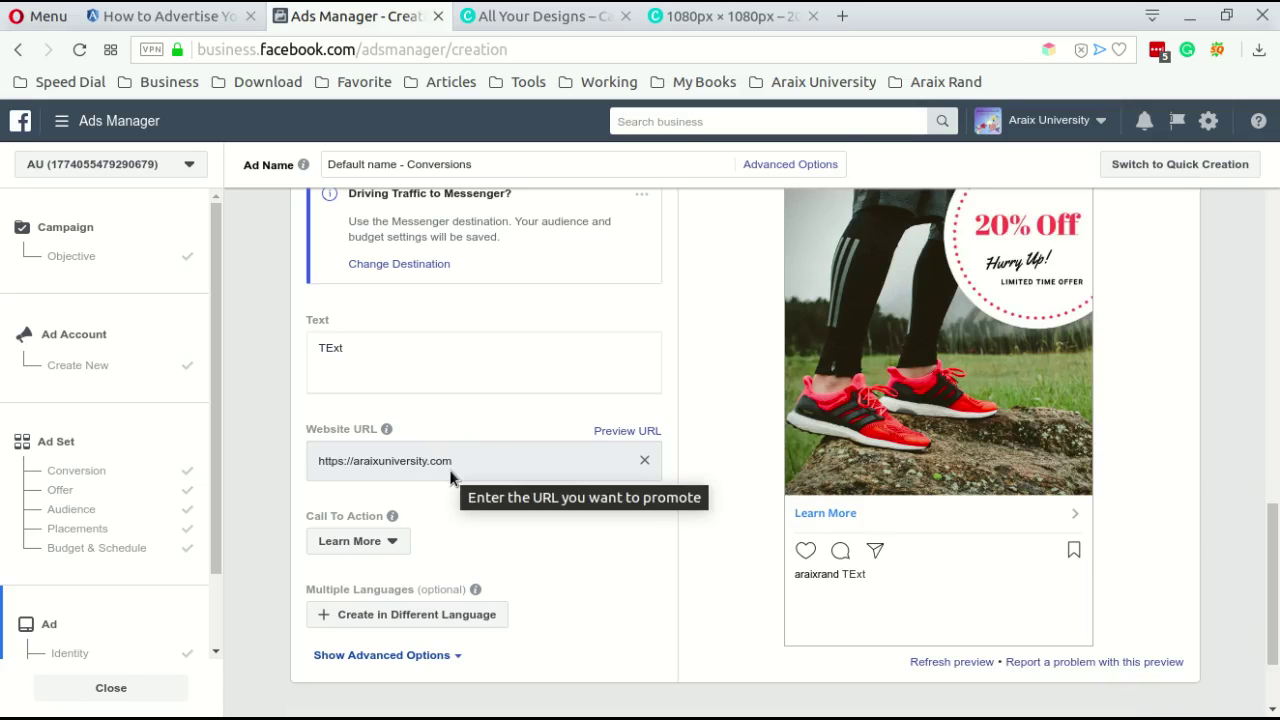
- Set the ad's call to action to Shop Now
click(377, 552)
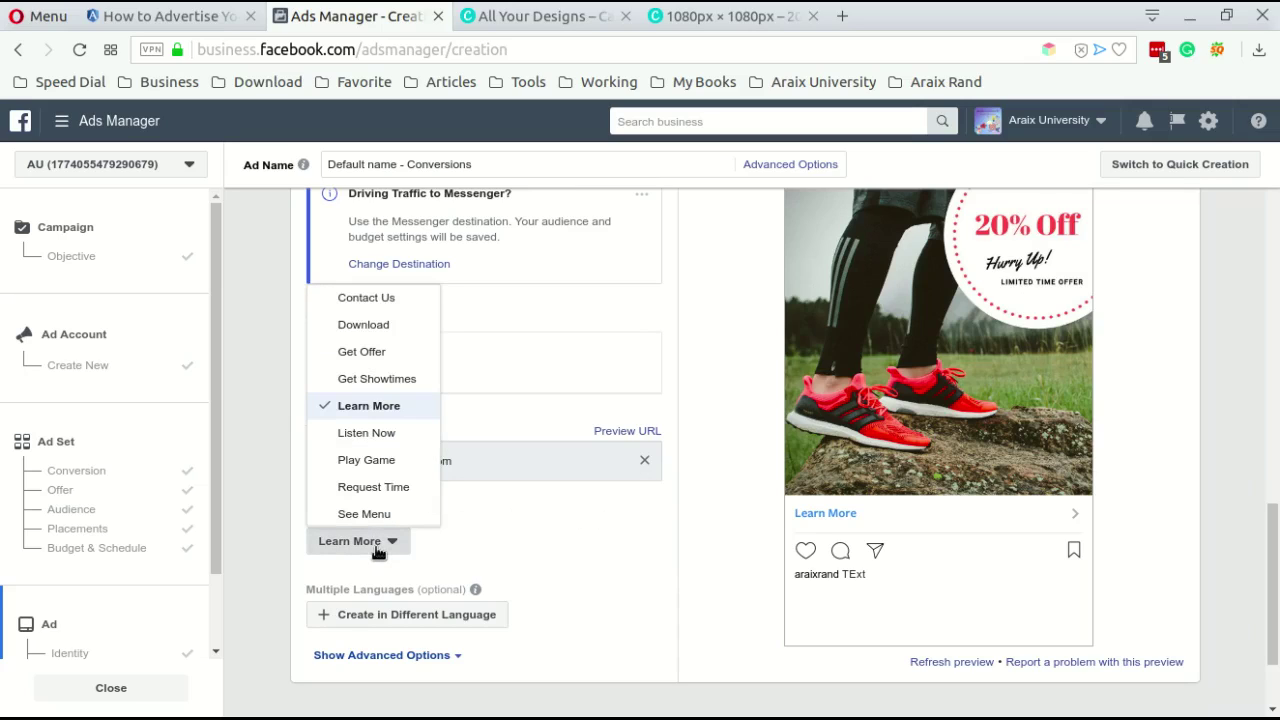
click(477, 540)
click(383, 545)
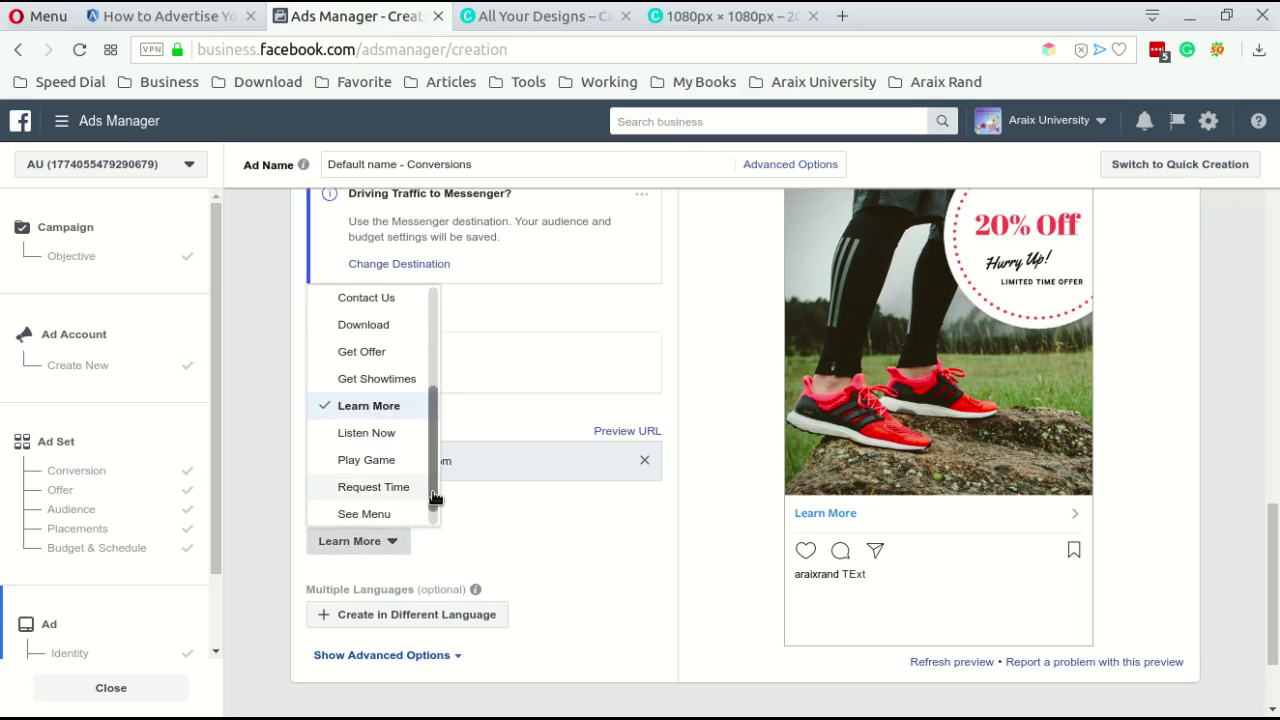
scroll(434, 497, down, 1)
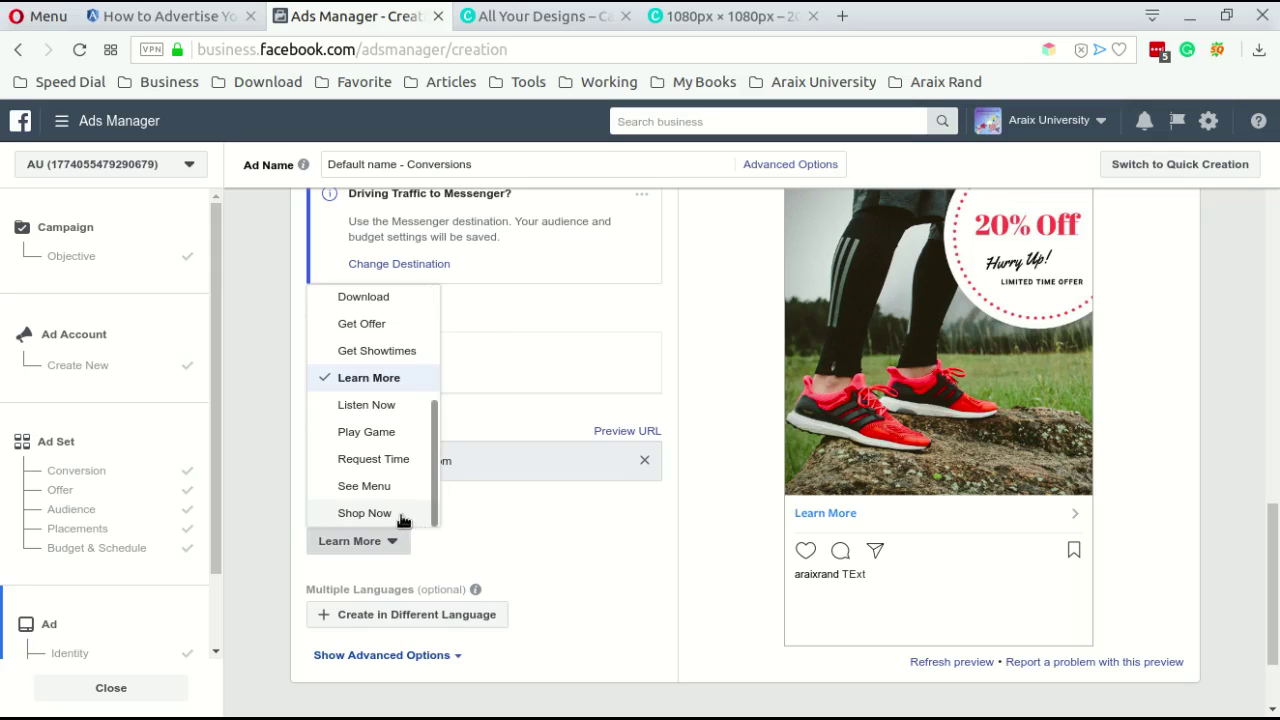
click(370, 513)
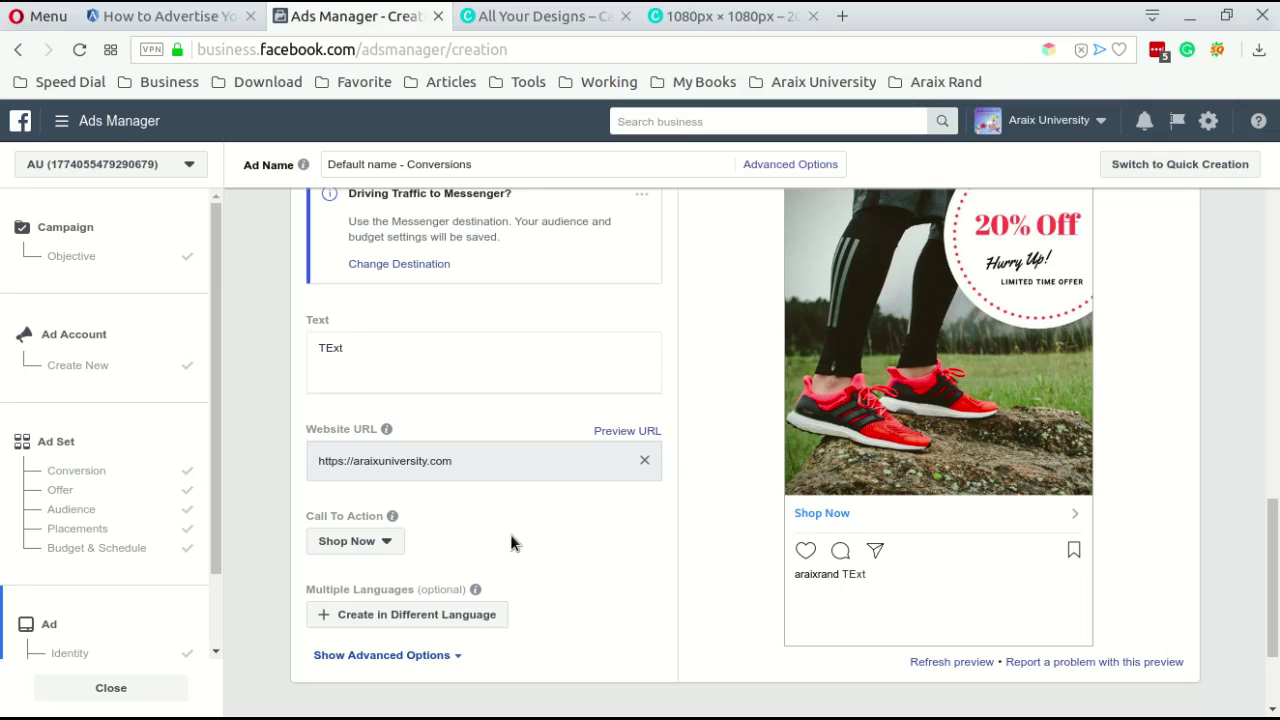
- Review the ad's text, website URL, call to action and Instagram preview, and return to the blog article about advertising on Instagram
scroll(662, 543, up, 3)
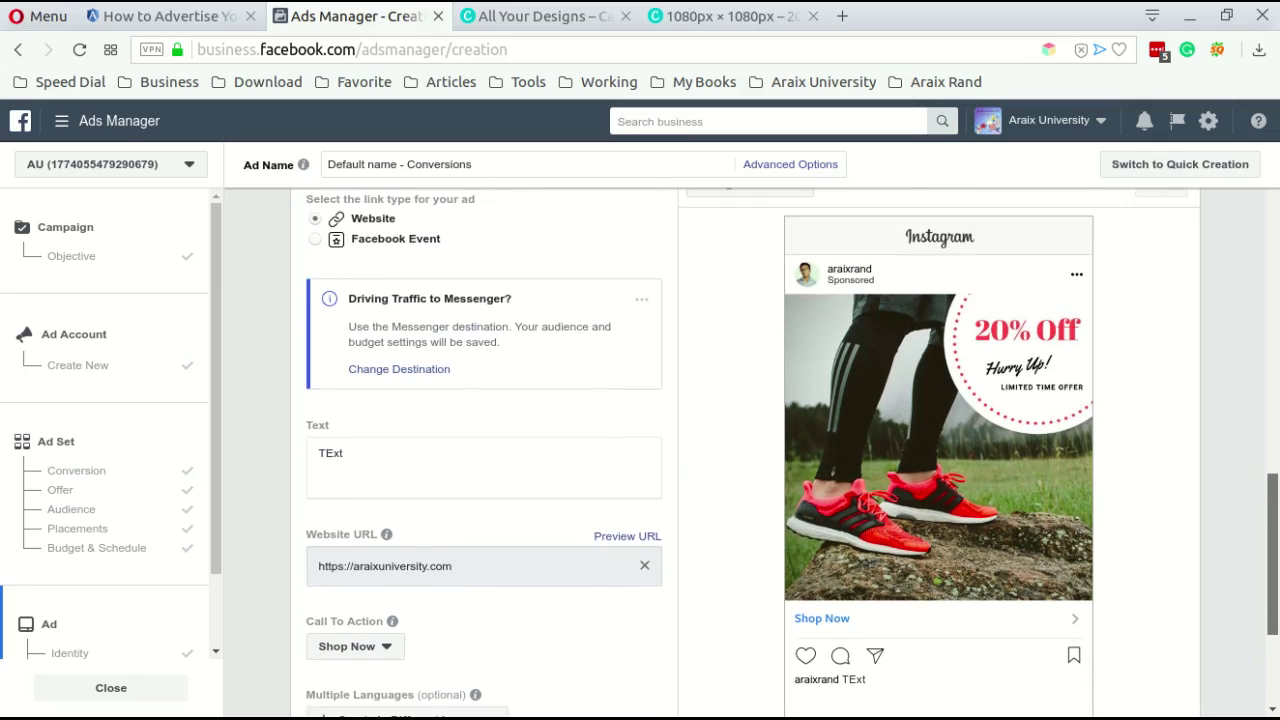
scroll(662, 543, down, 5)
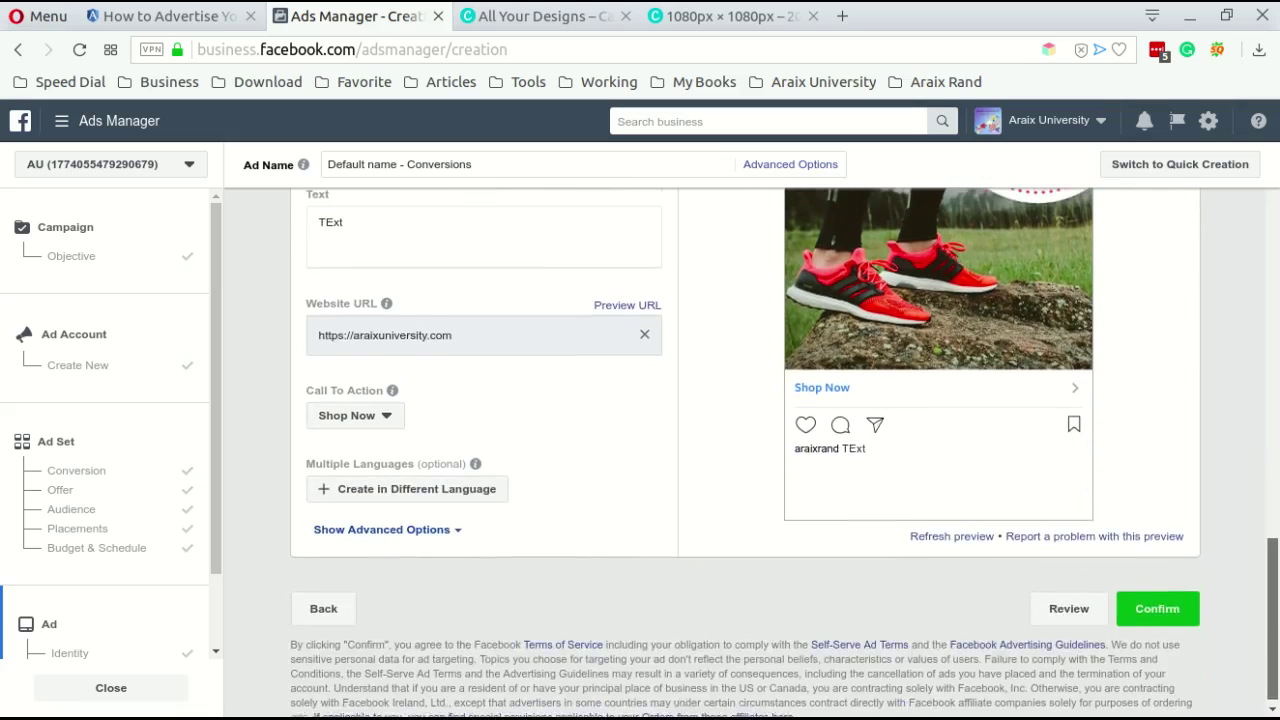
scroll(746, 453, up, 4)
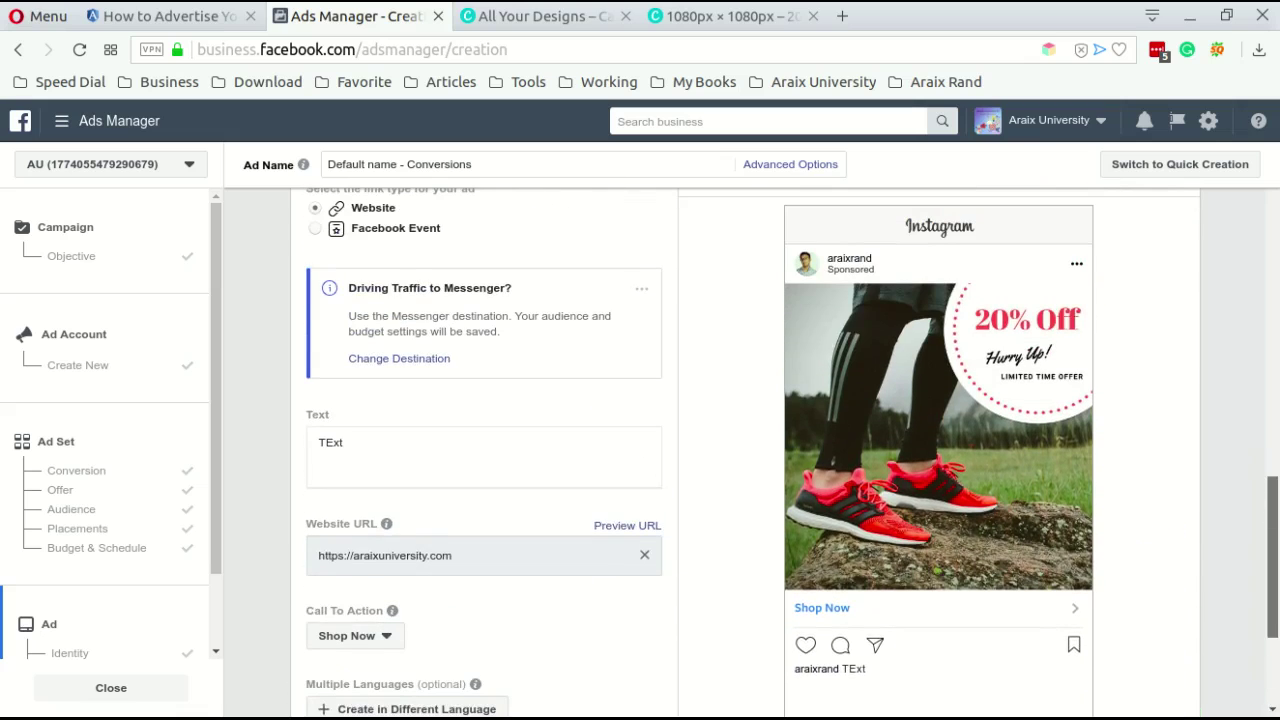
scroll(746, 453, down, 4)
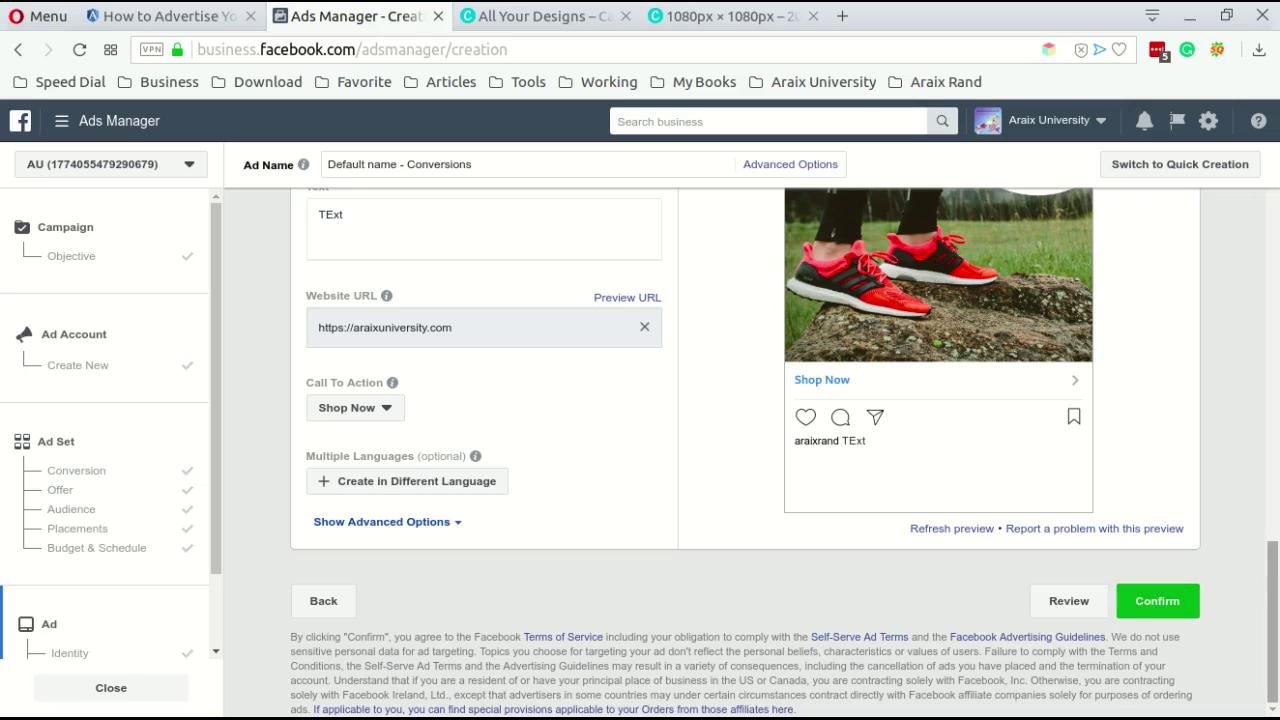
scroll(1272, 620, up, 2)
scroll(740, 450, up, 1)
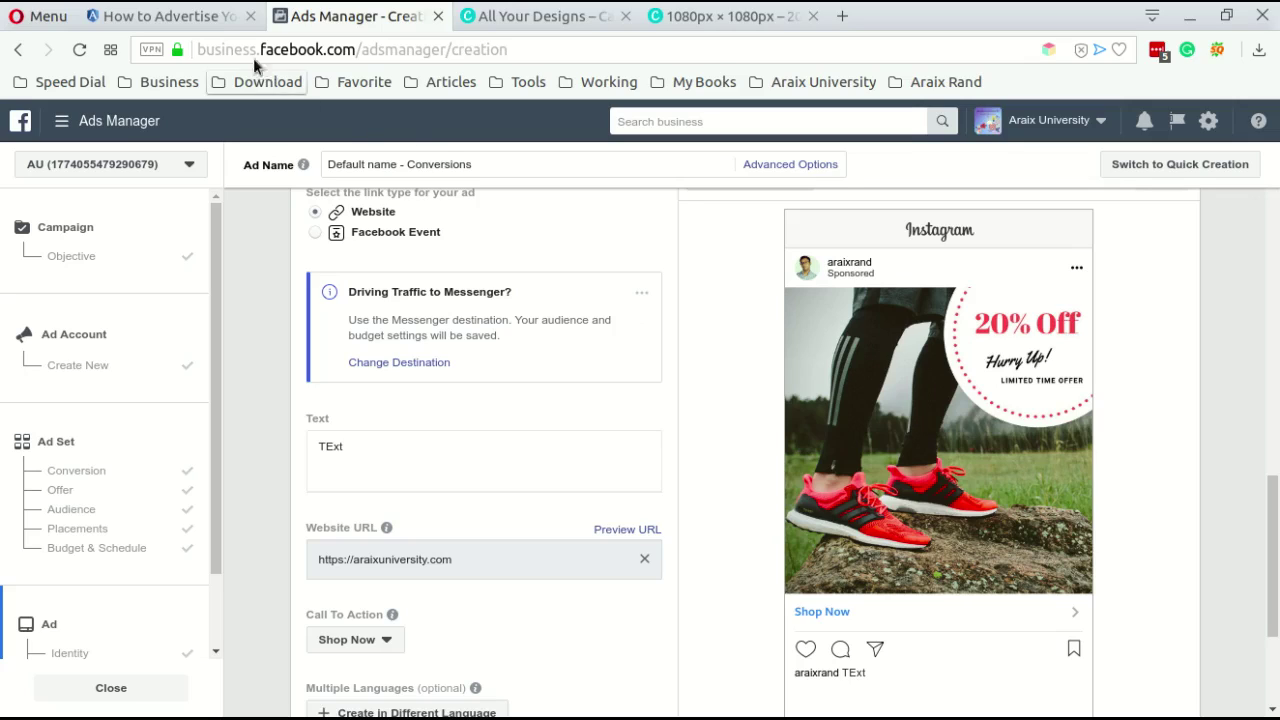
click(192, 17)
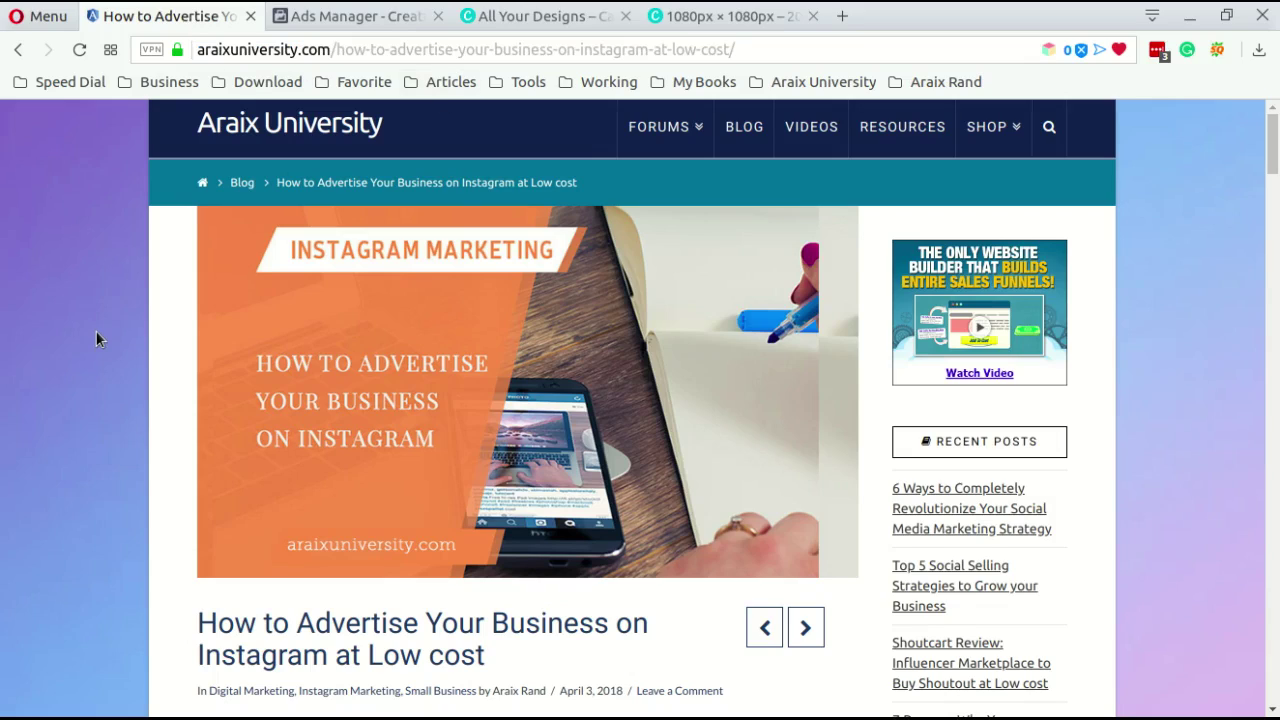